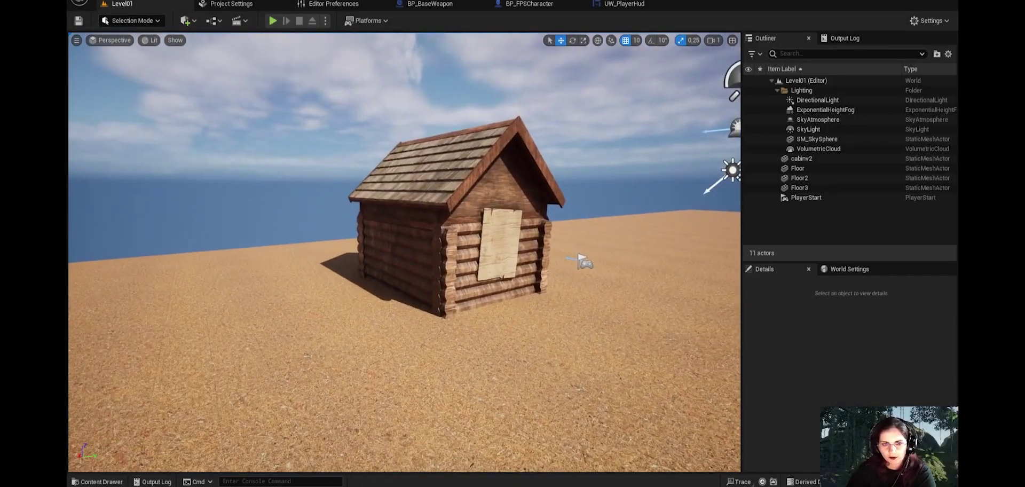
- Select the Floor actor and frame the viewport around the cabin
mouse_move(268, 250)
right_down()
mouse_move(373, 257)
mouse_move(323, 261)
mouse_move(335, 246)
mouse_move(313, 248)
mouse_move(332, 227)
right_up()
click(342, 265)
key(f)
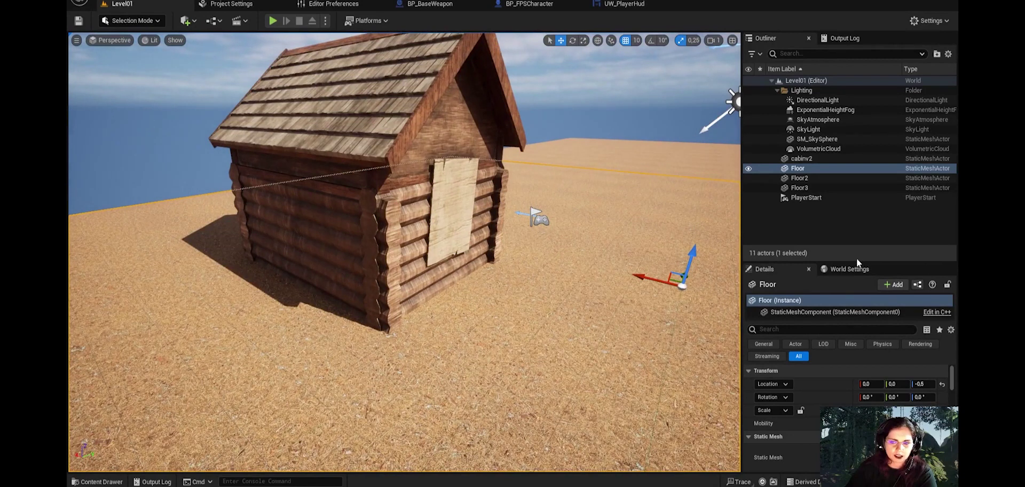
right_drag(565, 353, 565, 353)
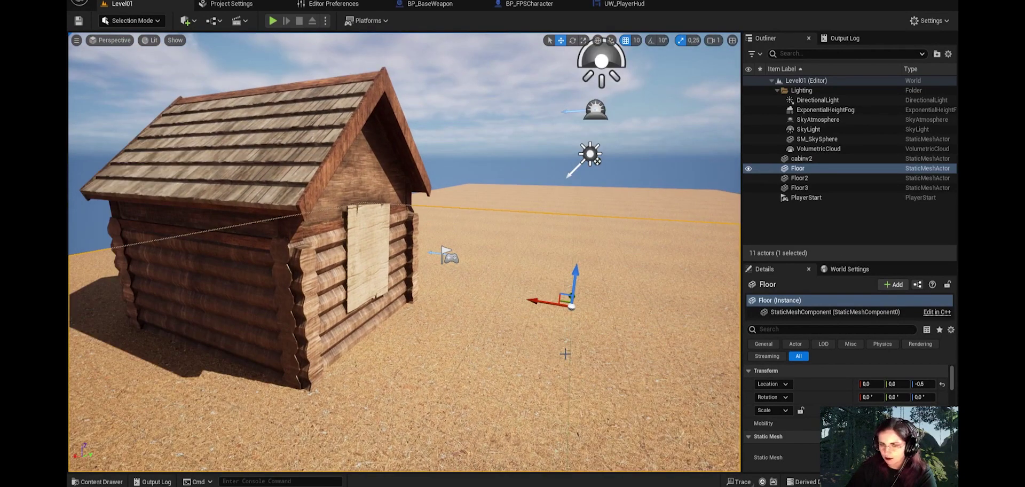
right_drag(586, 314, 586, 314)
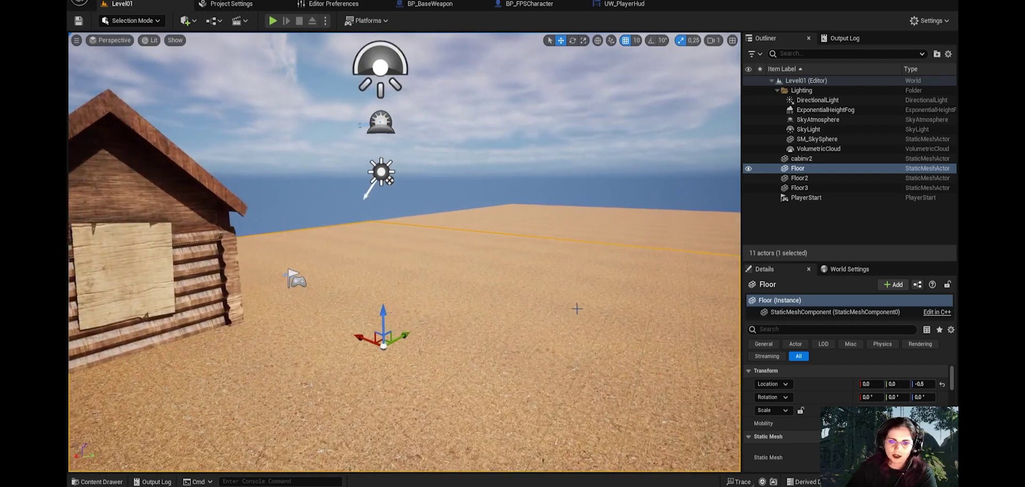
scroll(800, 398, down, 1)
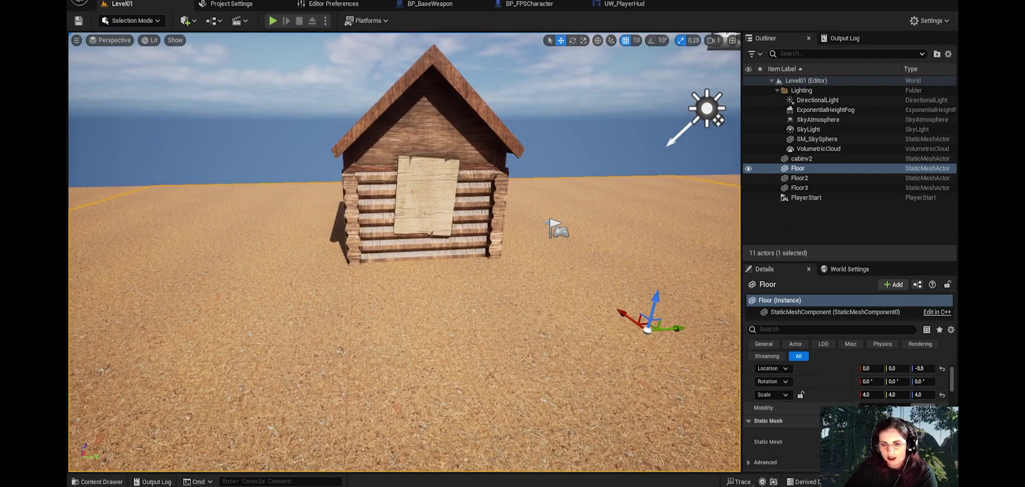
scroll(489, 393, down, 1)
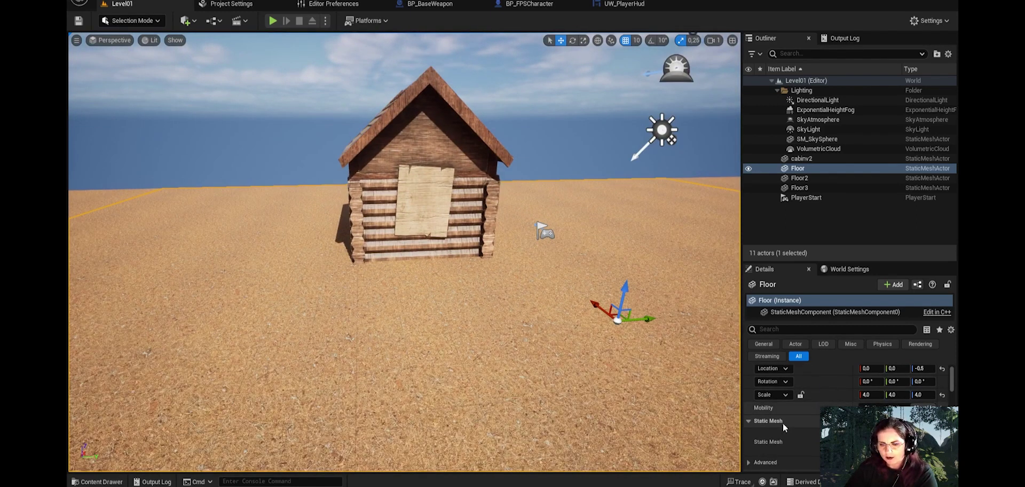
- Select the cabinv2 cabin actor and turn the view toward the open sand
click(187, 20)
mouse_move(223, 78)
right_drag(452, 294, 405, 299)
click(454, 299)
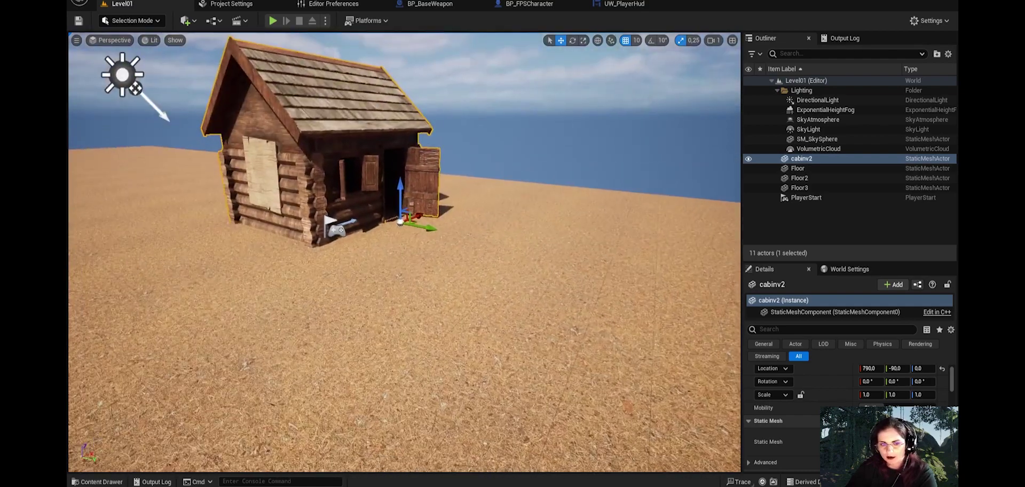
right_drag(614, 238, 595, 270)
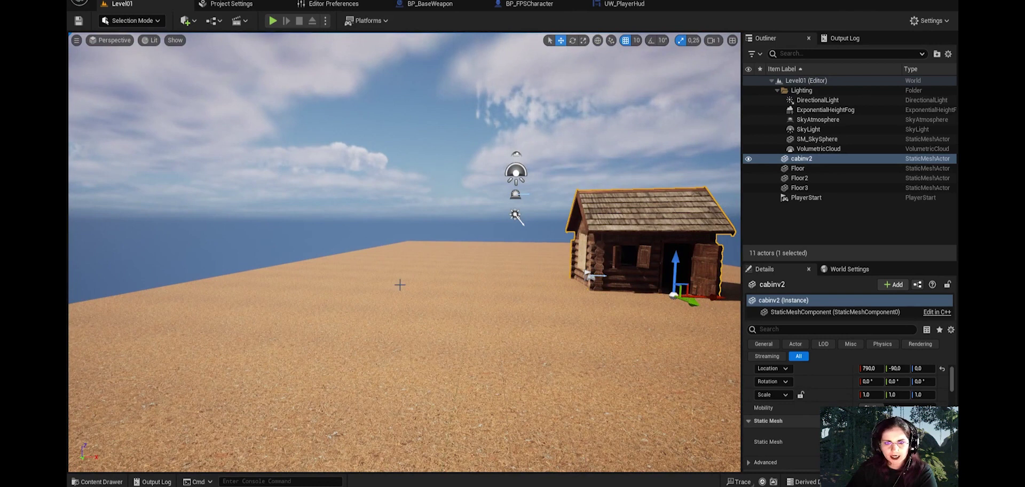
click(90, 481)
click(97, 482)
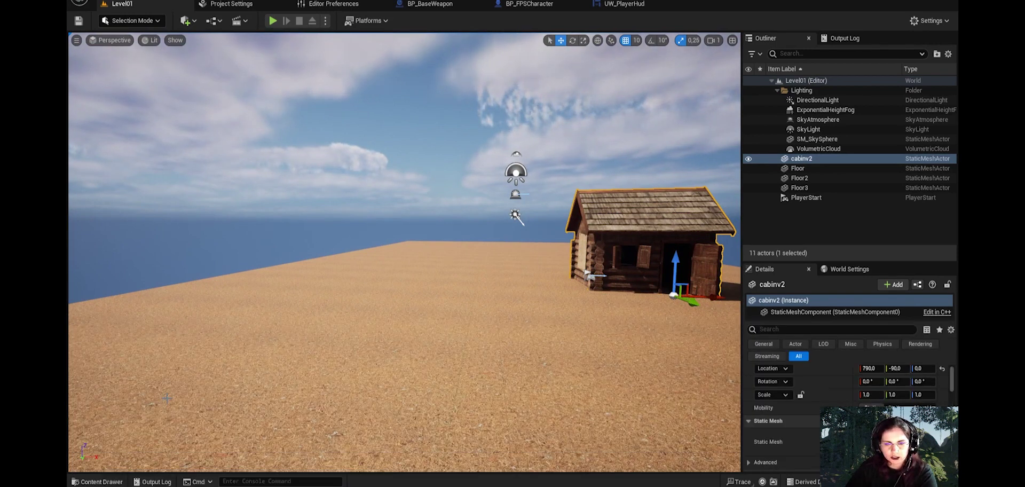
right_drag(167, 398, 203, 300)
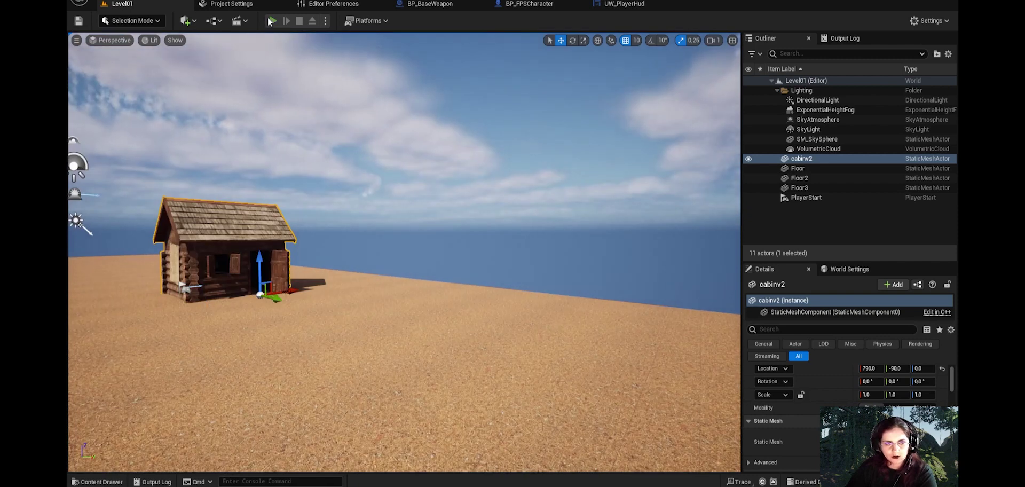
- Play-test the level, aiming and firing the rifle to leave bullet holes in the sand
click(271, 21)
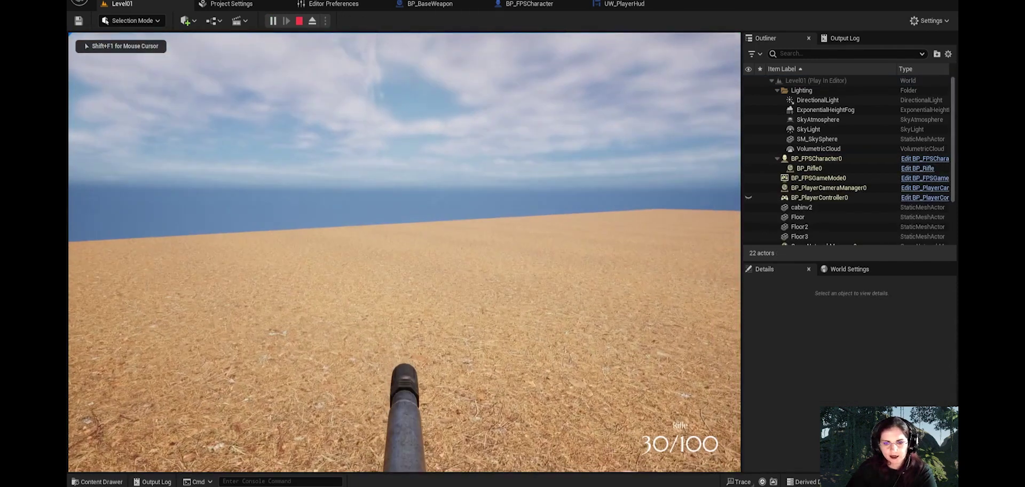
click(404, 252)
click(404, 252)
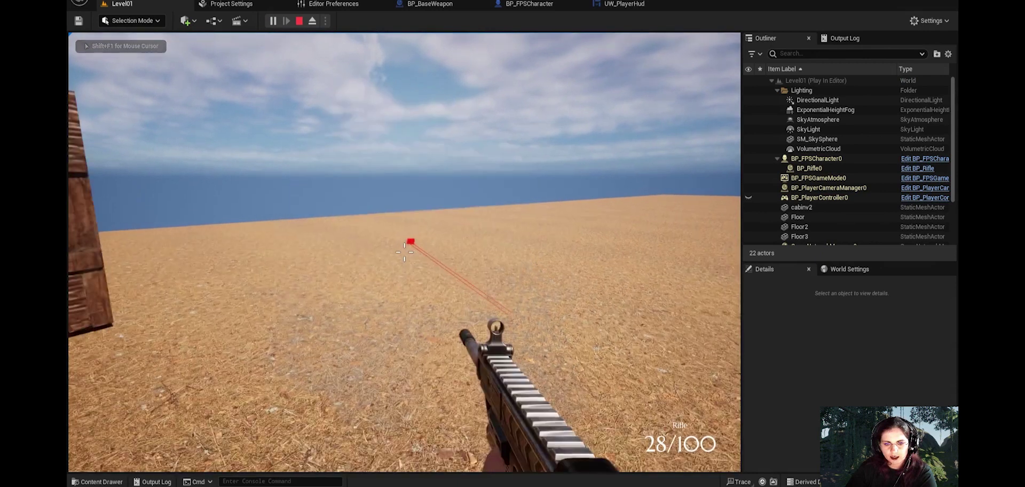
right_click(404, 252)
right_click(404, 252)
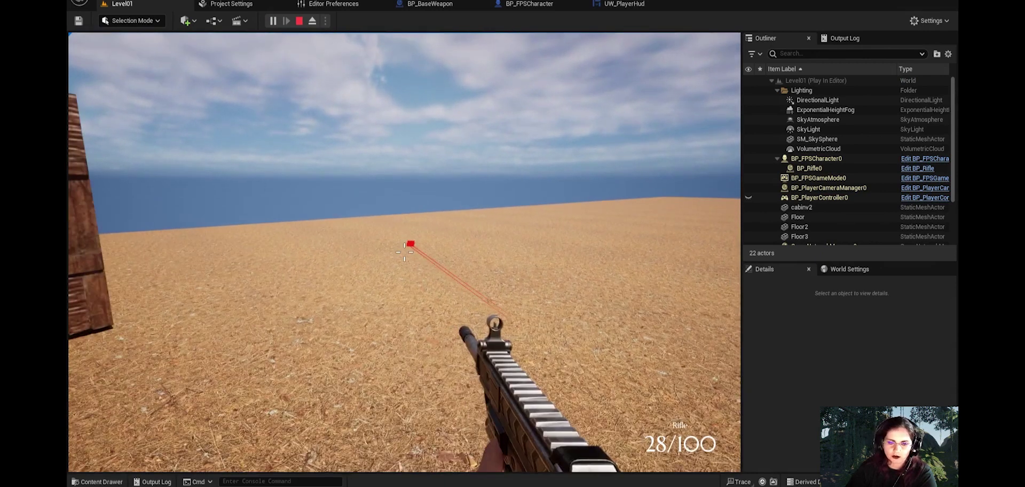
right_click(405, 252)
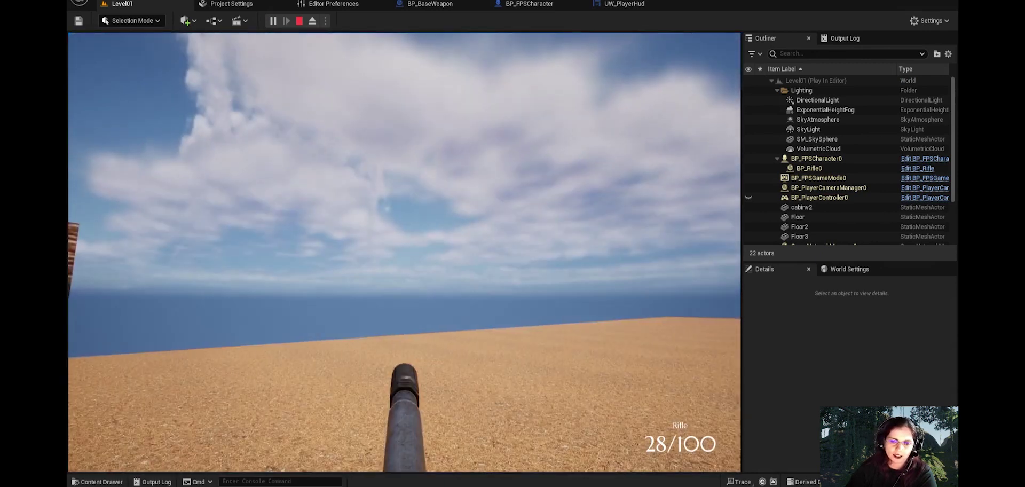
click(404, 252)
click(404, 252)
click(404, 252)
click(404, 252)
right_click(404, 252)
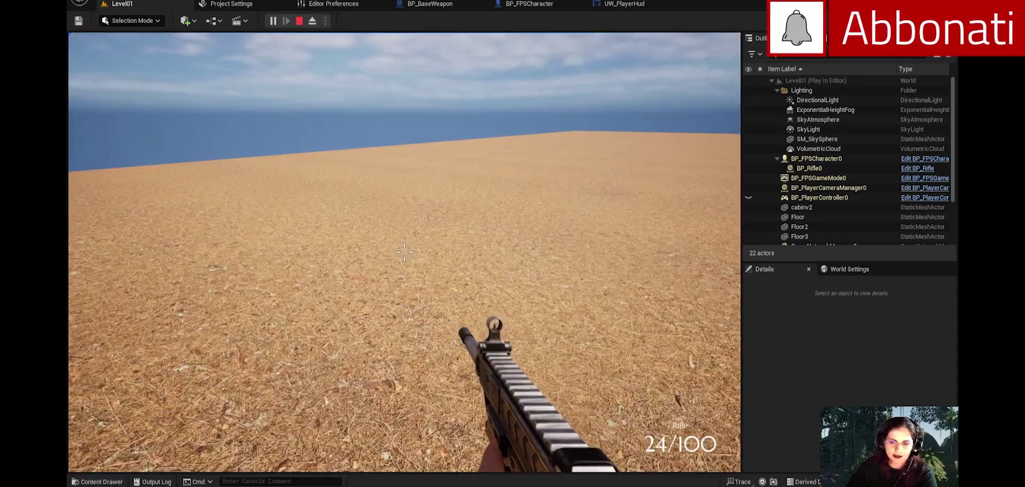
right_click(404, 252)
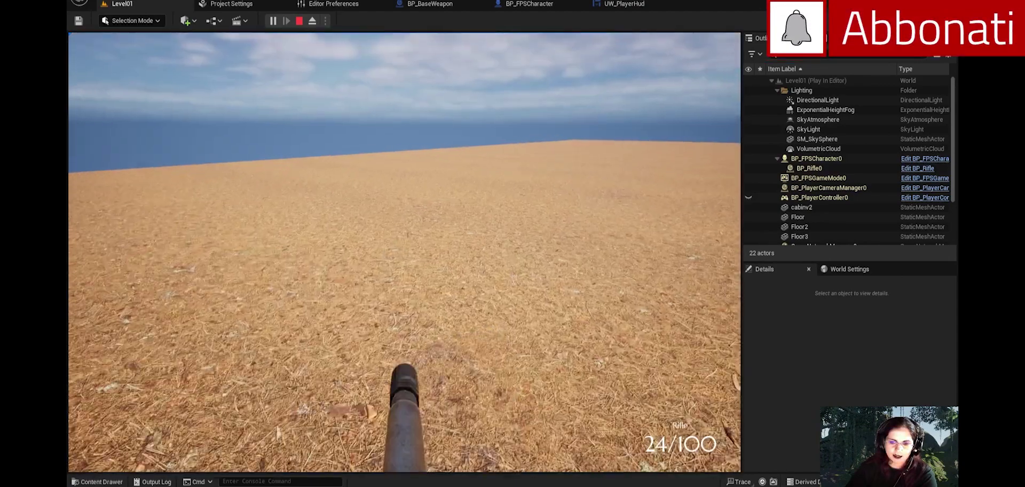
click(404, 252)
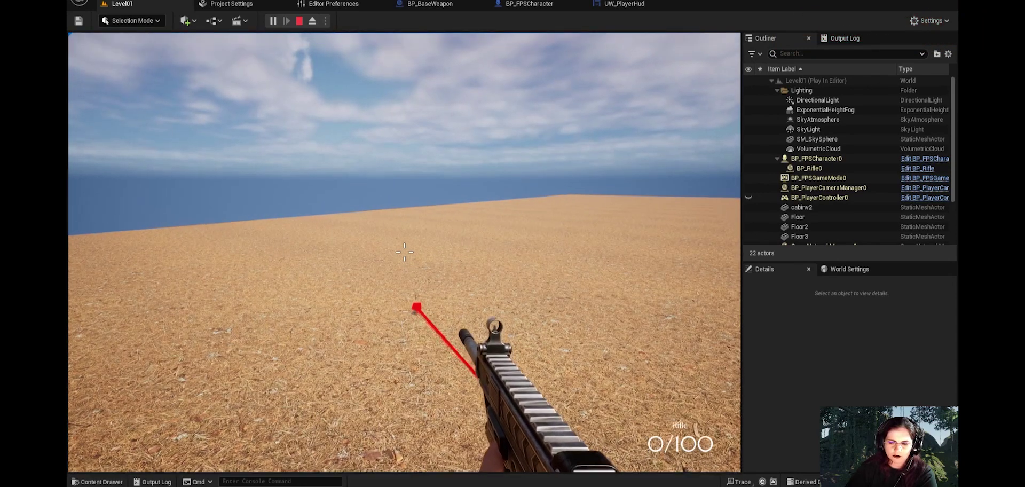
key(r)
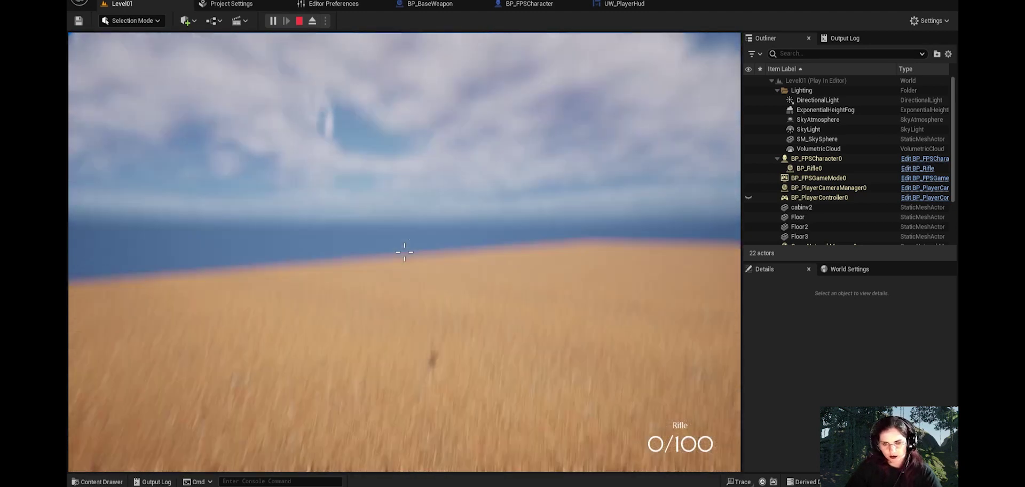
key(Escape)
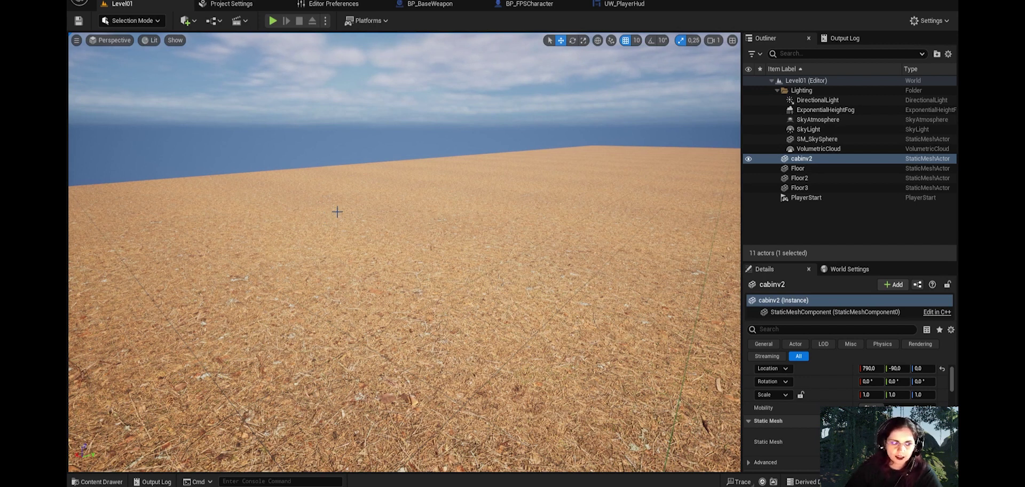
- Select the CrossHair image in UW_PlayerHud and check its 50×50 Size X/Y
click(624, 4)
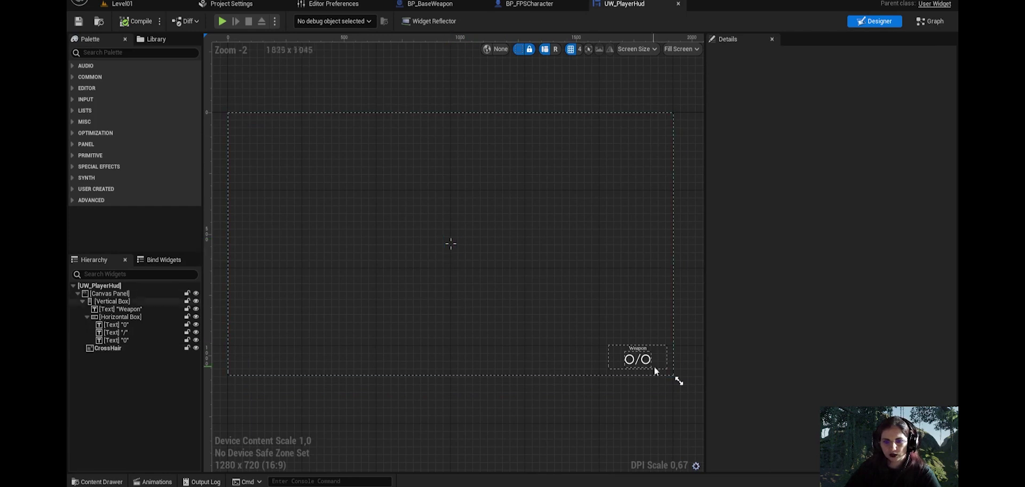
click(450, 246)
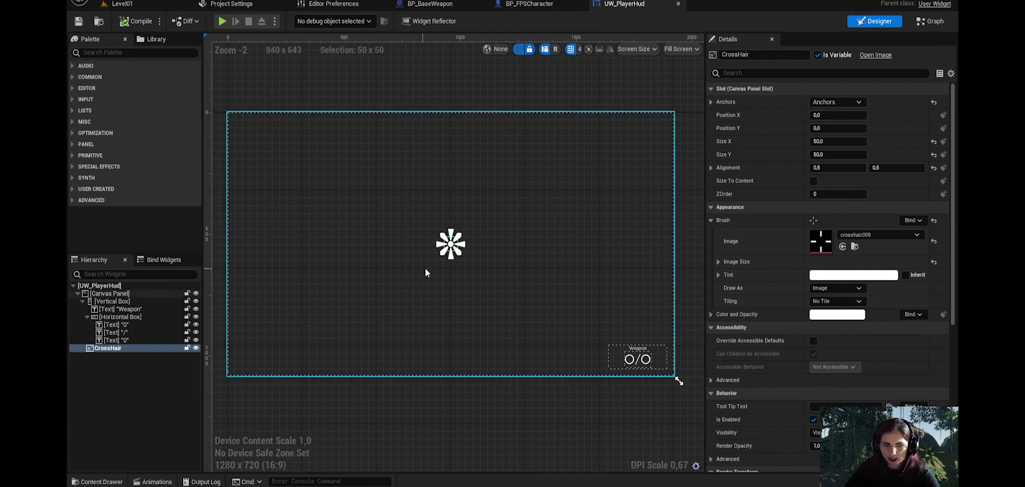
key(f)
click(489, 336)
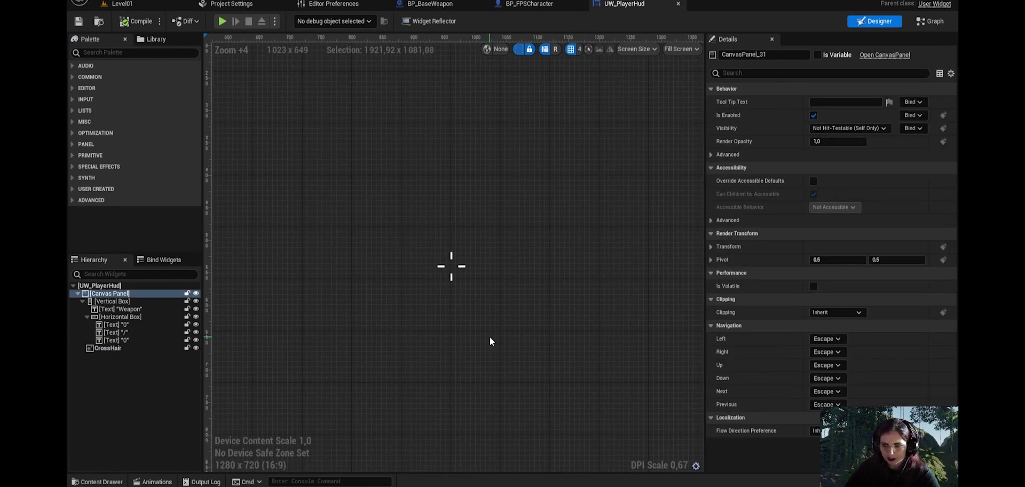
click(456, 273)
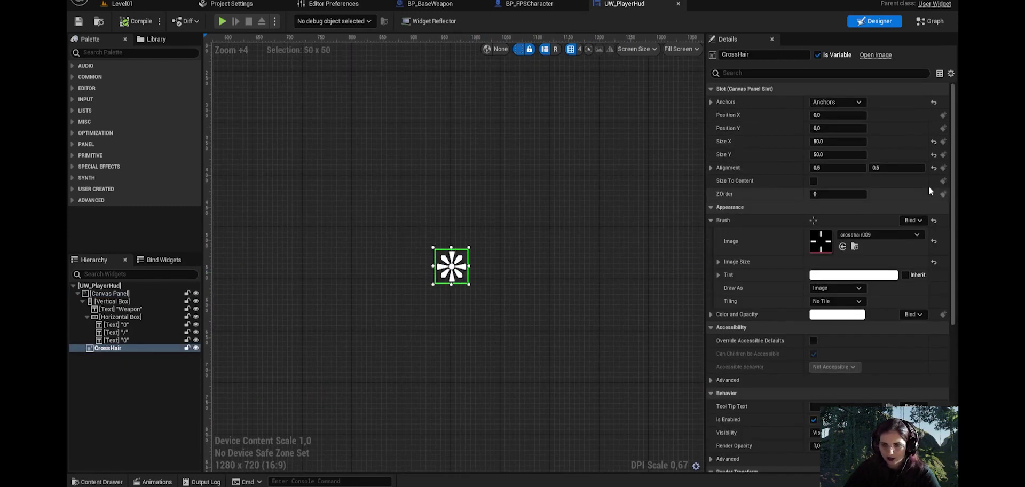
click(836, 142)
click(837, 154)
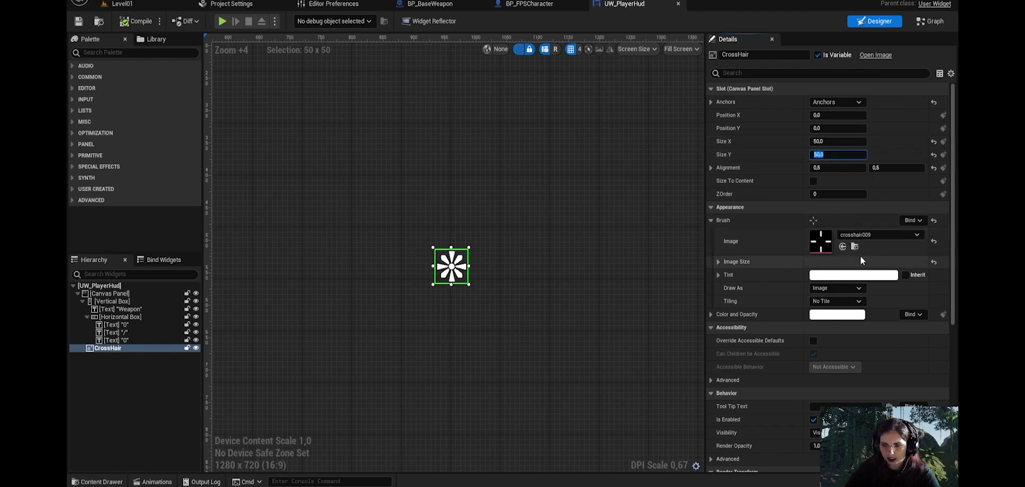
click(648, 312)
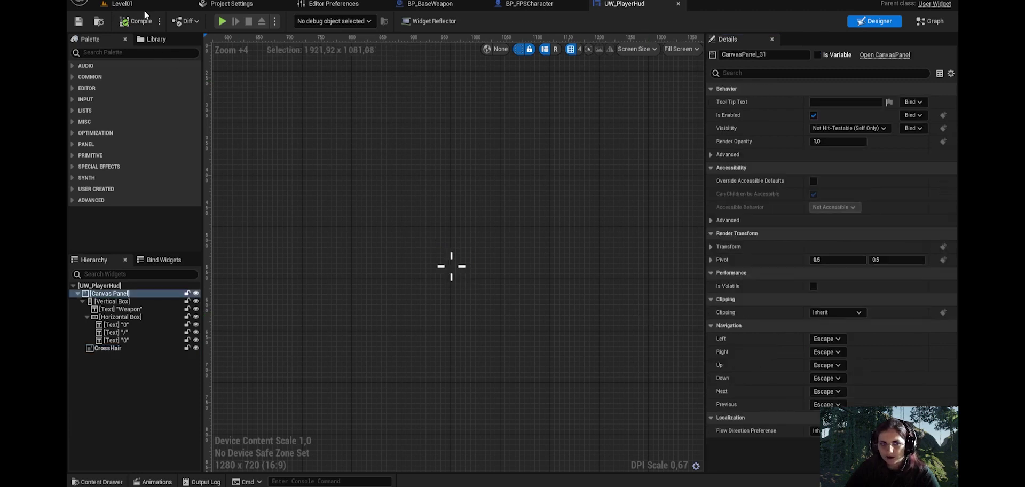
- Play-test Level01 again to confirm the crosshair sits at screen centre, then return to UW_PlayerHud
click(144, 8)
click(269, 21)
click(404, 252)
right_click(404, 252)
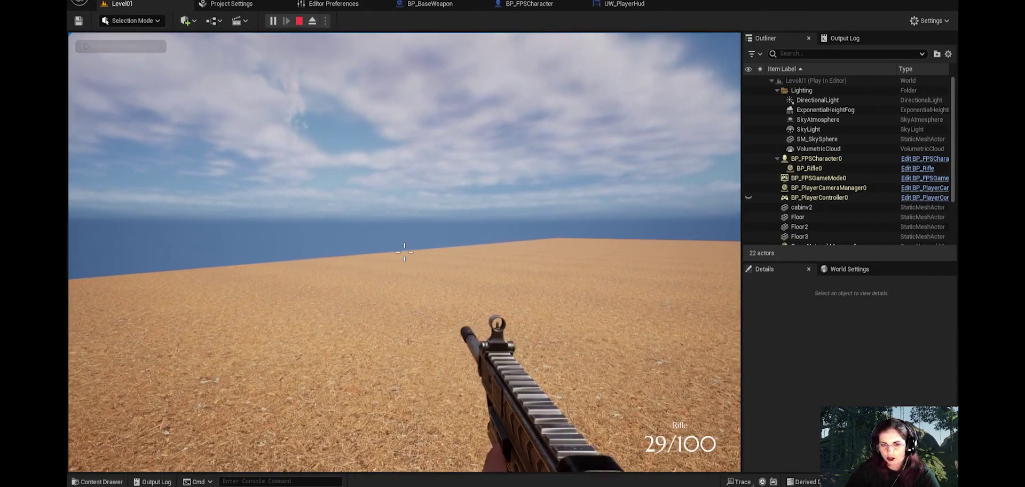
key(Escape)
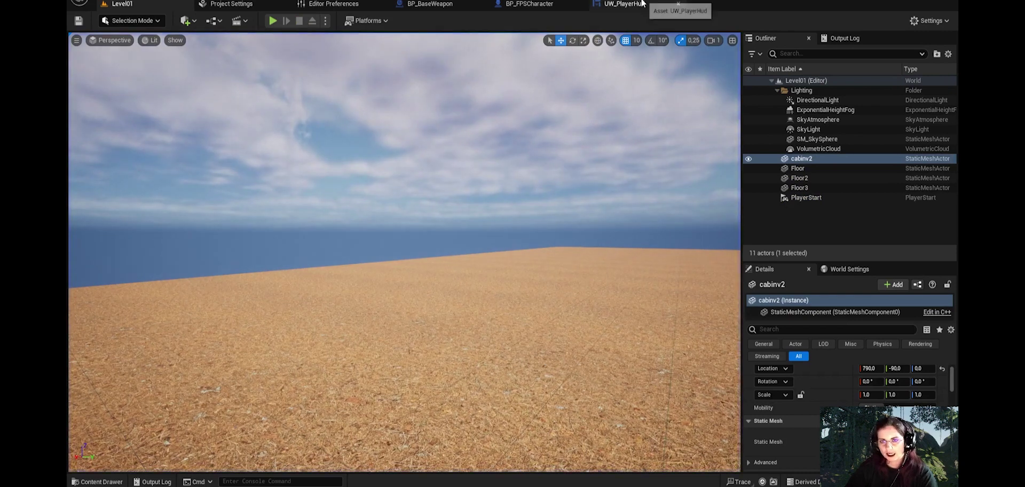
click(625, 4)
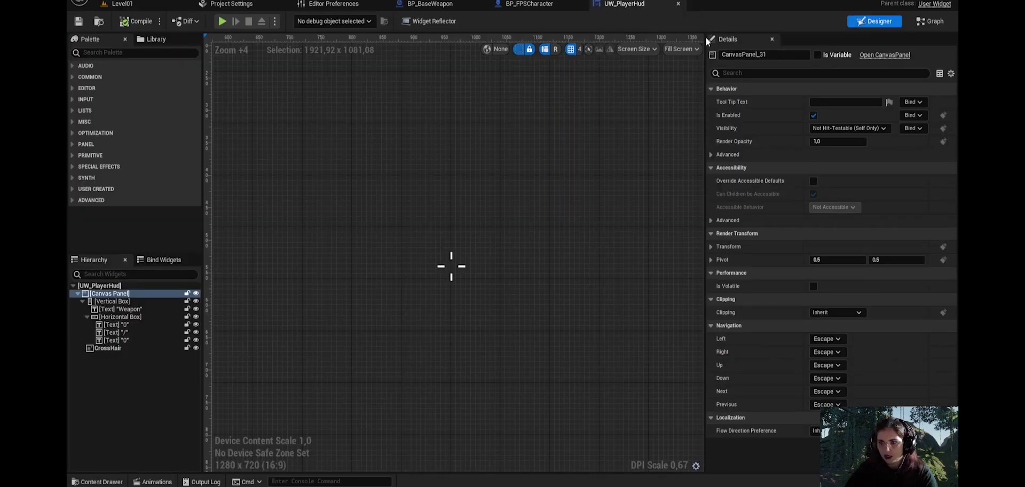
click(914, 20)
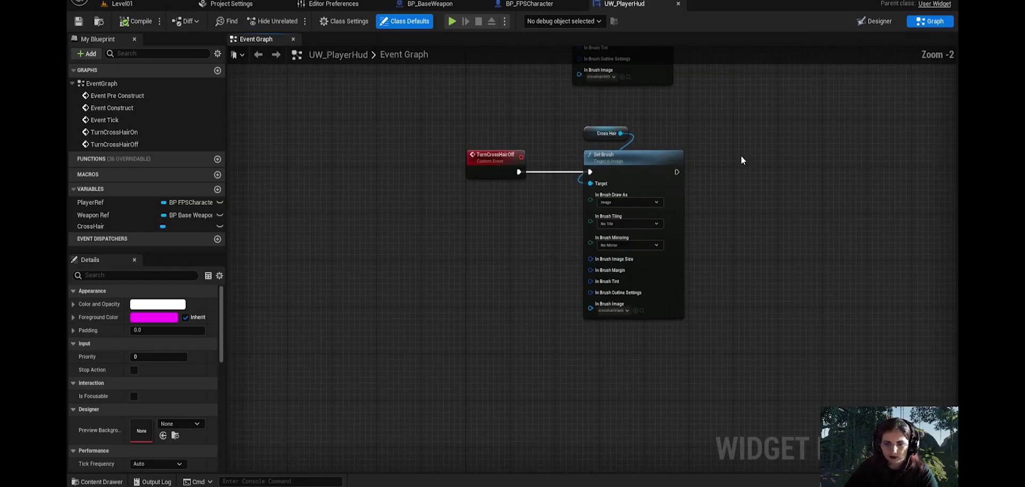
right_drag(741, 156, 678, 347)
mouse_move(690, 239)
right_down()
mouse_move(687, 322)
mouse_move(676, 269)
right_up()
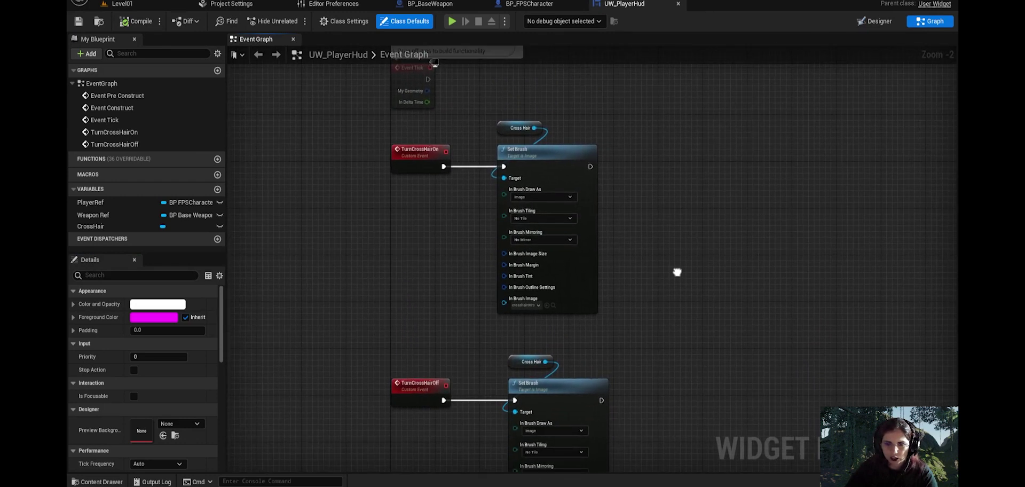
right_drag(403, 171, 392, 206)
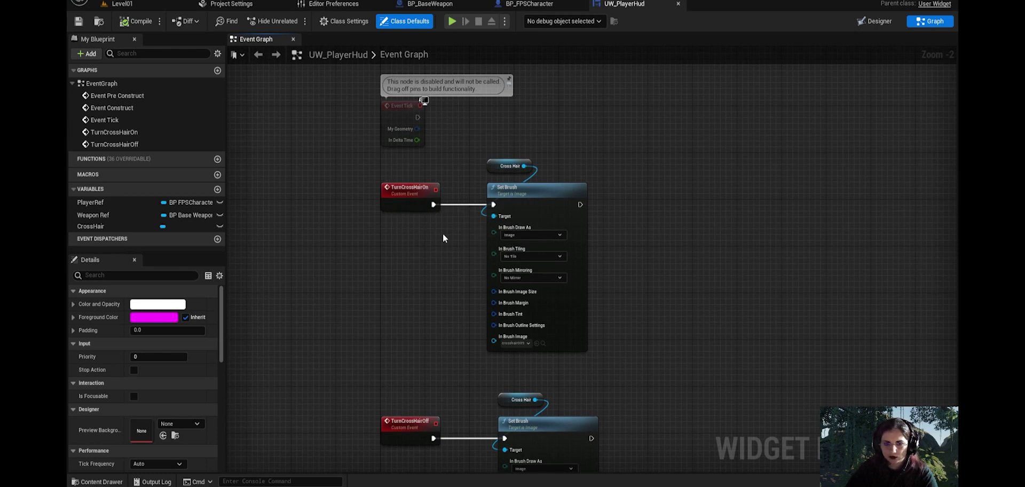
scroll(441, 232, up, 2)
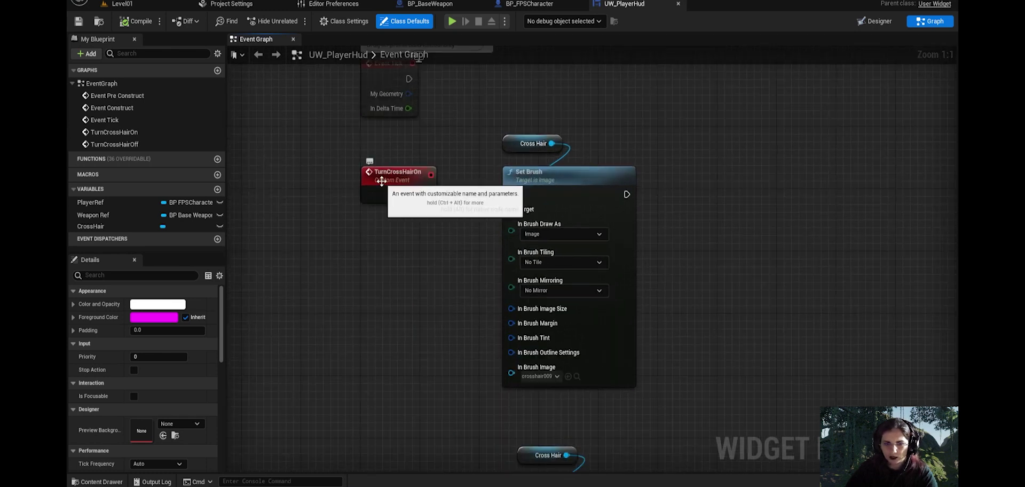
scroll(381, 181, down, 1)
mouse_move(663, 327)
right_down()
mouse_move(656, 218)
mouse_move(538, 273)
right_up()
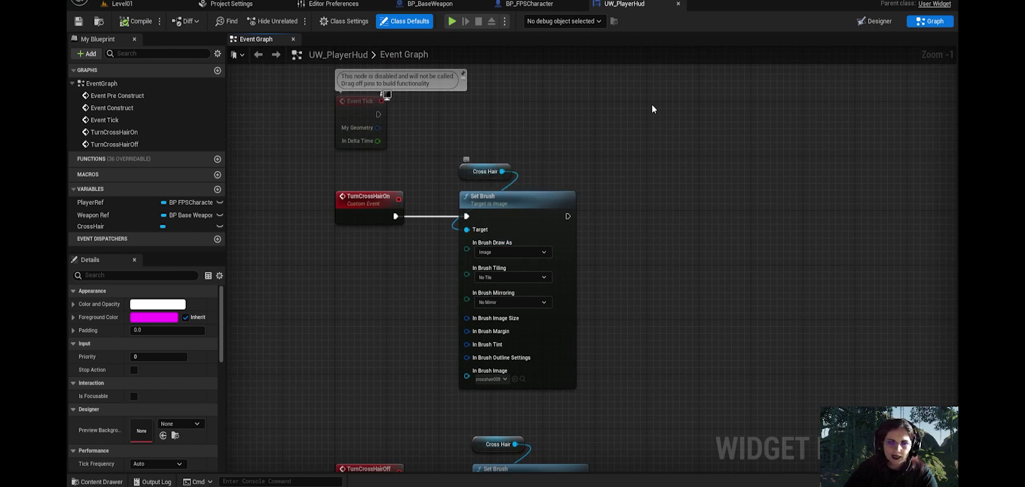
click(891, 20)
click(112, 348)
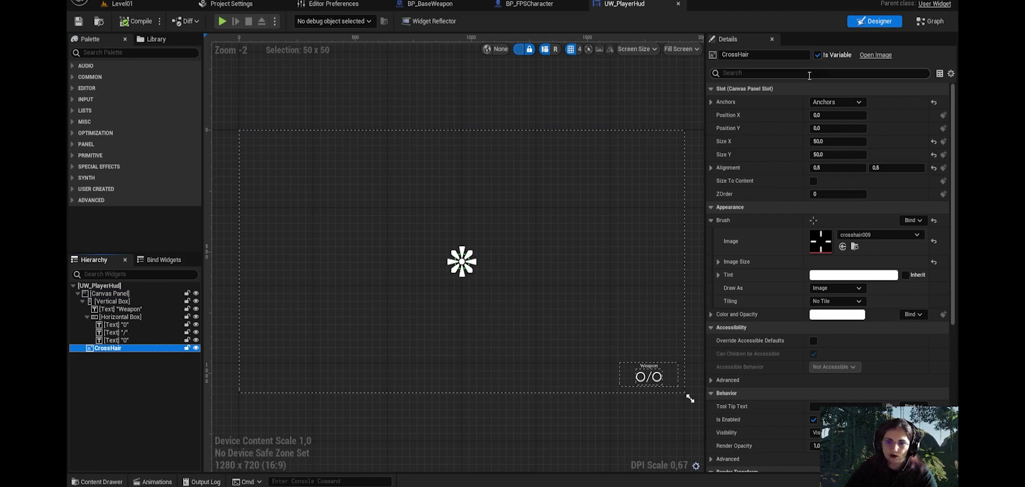
click(921, 24)
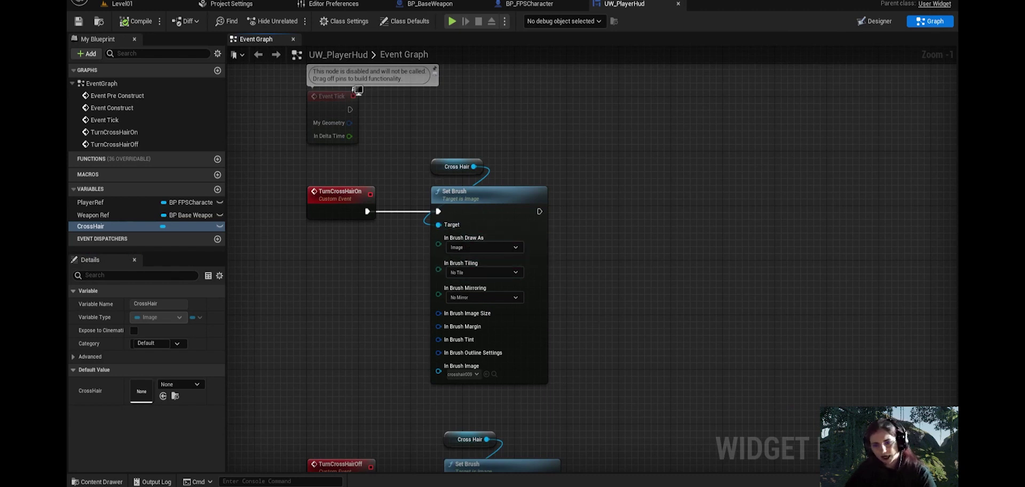
right_drag(607, 378, 602, 359)
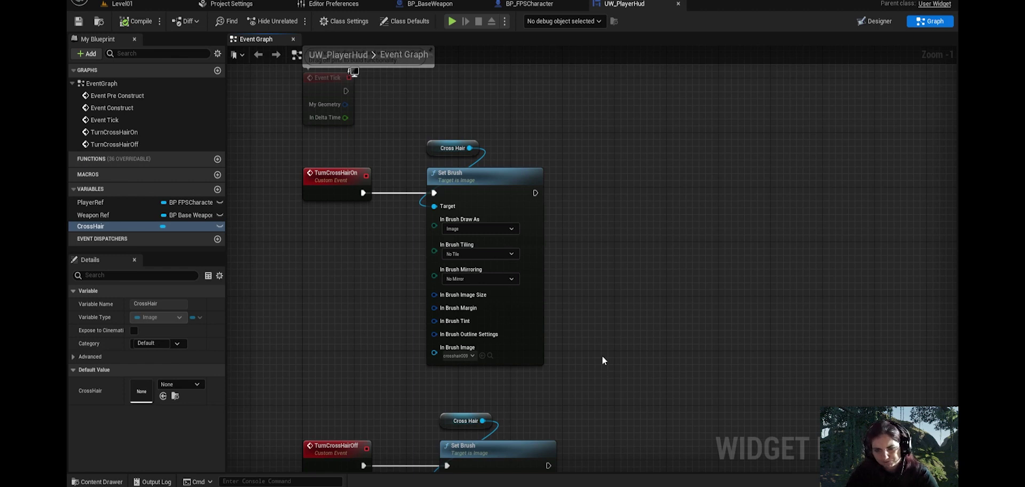
scroll(592, 312, up, 1)
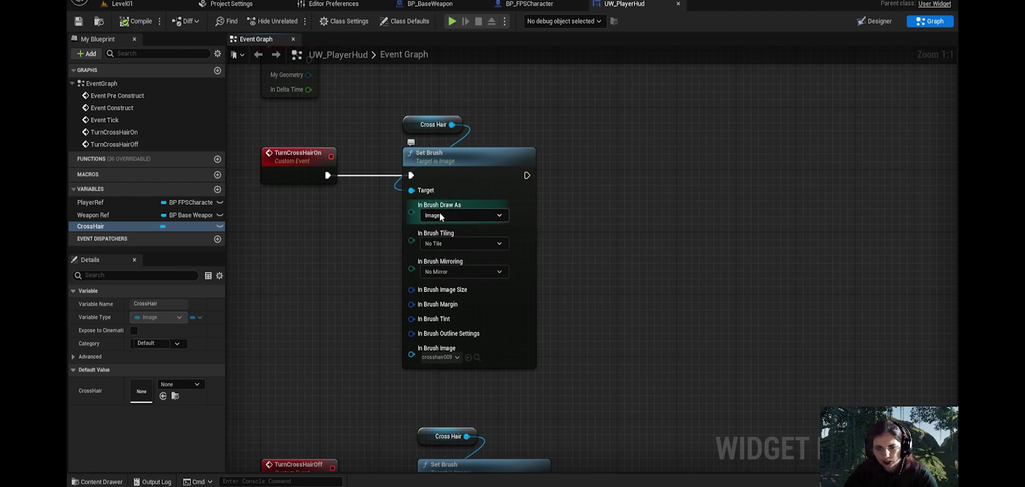
click(439, 358)
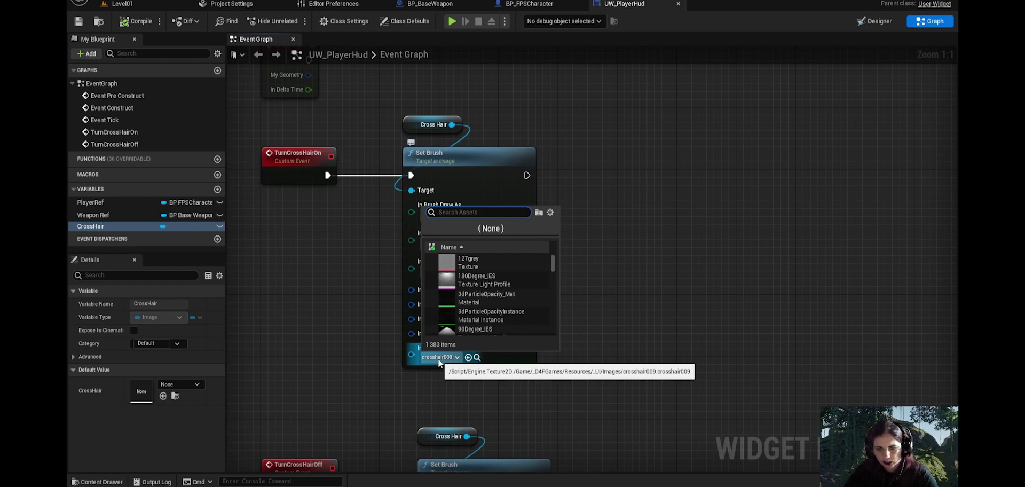
key(Escape)
right_drag(432, 408, 498, 188)
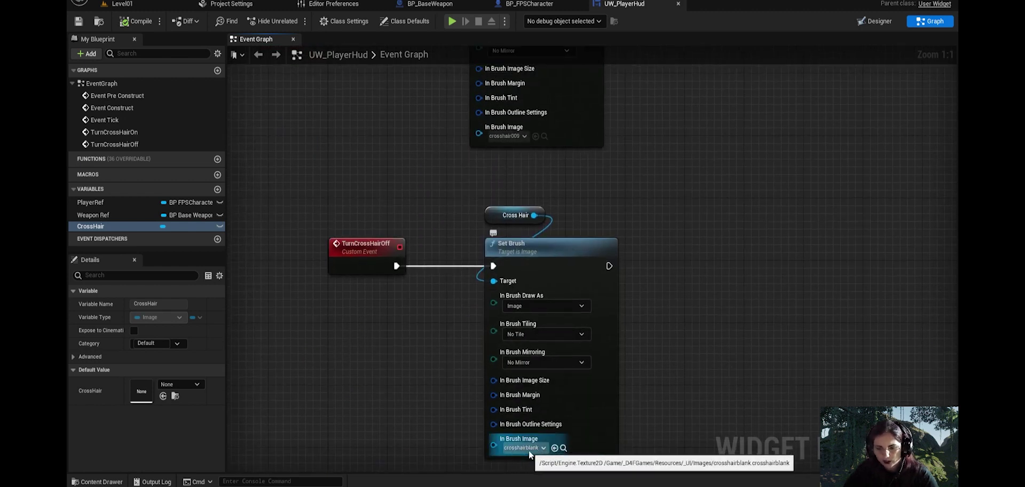
click(564, 448)
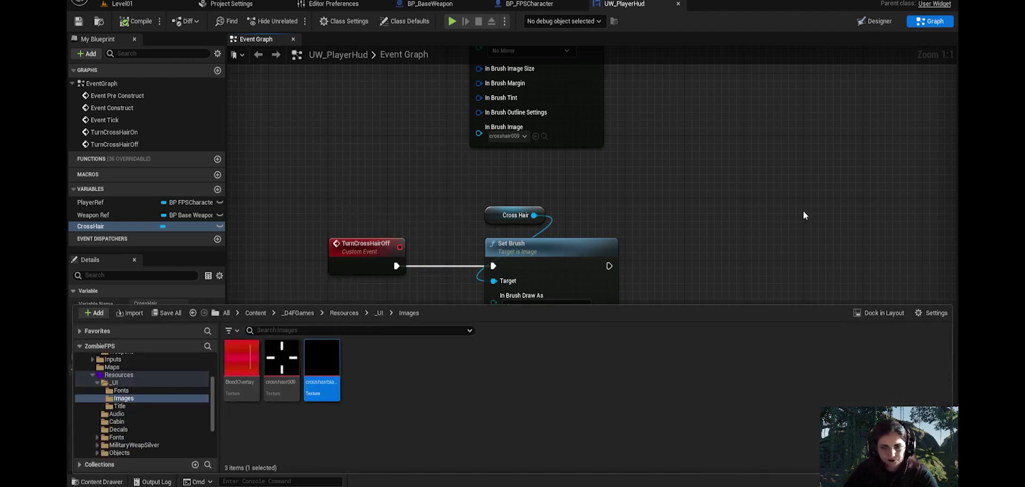
click(776, 183)
scroll(777, 184, down, 4)
mouse_move(777, 183)
right_down()
mouse_move(734, 206)
mouse_move(650, 288)
right_up()
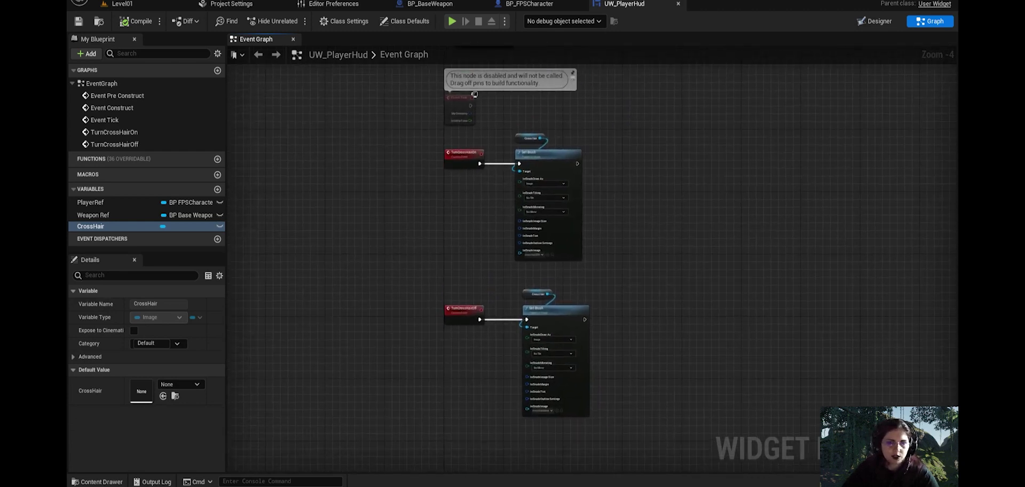
click(875, 21)
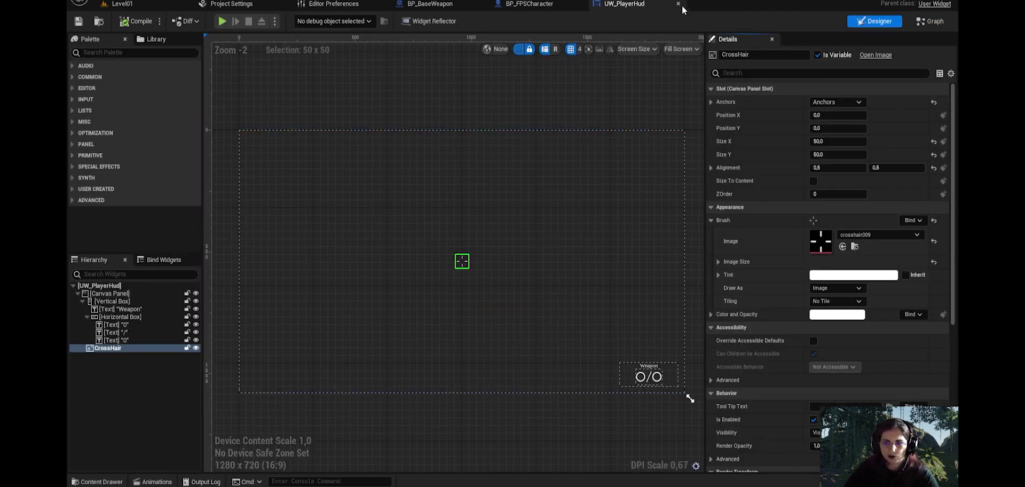
- Close UW_PlayerHud, inspect BP_BaseWeapon's Camera component in the Viewport, then show its Event Graph
click(678, 4)
right_drag(653, 252, 646, 278)
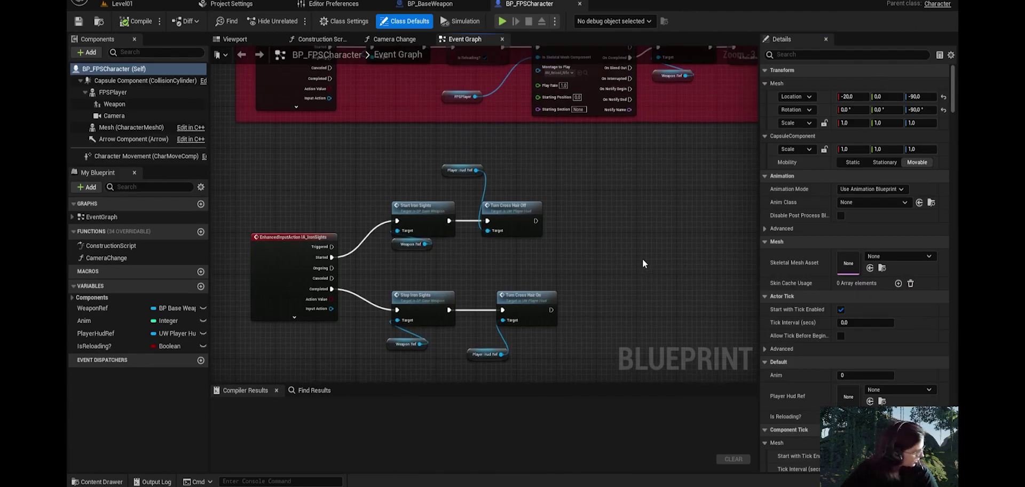
click(427, 4)
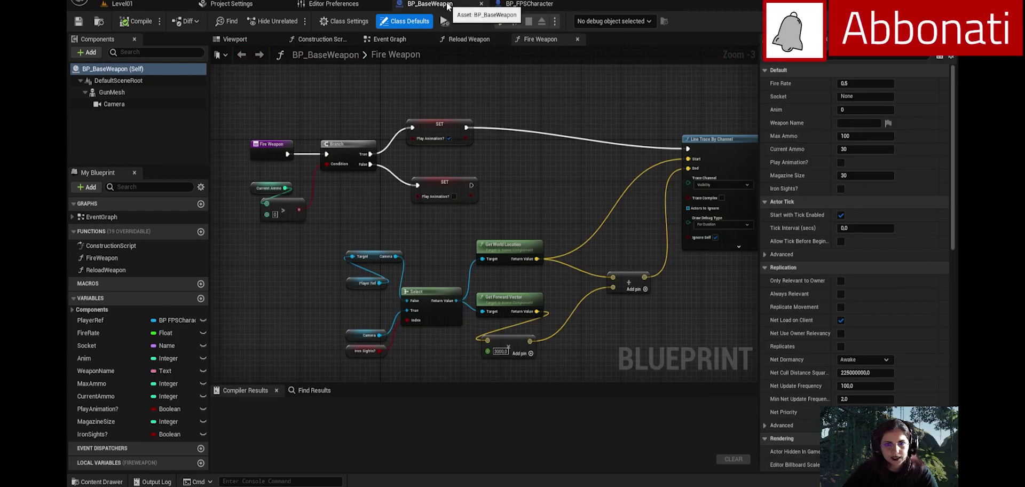
click(226, 42)
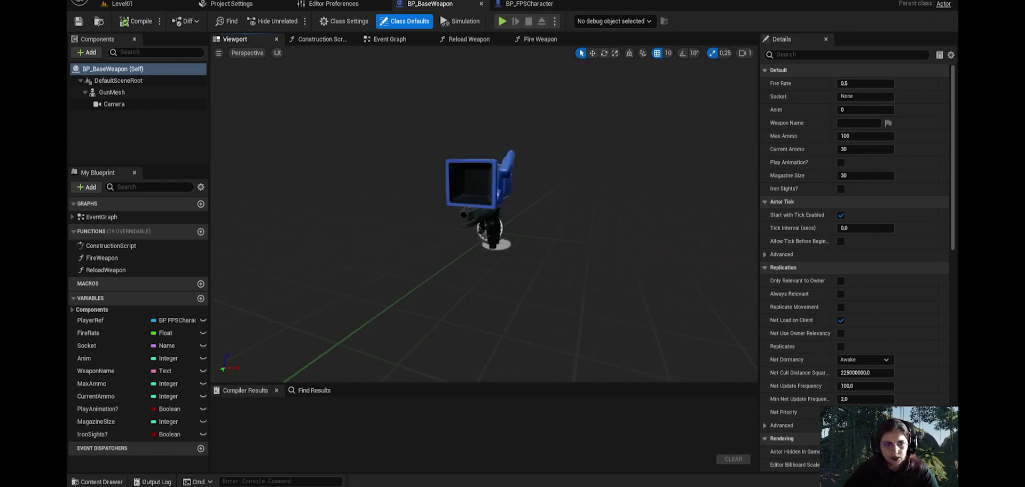
click(104, 105)
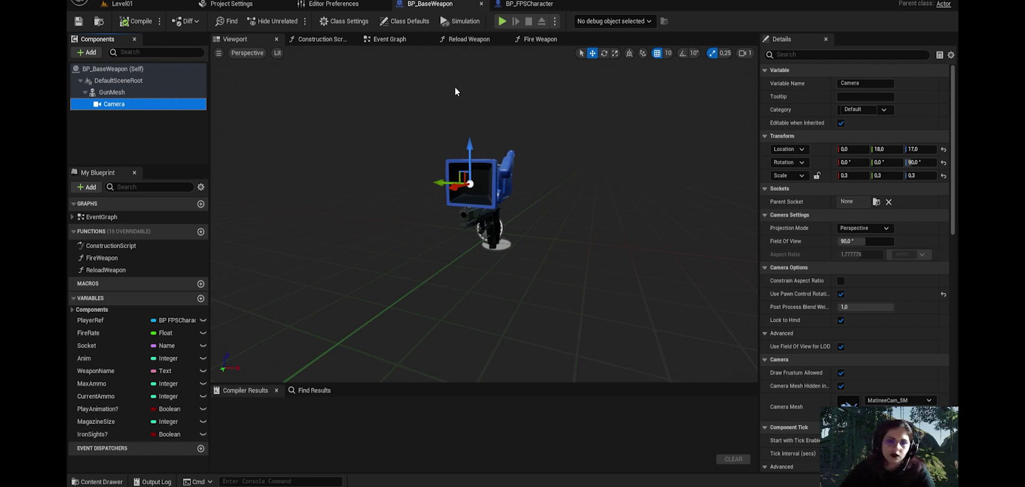
click(379, 39)
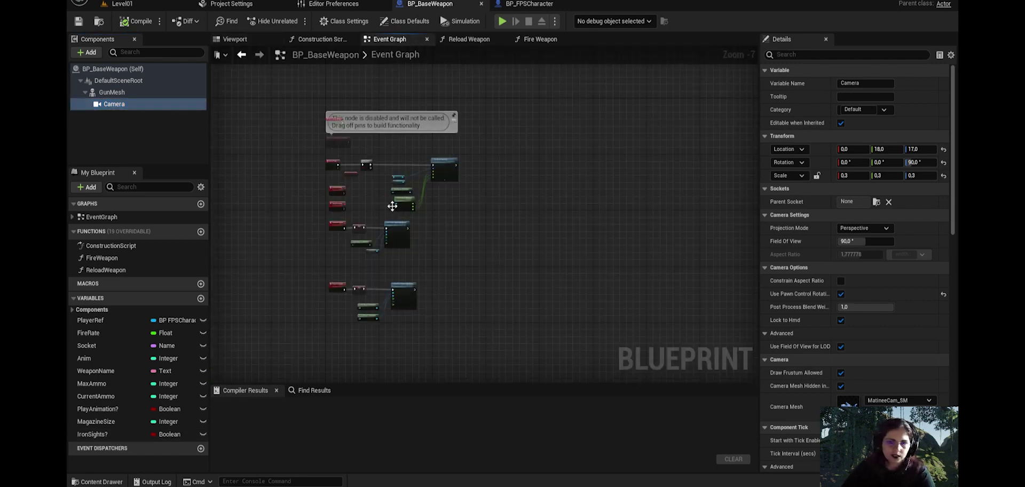
- Break the roll, pitch and yaw links from Get Control Rotation's split Return Value pins
scroll(470, 252, up, 5)
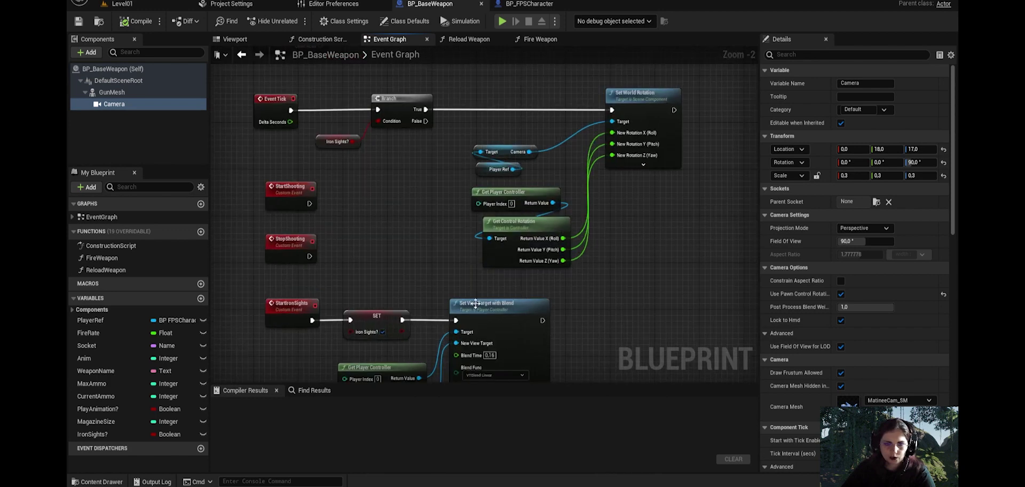
right_drag(475, 304, 428, 328)
mouse_move(487, 91)
right_down()
mouse_move(523, 75)
mouse_move(435, 91)
right_up()
click(633, 260)
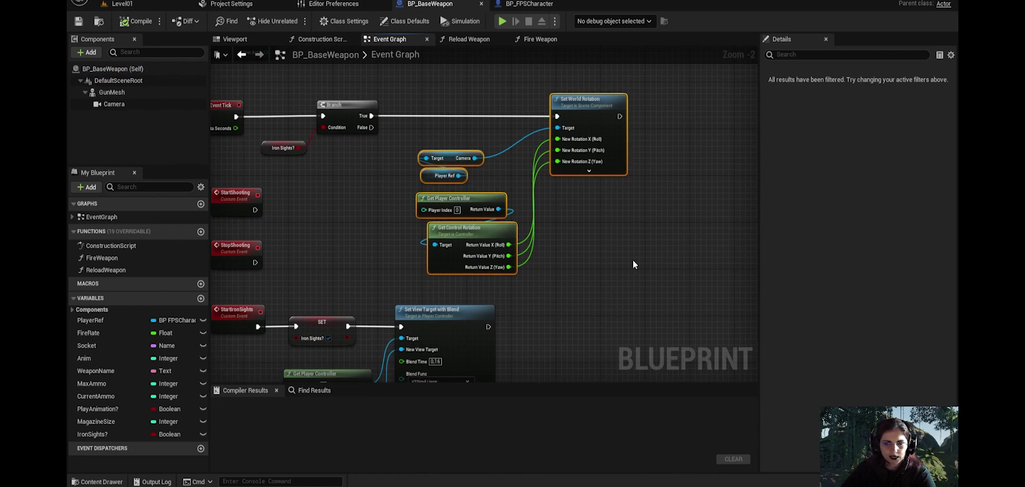
right_click(503, 246)
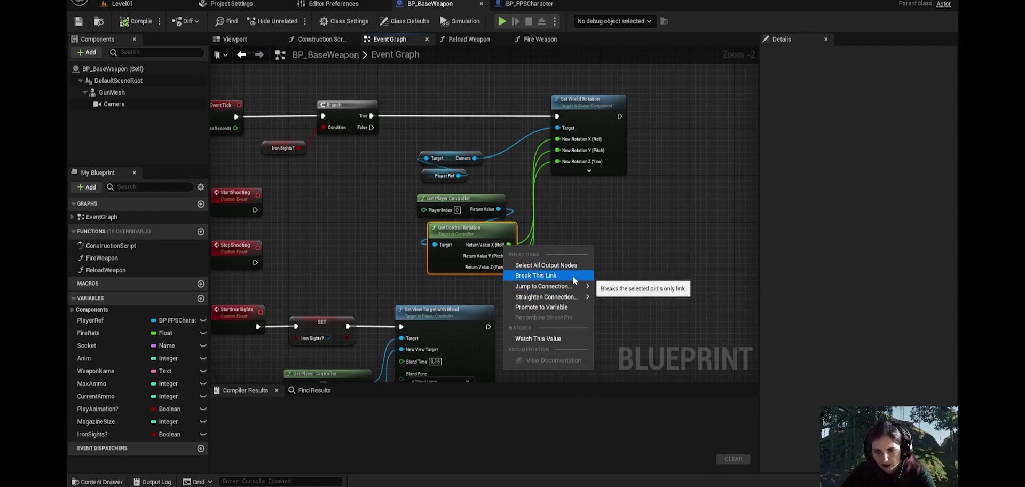
mouse_move(542, 287)
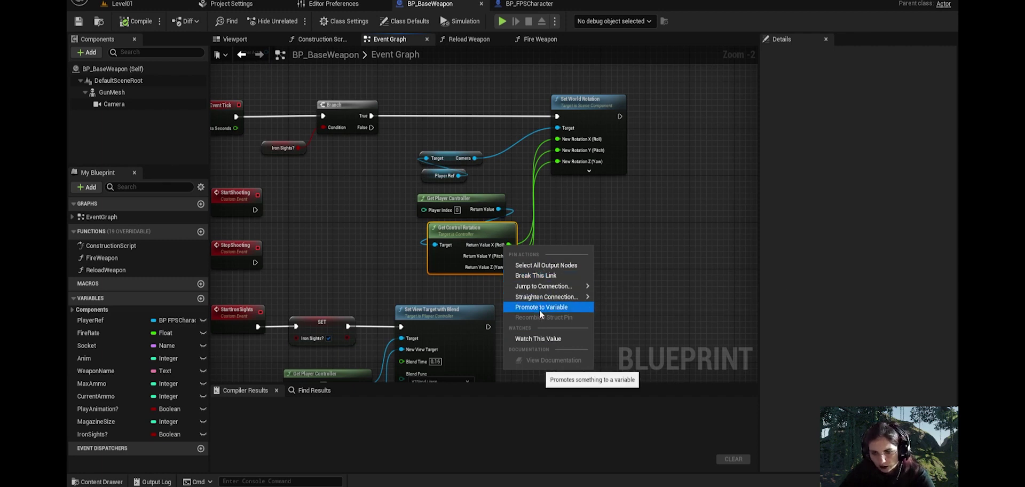
click(507, 244)
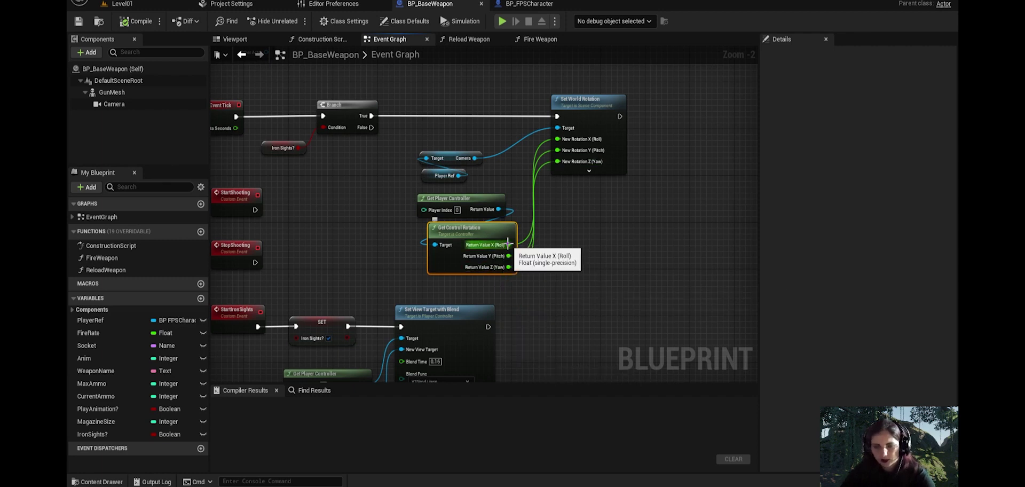
alt+click(507, 244)
alt+click(508, 255)
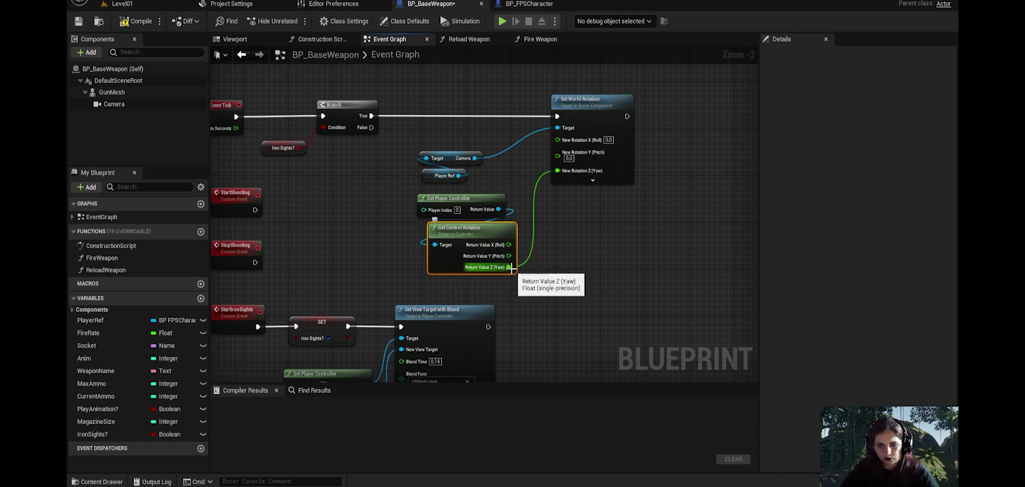
alt+click(508, 267)
- Recombine both rotation pins, connect Return Value to New Rotation, and compile BP_BaseWeapon
right_click(507, 245)
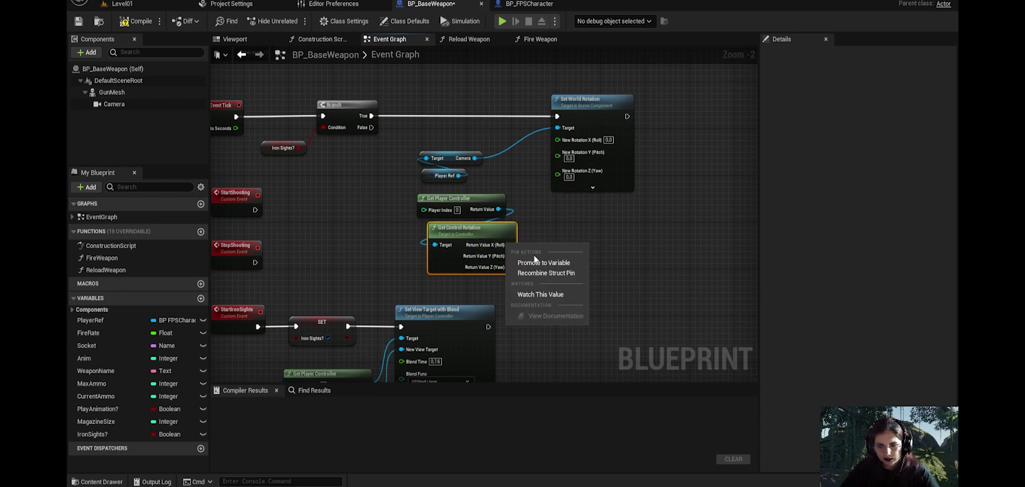
click(556, 273)
click(569, 140)
right_click(568, 139)
click(586, 171)
mouse_move(491, 244)
mouse_down()
mouse_move(543, 180)
mouse_move(557, 140)
mouse_up()
click(139, 27)
scroll(520, 274, down, 2)
mouse_move(502, 309)
right_down()
mouse_move(536, 219)
mouse_move(496, 318)
right_up()
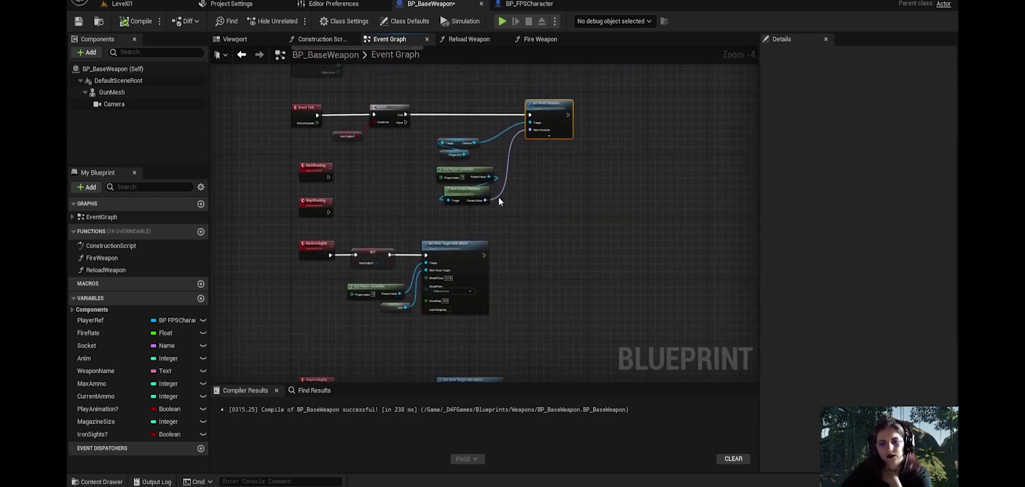
- Play-test Level01 briefly, then go back to the BP_BaseWeapon blueprint
click(114, 3)
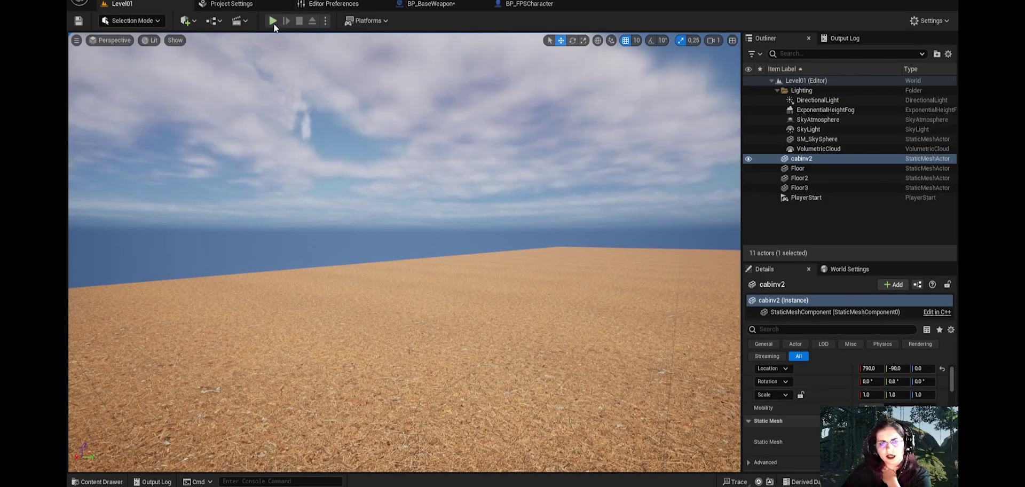
click(274, 21)
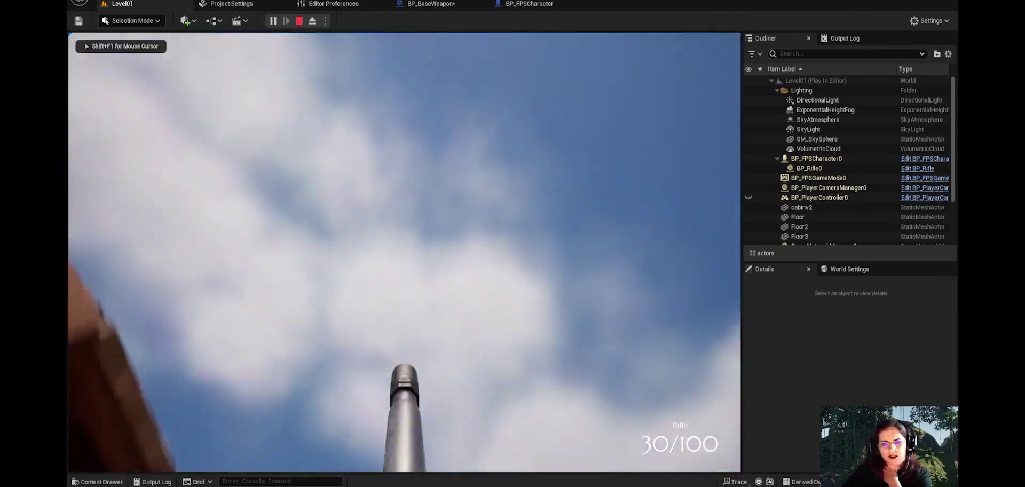
key(shift+F1)
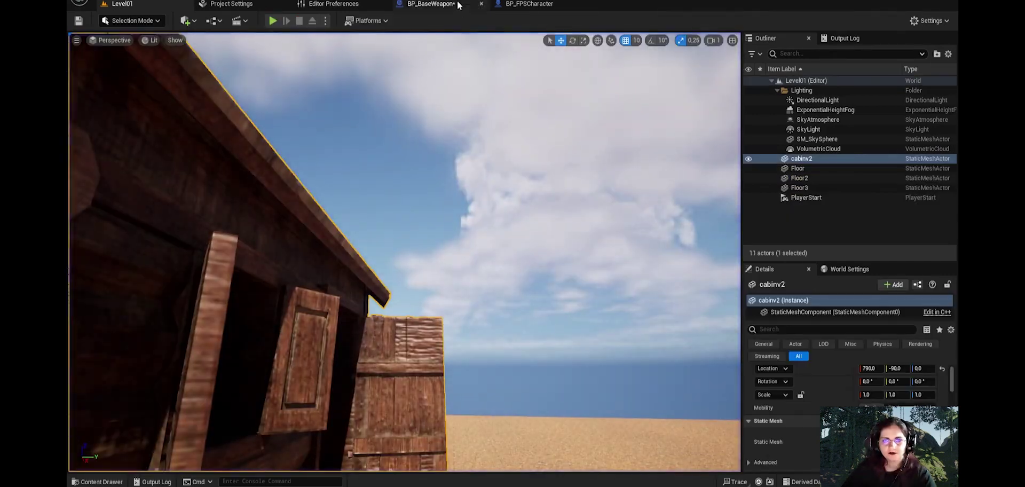
click(429, 4)
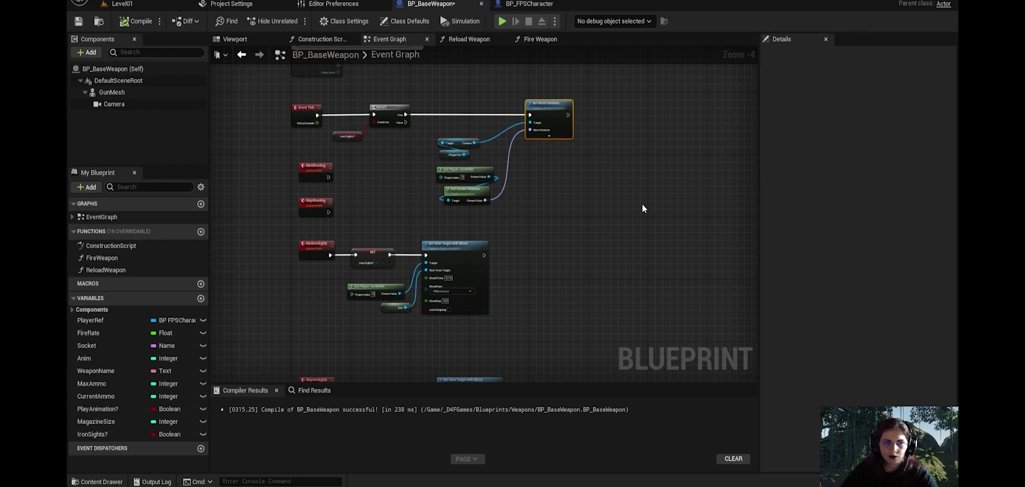
- Connect Self to New View Target on Set View Target with Blend in the StartIronSights chain
scroll(543, 222, up, 1)
right_drag(499, 318, 522, 194)
scroll(478, 231, up, 1)
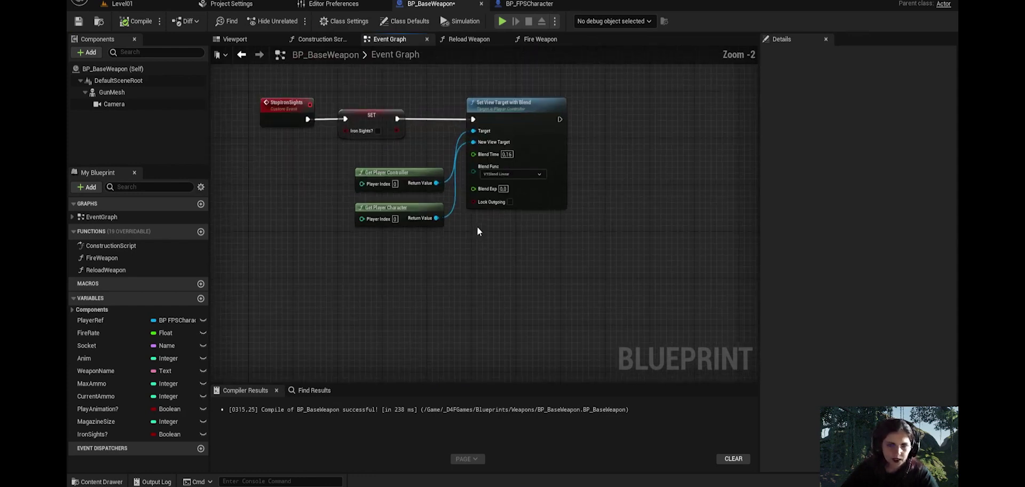
right_drag(476, 226, 486, 485)
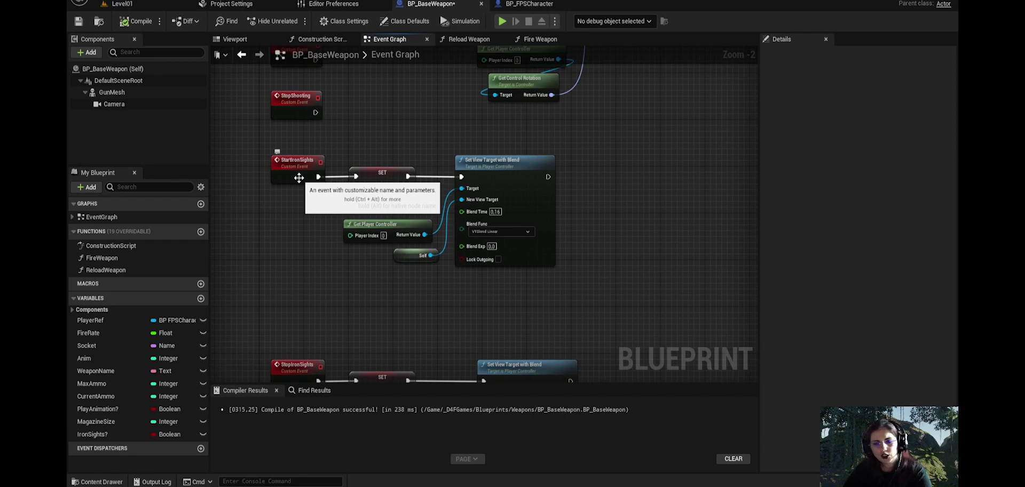
scroll(371, 180, up, 1)
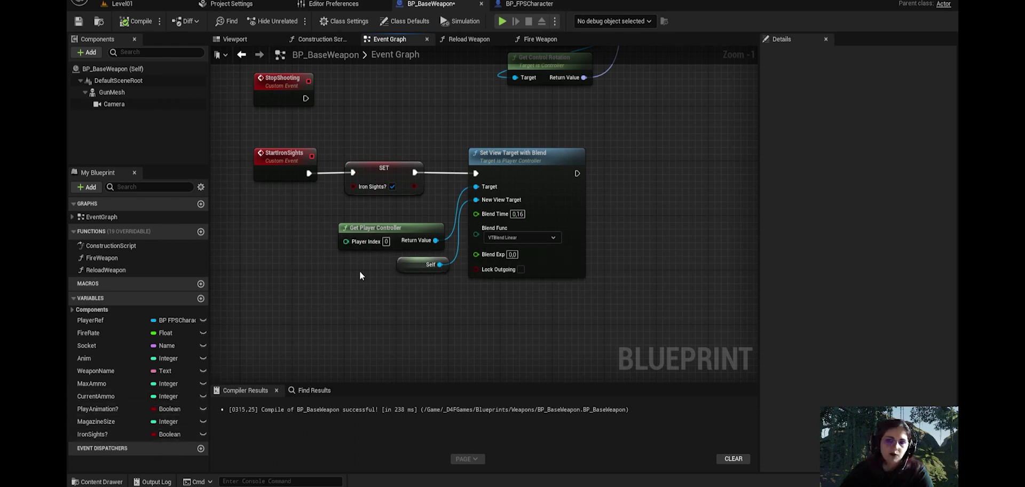
right_drag(470, 278, 388, 299)
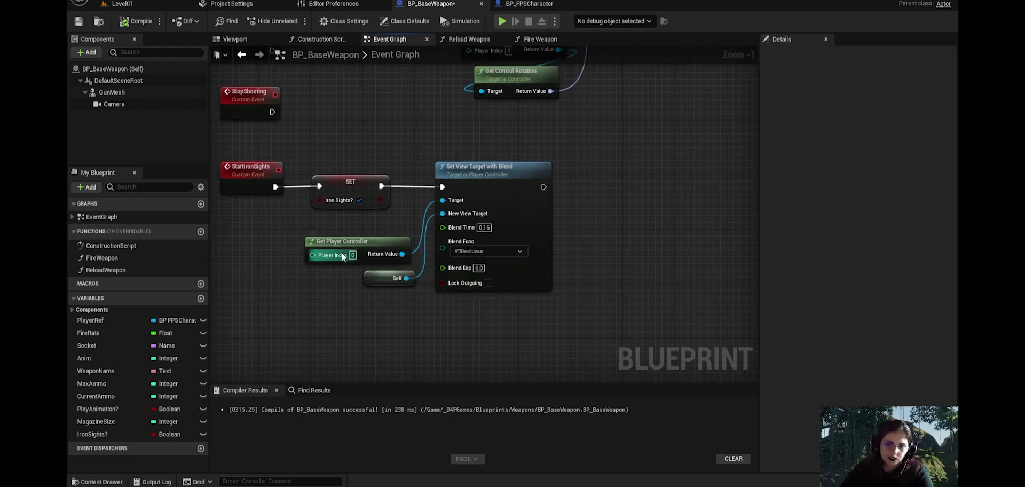
drag(432, 212, 448, 212)
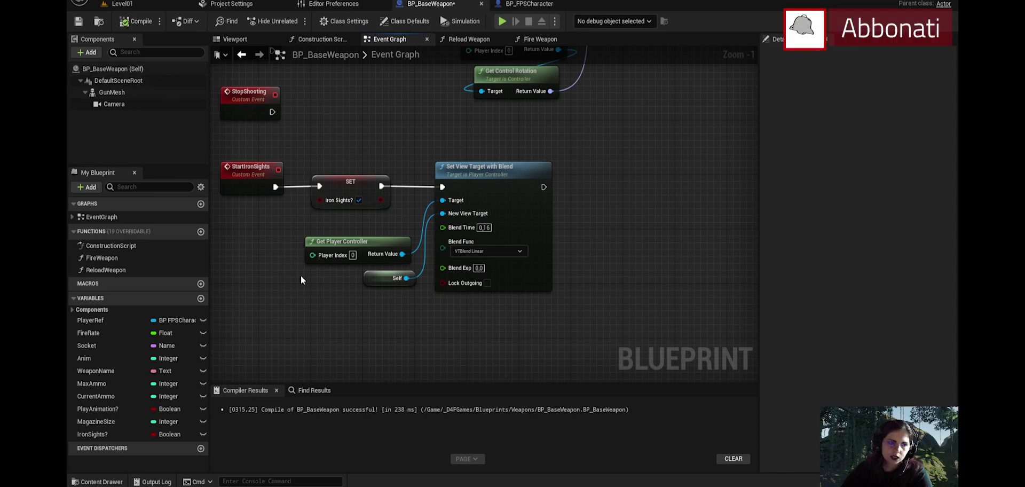
right_drag(378, 341, 378, 336)
click(513, 128)
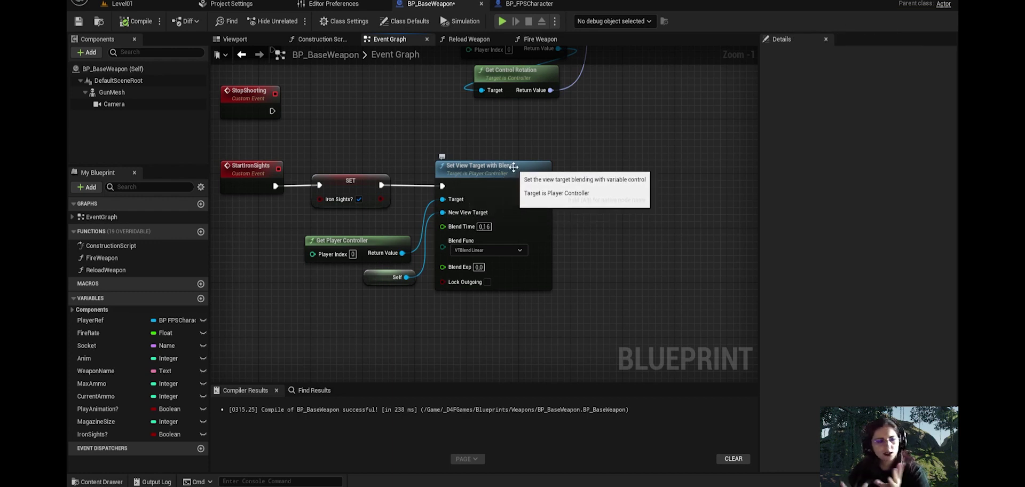
mouse_move(411, 363)
right_down()
mouse_move(473, 153)
mouse_move(451, 132)
right_up()
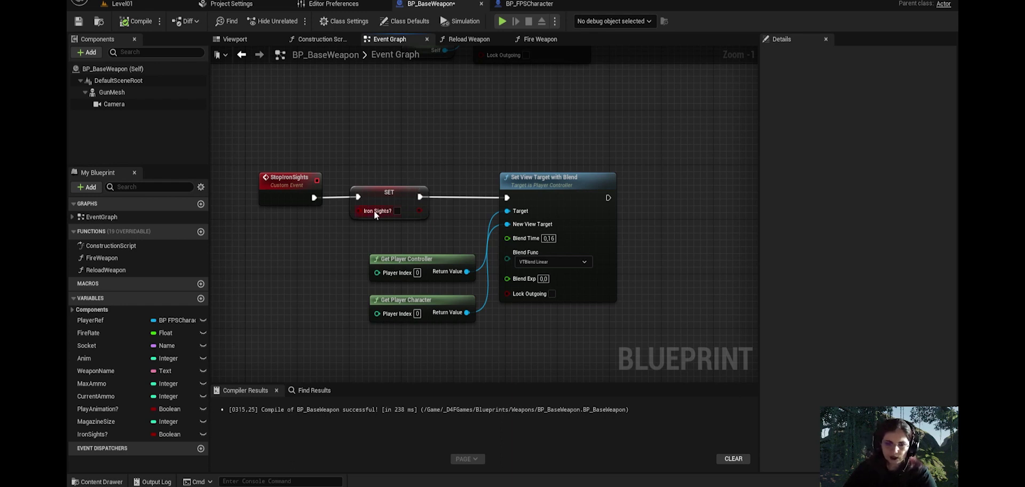
right_drag(421, 235, 391, 233)
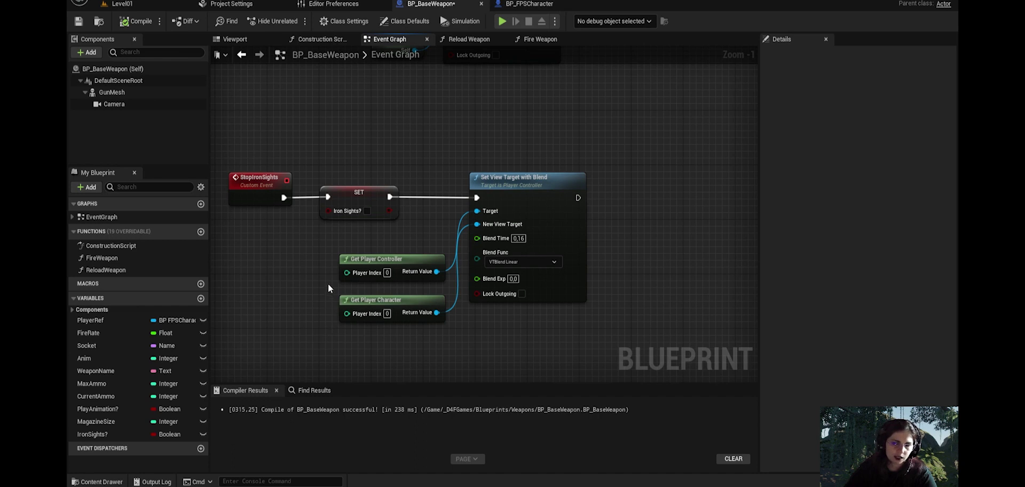
drag(309, 252, 403, 281)
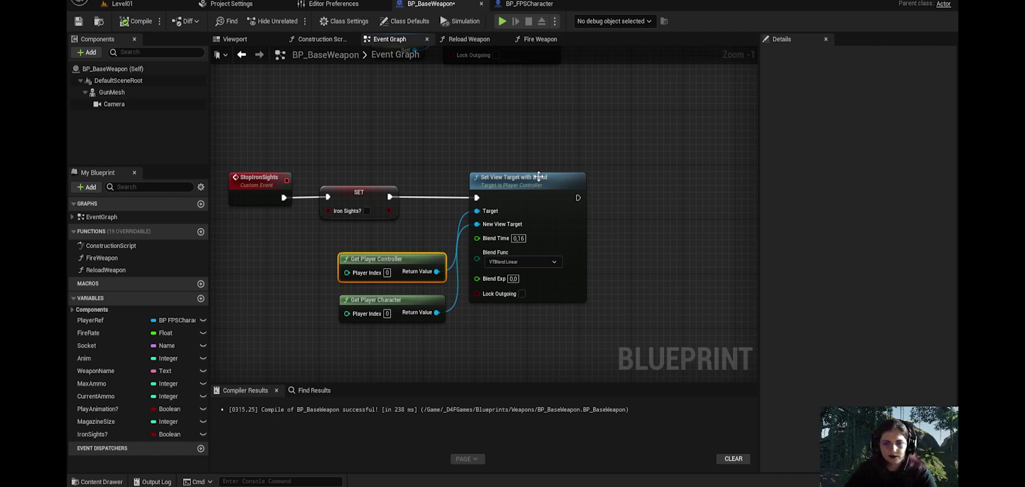
right_drag(633, 195, 613, 202)
scroll(605, 210, down, 2)
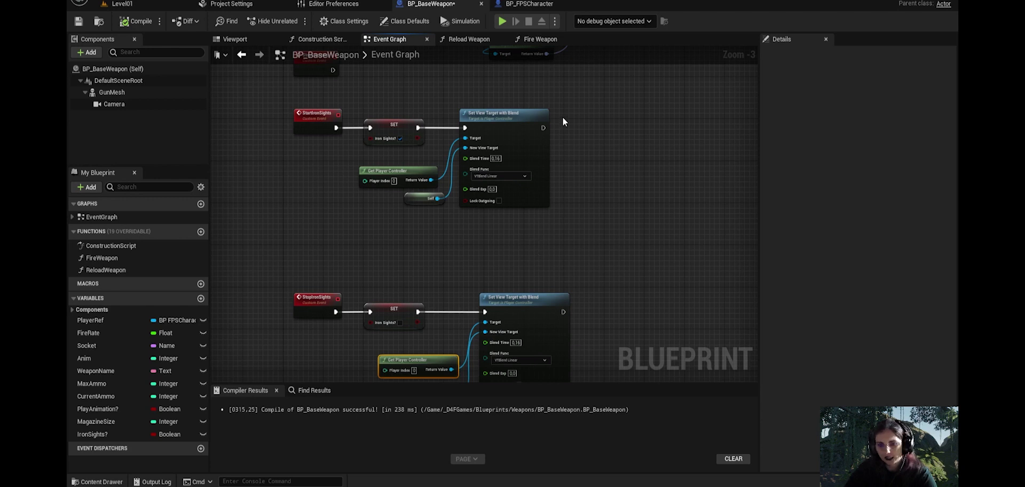
- Browse the Content Drawer to Blueprints > Characters > Player
click(91, 481)
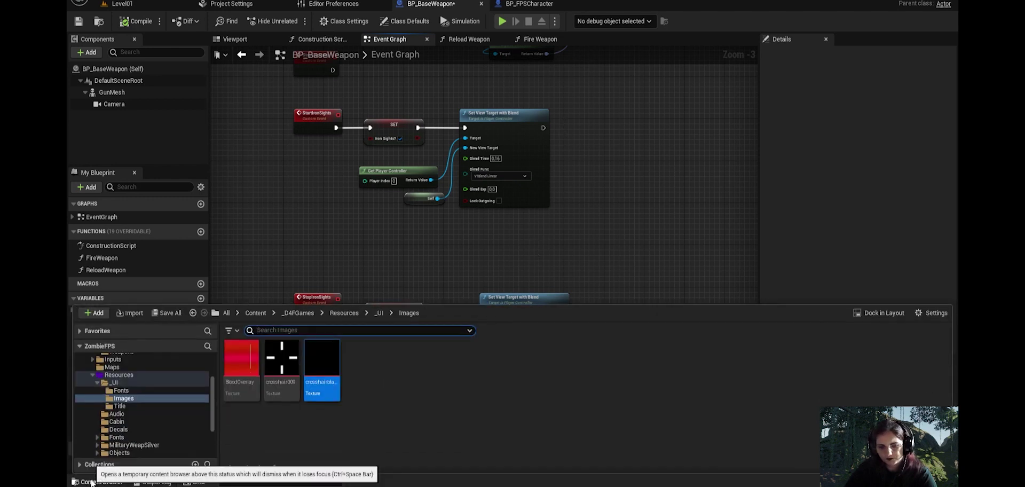
scroll(126, 421, up, 3)
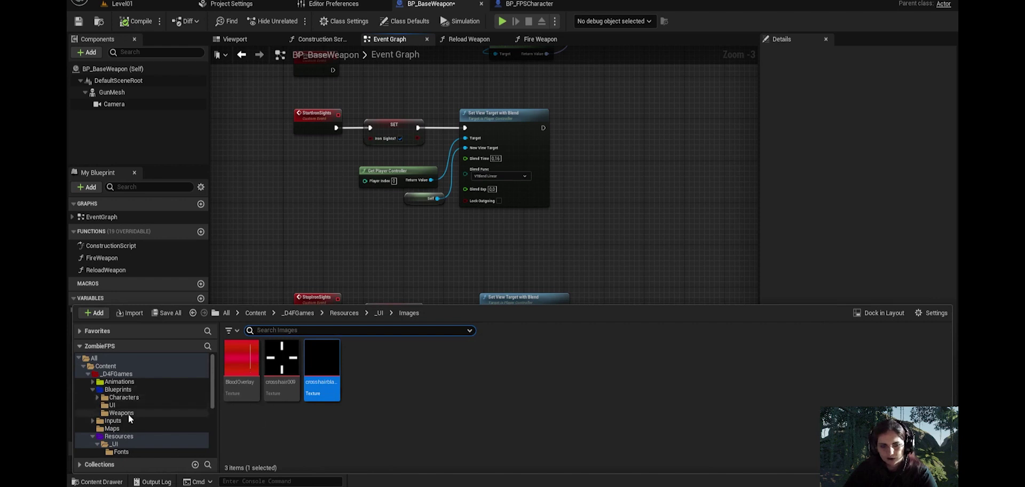
click(128, 405)
click(133, 398)
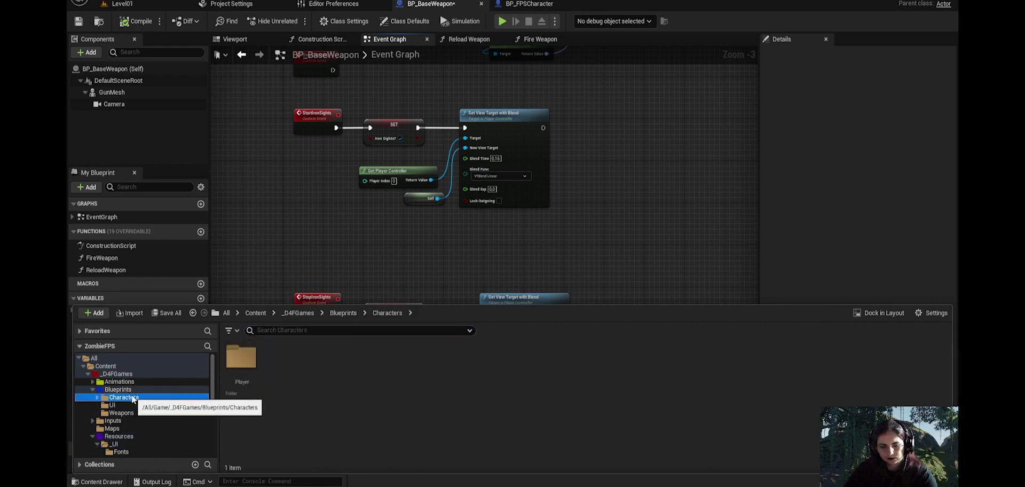
double_click(242, 357)
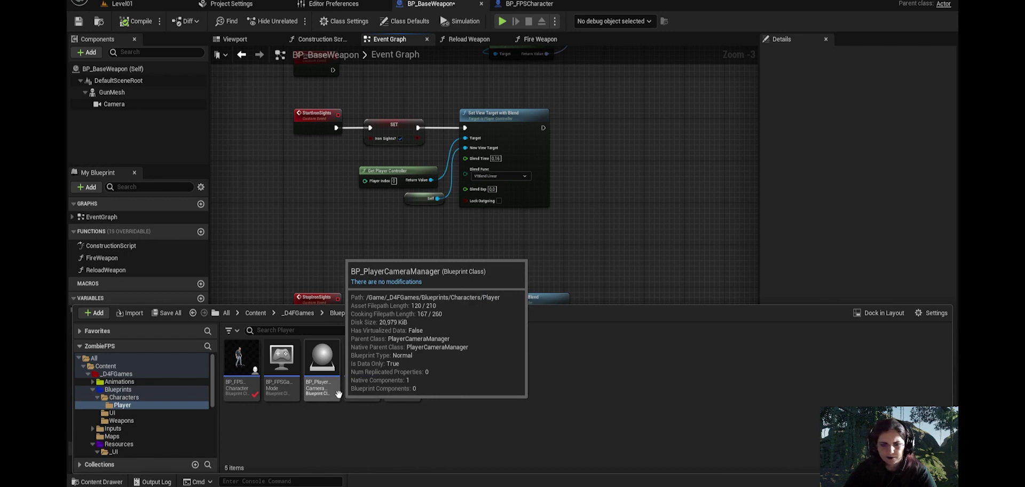
- Start a new Blueprint Class, search 'camera ma' and pick PlayerCameraManager, then cancel the picker
right_click(367, 428)
click(433, 145)
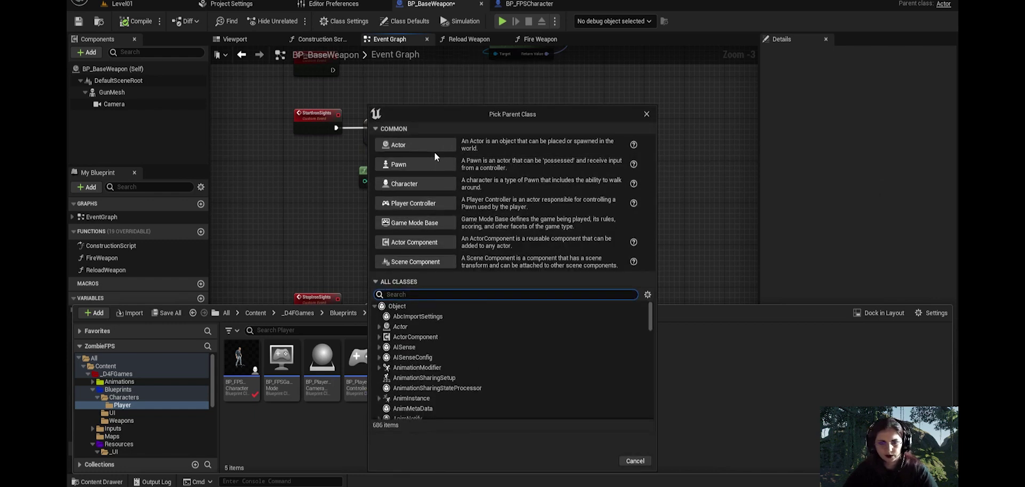
text(ca)
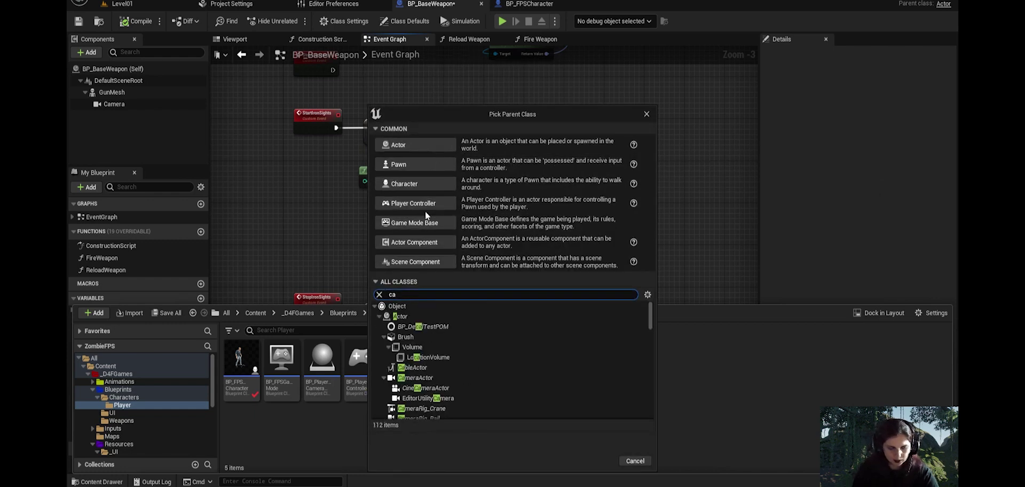
text(mera ma)
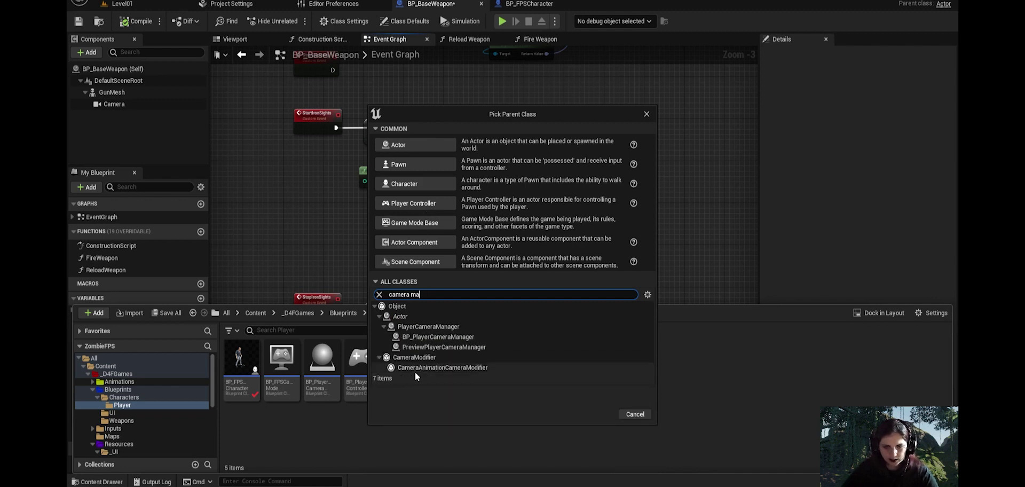
click(427, 326)
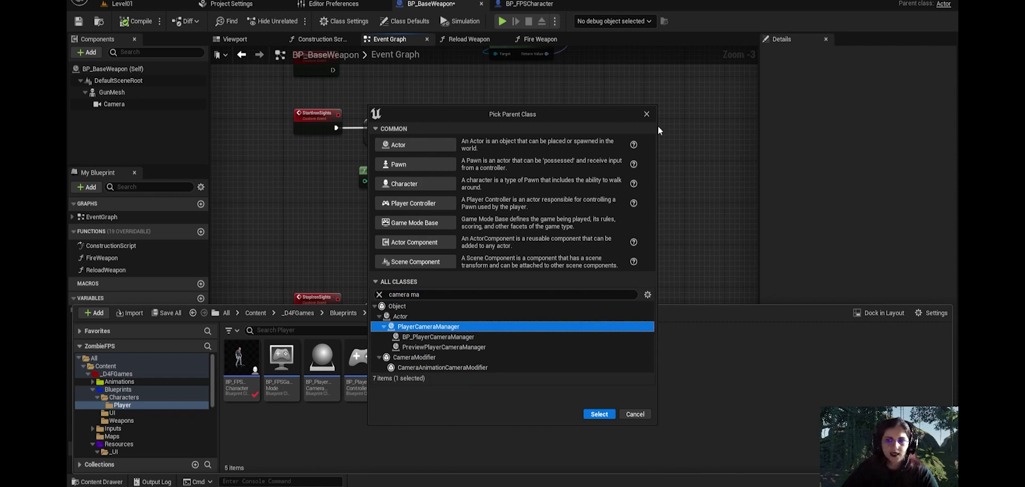
click(647, 114)
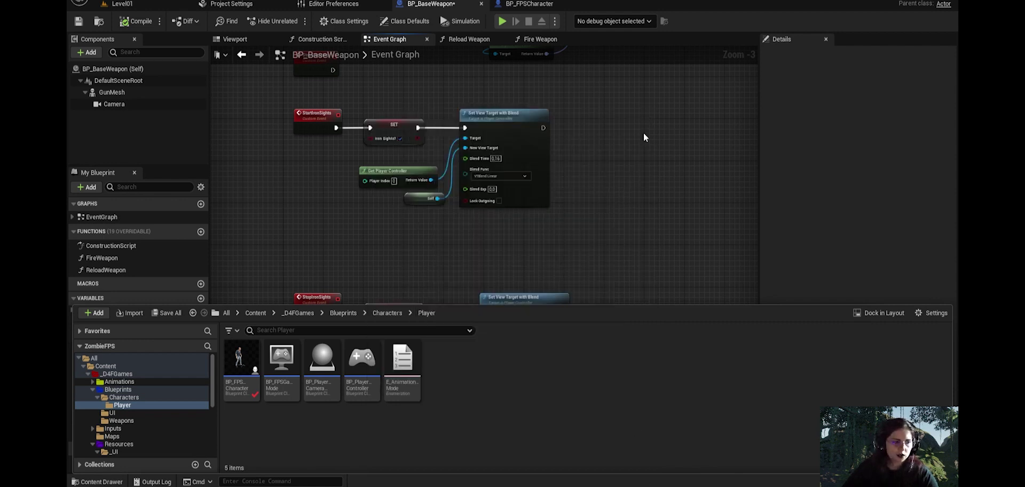
- Play Level01 with the rifle, look around in the viewport, then stop with Esc
click(162, 3)
click(272, 21)
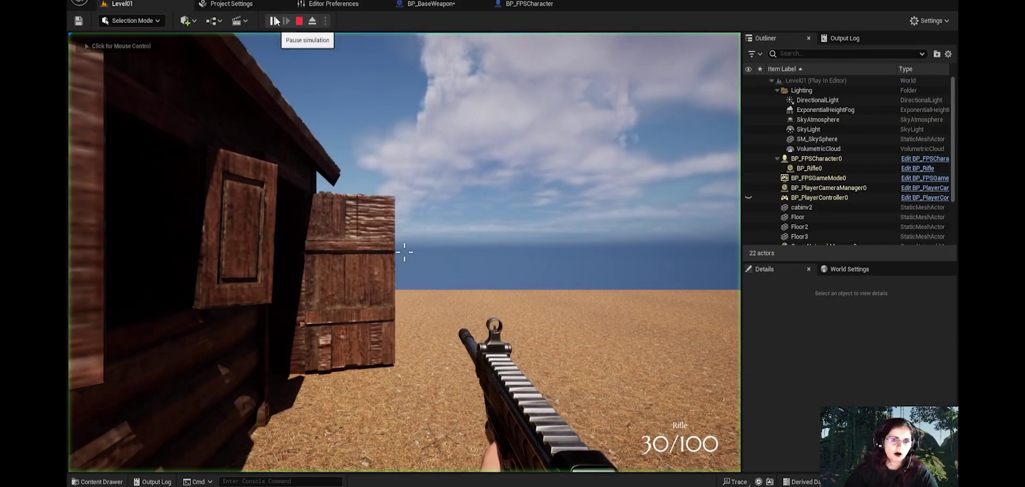
click(521, 150)
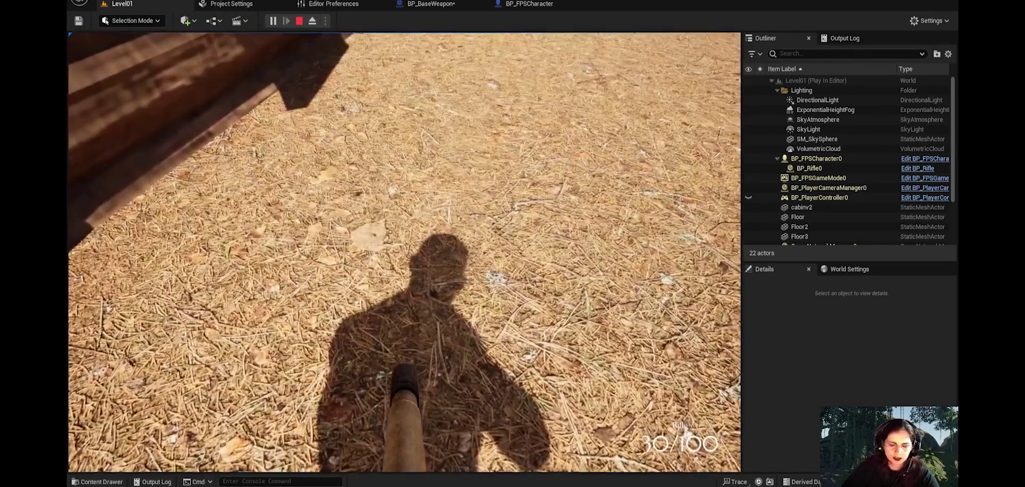
key(Escape)
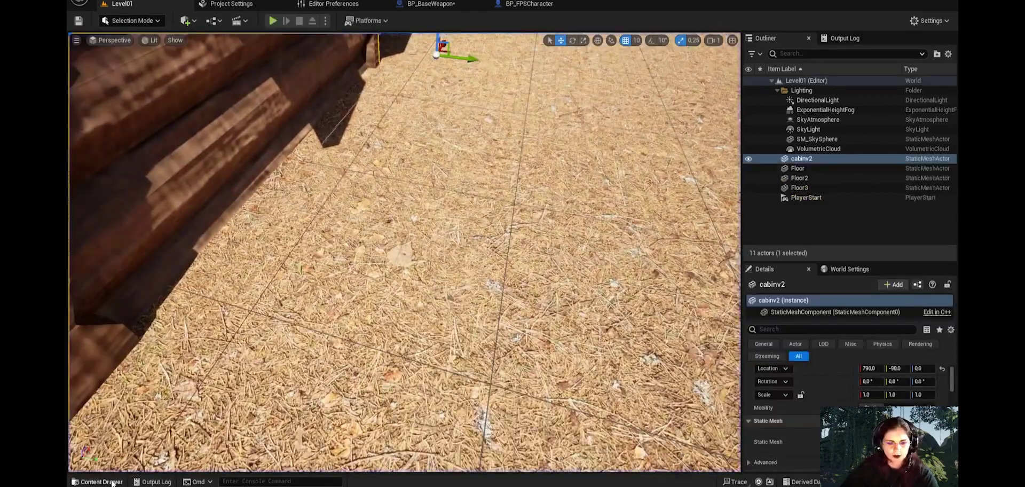
- Open BP_PlayerCameraManager in the full editor and scroll Details to its Player Camera Manager pitch limits
click(99, 481)
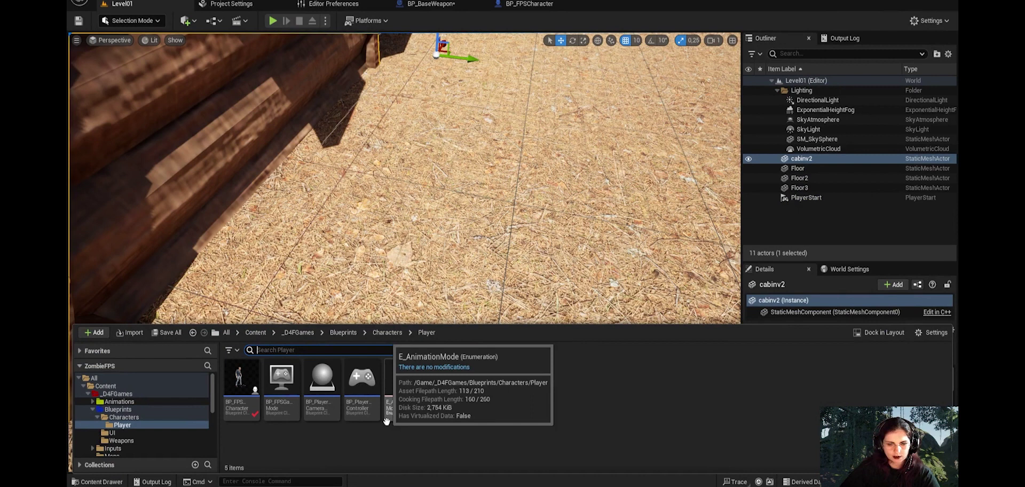
double_click(333, 403)
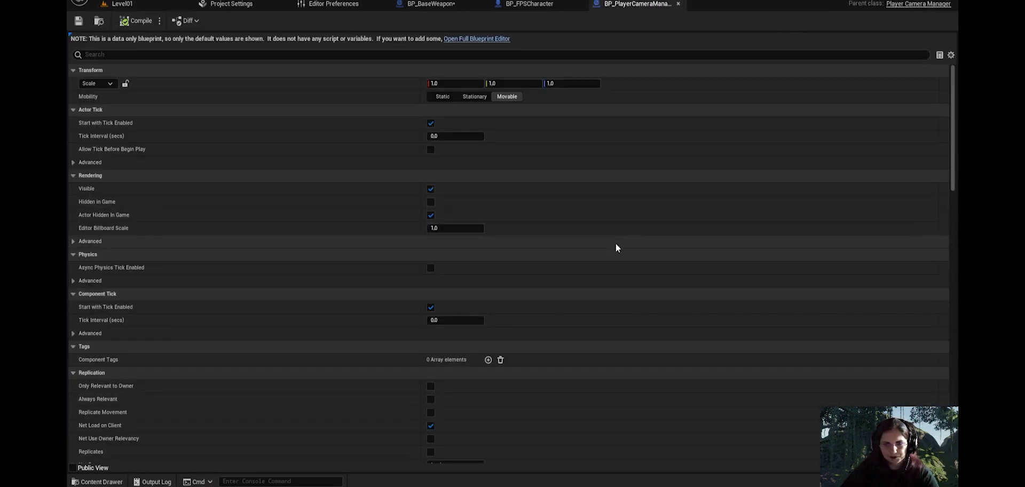
click(478, 37)
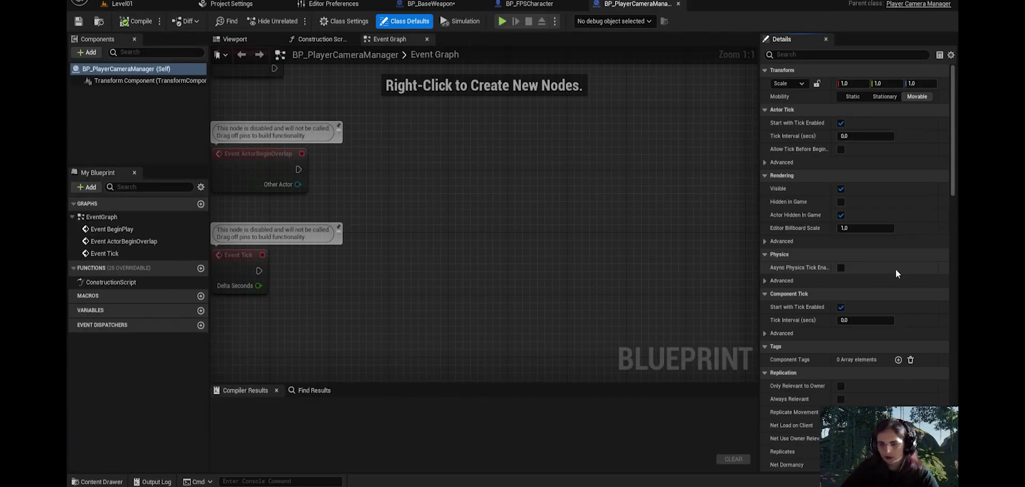
scroll(895, 267, down, 2)
scroll(895, 264, down, 5)
scroll(896, 264, down, 4)
scroll(891, 261, down, 2)
scroll(890, 260, down, 2)
scroll(889, 260, down, 2)
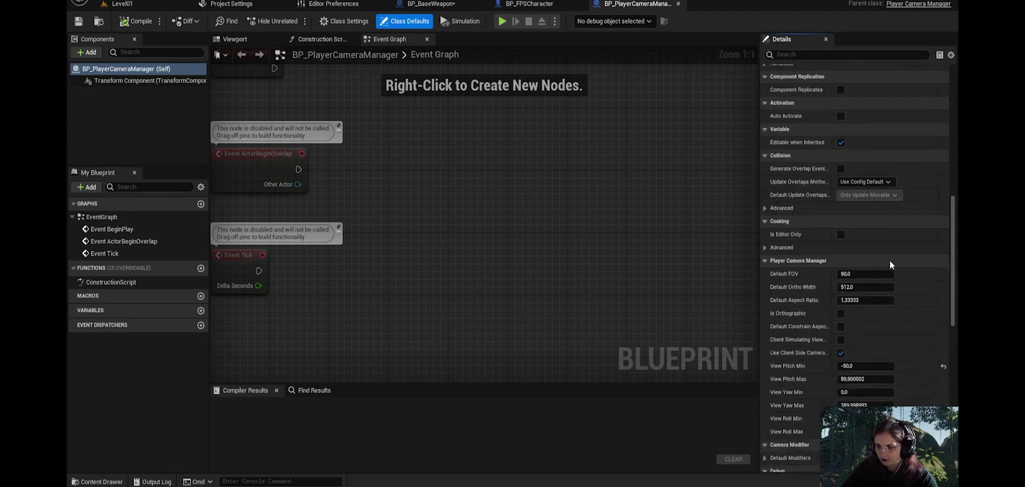
scroll(889, 261, down, 2)
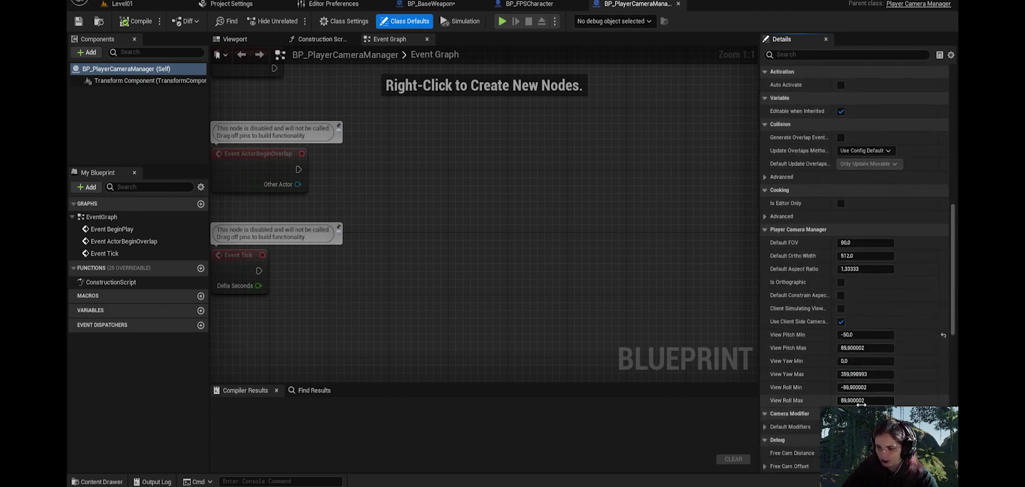
scroll(858, 404, down, 1)
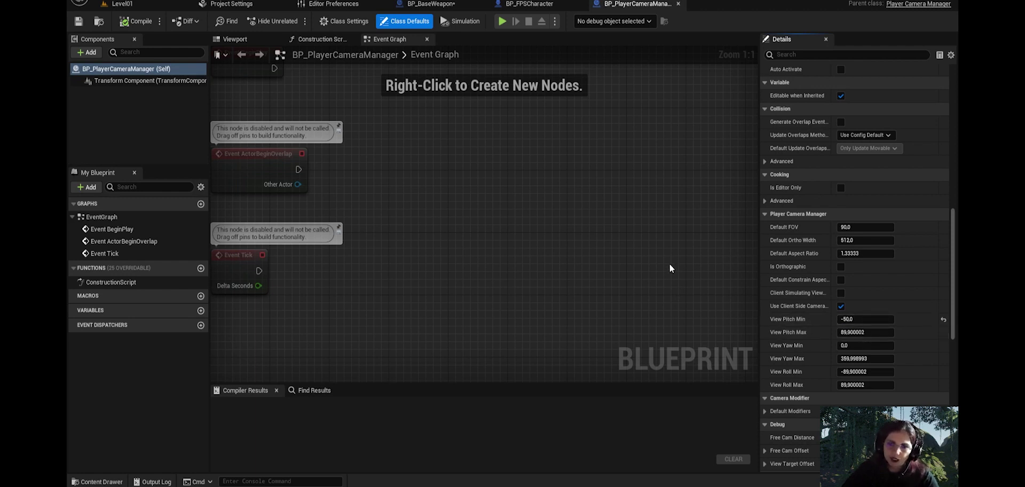
- Close the camera manager and open BP_PlayerController in the full Blueprint editor
click(678, 5)
click(97, 481)
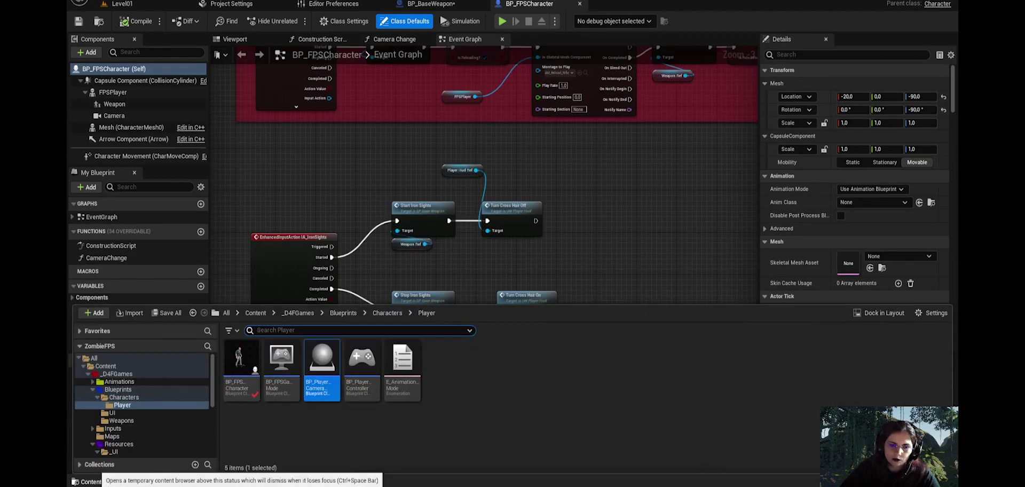
double_click(361, 368)
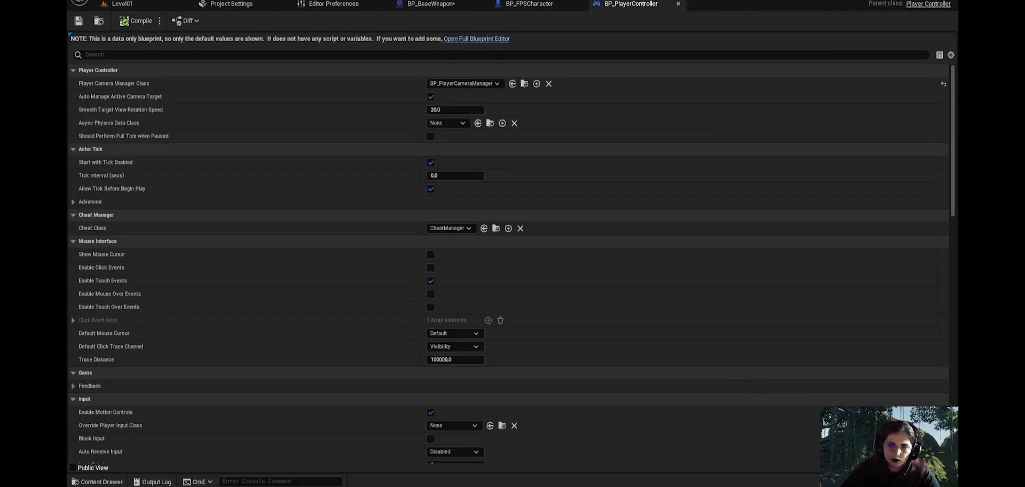
click(472, 40)
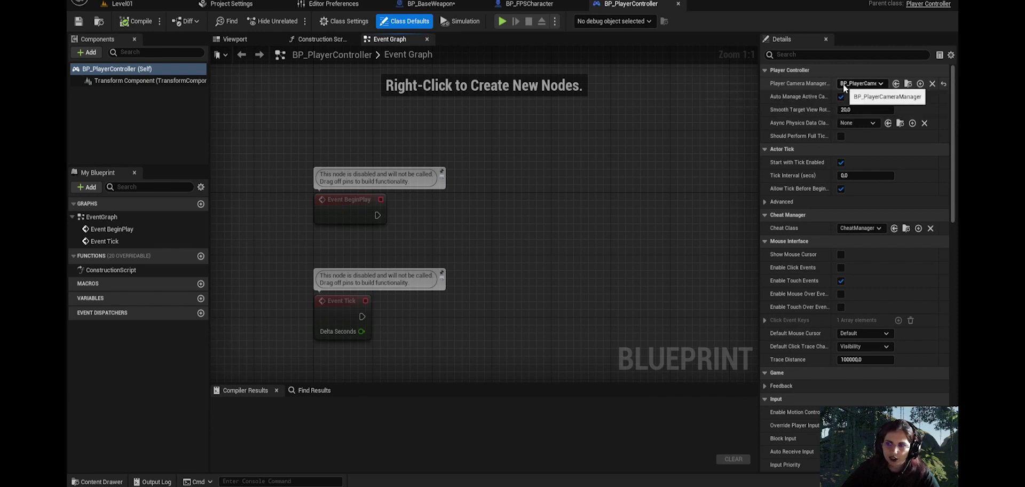
- Close BP_PlayerController and open BP_FPSGameMode from the Player folder
click(678, 4)
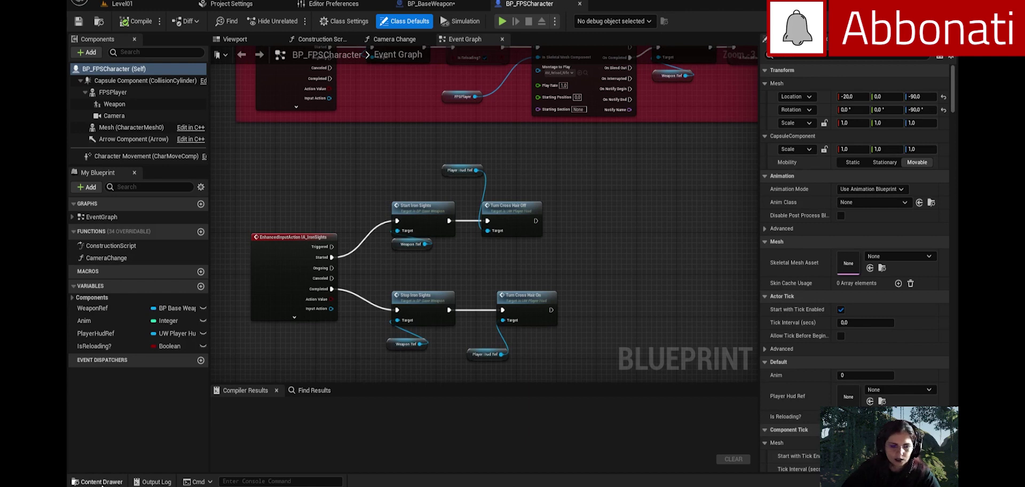
click(101, 481)
click(290, 392)
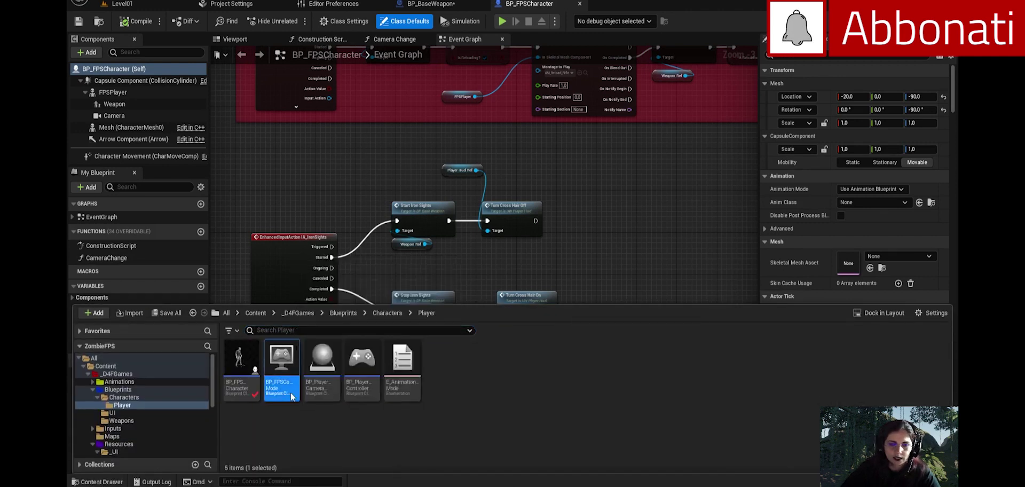
double_click(290, 392)
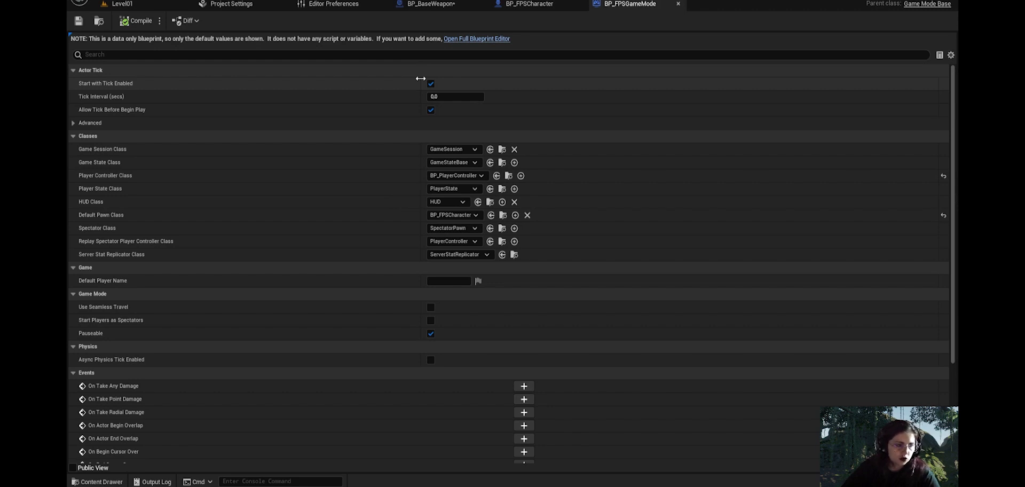
- Close BP_FPSGameMode and pan BP_FPSCharacter's graph past the Reload, iron sights and Handle Movement nodes
click(678, 4)
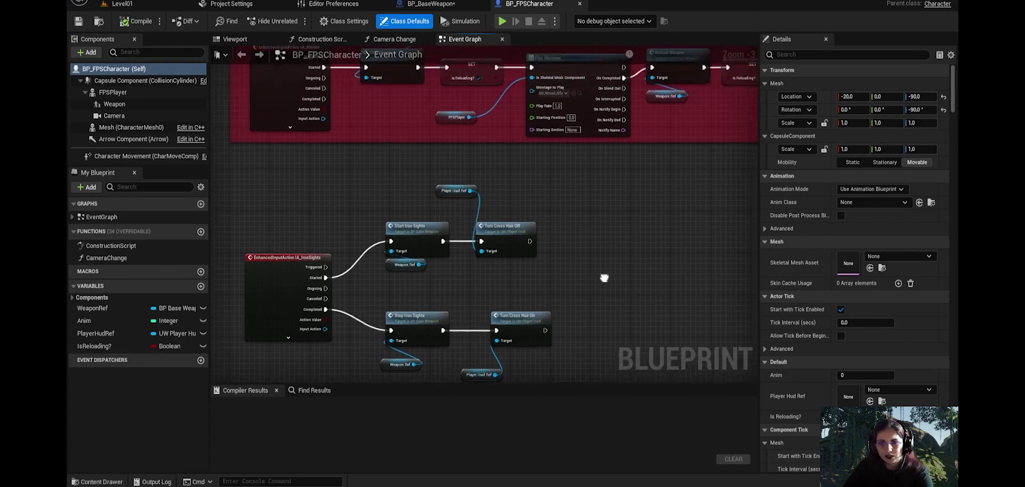
right_drag(619, 228, 588, 303)
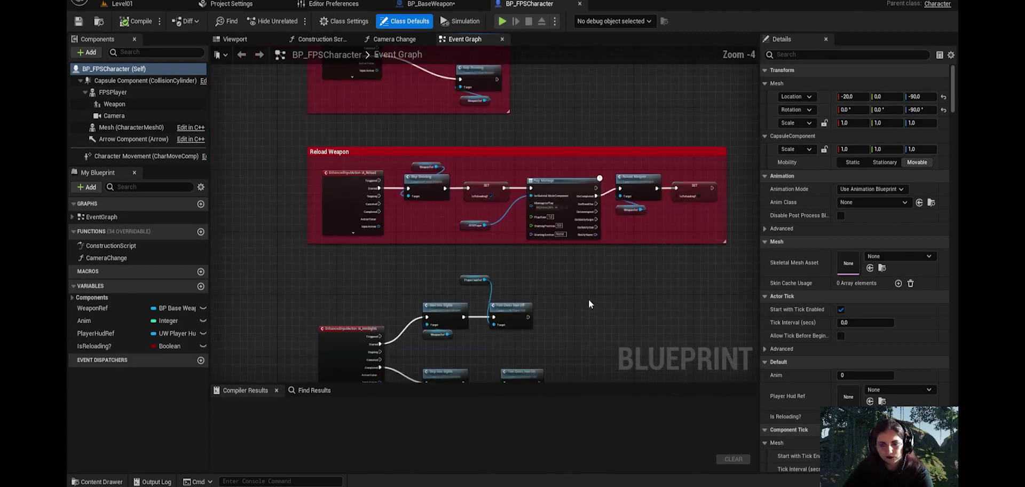
scroll(589, 299, down, 1)
mouse_move(552, 175)
right_down()
mouse_move(568, 271)
mouse_move(586, 235)
right_up()
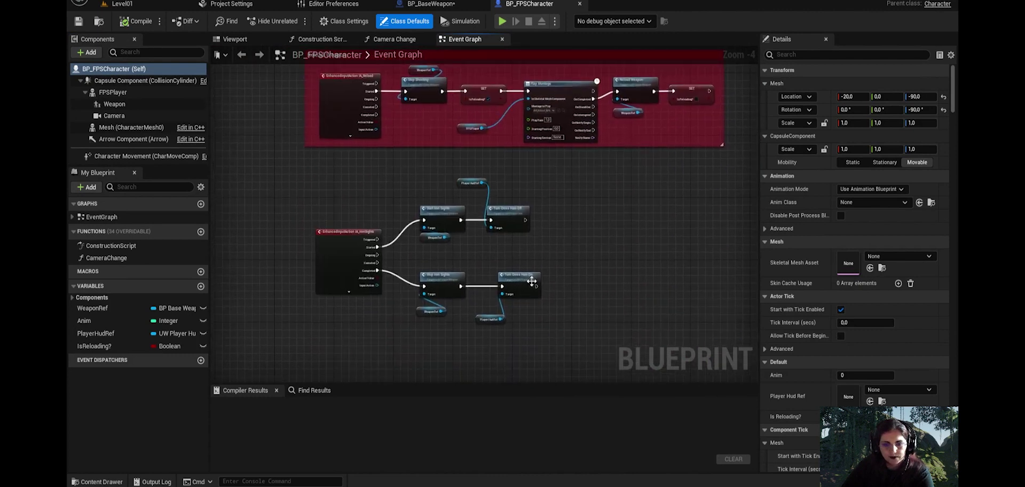
right_drag(531, 281, 460, 354)
right_drag(510, 176, 511, 264)
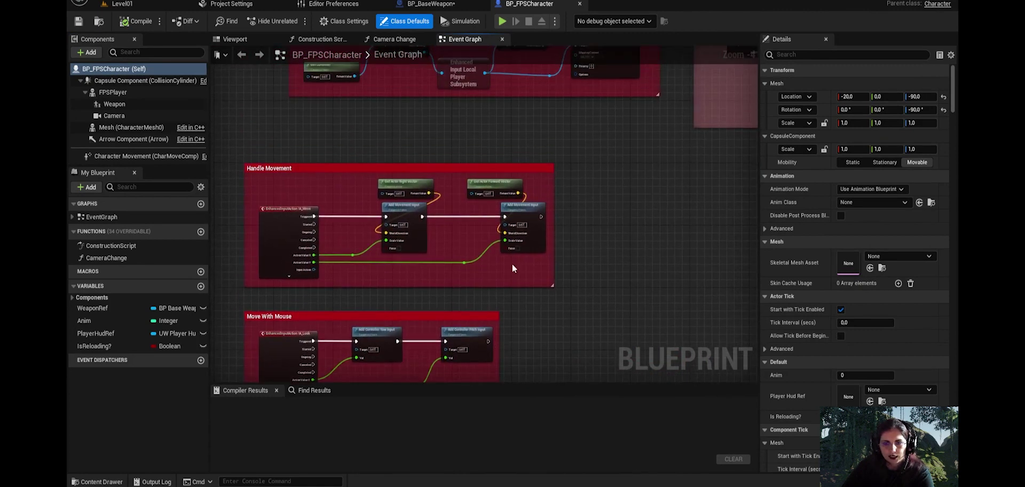
scroll(511, 264, down, 2)
scroll(488, 254, down, 2)
- Save BP_BaseWeapon and inspect its Event Tick, Branch, Set World Rotation and Get Control Rotation nodes
click(462, 7)
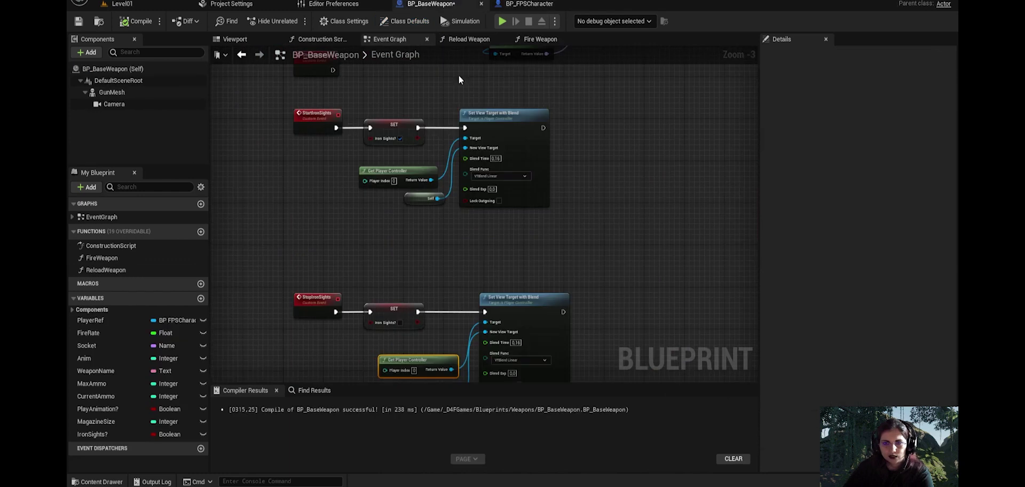
click(79, 21)
right_drag(574, 110, 633, 261)
right_drag(654, 193, 586, 199)
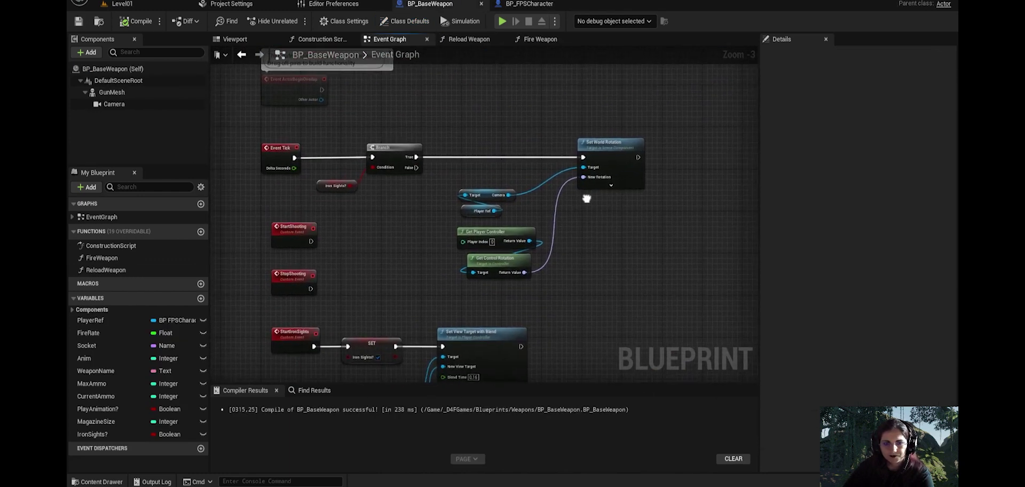
scroll(362, 199, up, 3)
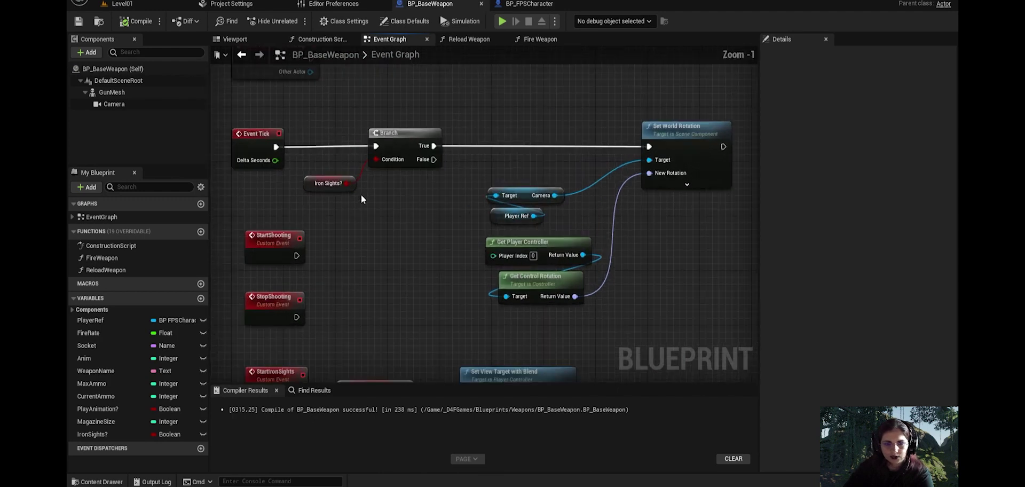
drag(400, 181, 319, 91)
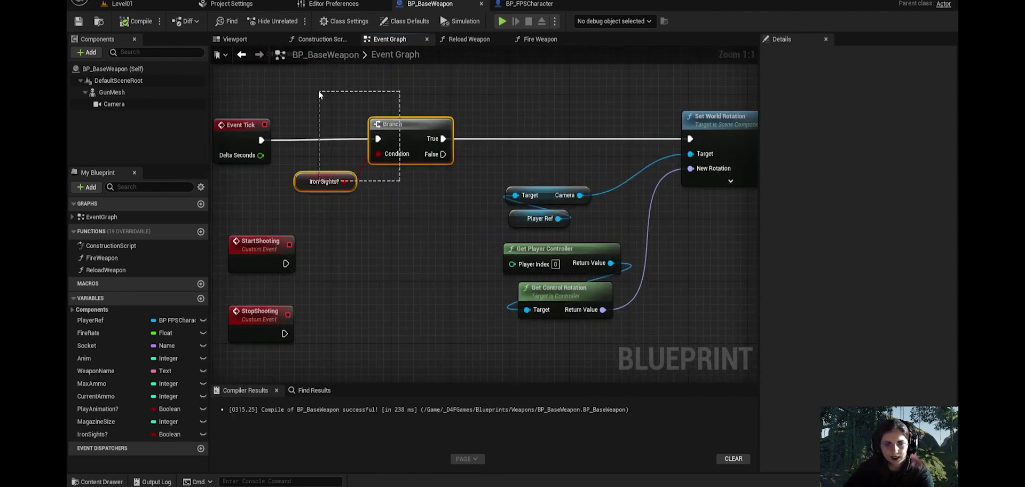
right_drag(398, 203, 322, 178)
click(321, 179)
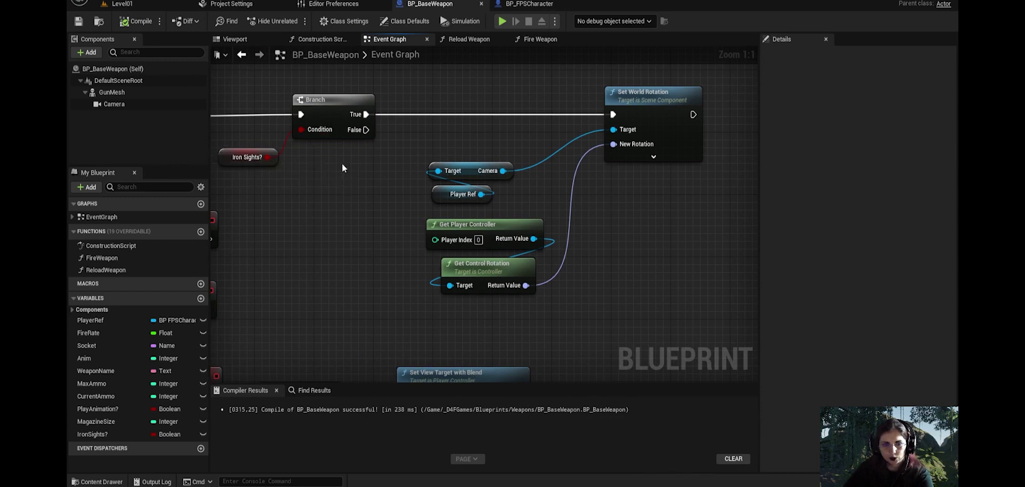
right_drag(343, 168, 222, 170)
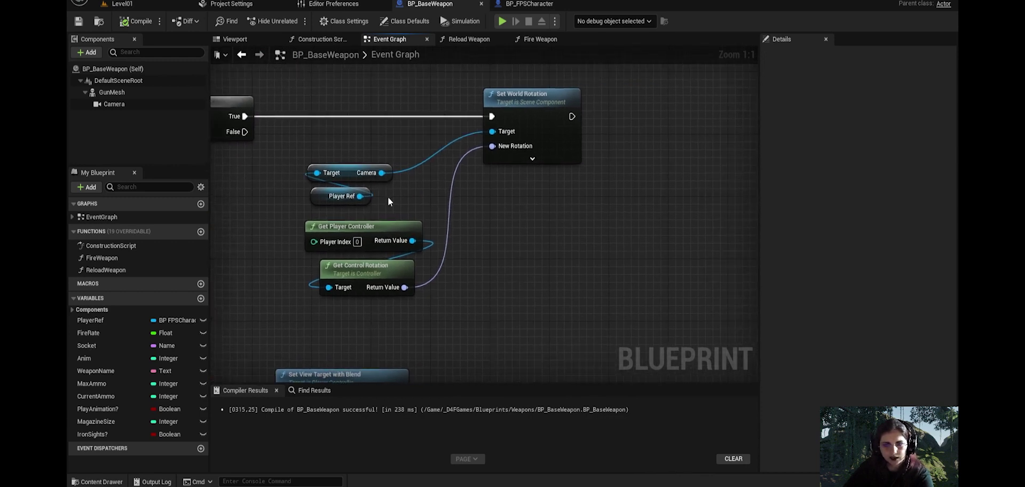
drag(363, 214, 382, 176)
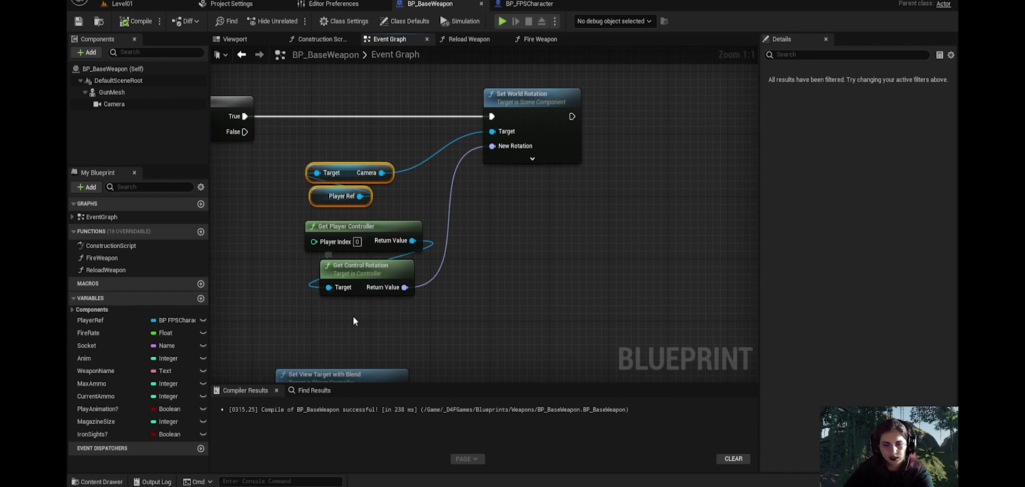
drag(465, 323, 313, 220)
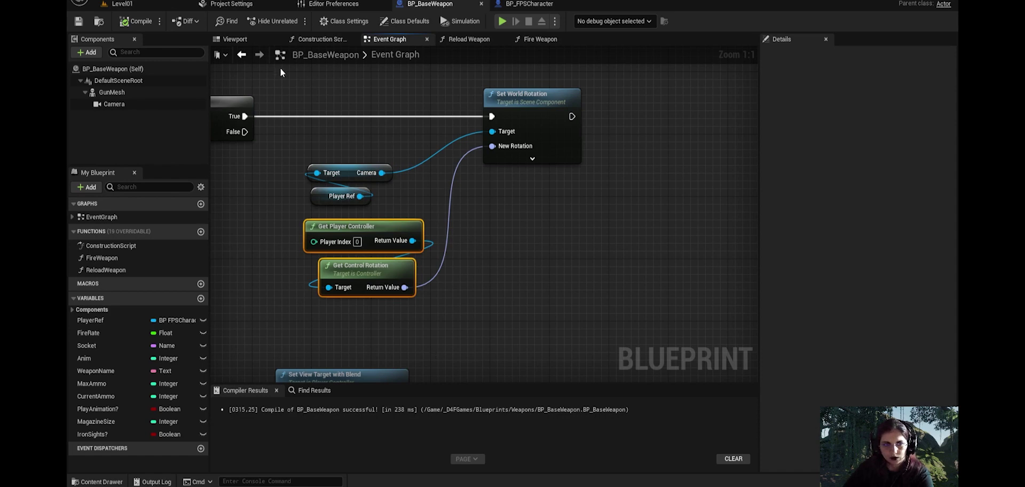
click(143, 4)
- Play-test Level01 with the rifle, walking toward the cabin, then stop the session
click(272, 21)
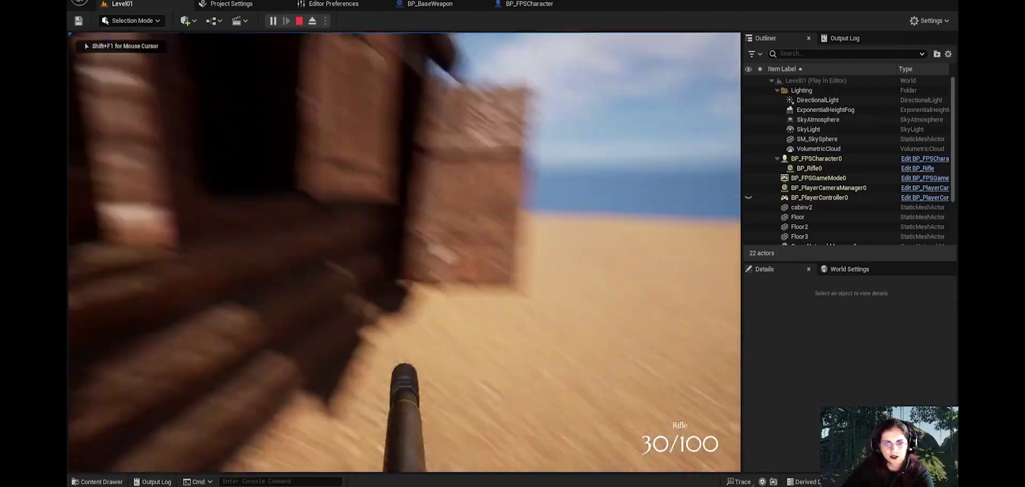
key(w)
key(w)
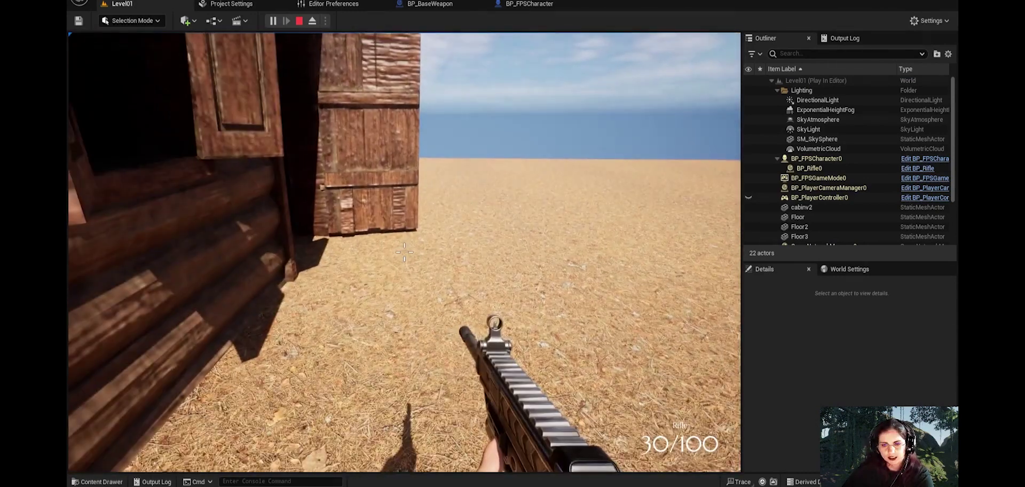
key(Escape)
- In BP_FPSCharacter, filter Details for 'Pitch' to check Use Controller Rotation Pitch, then clear the filter
click(512, 5)
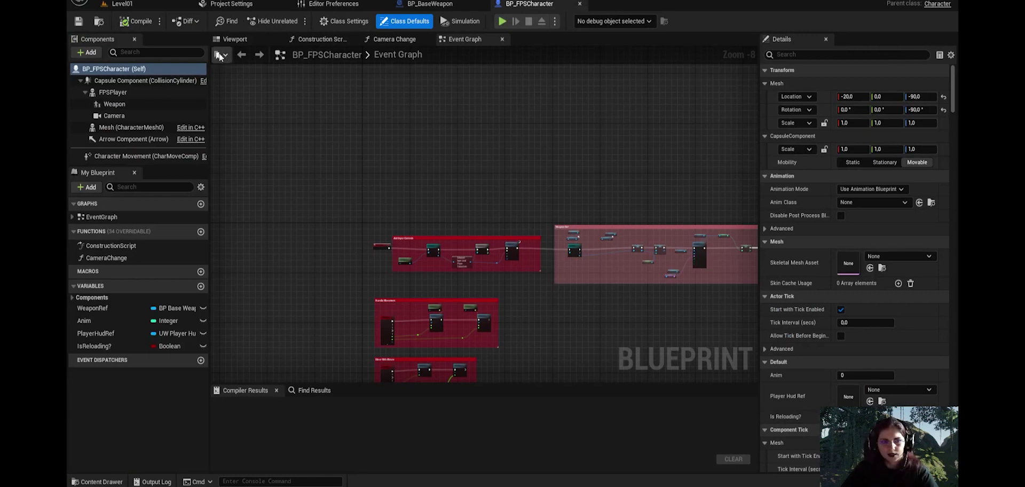
scroll(899, 377, down, 3)
scroll(886, 347, down, 3)
click(799, 54)
text(P)
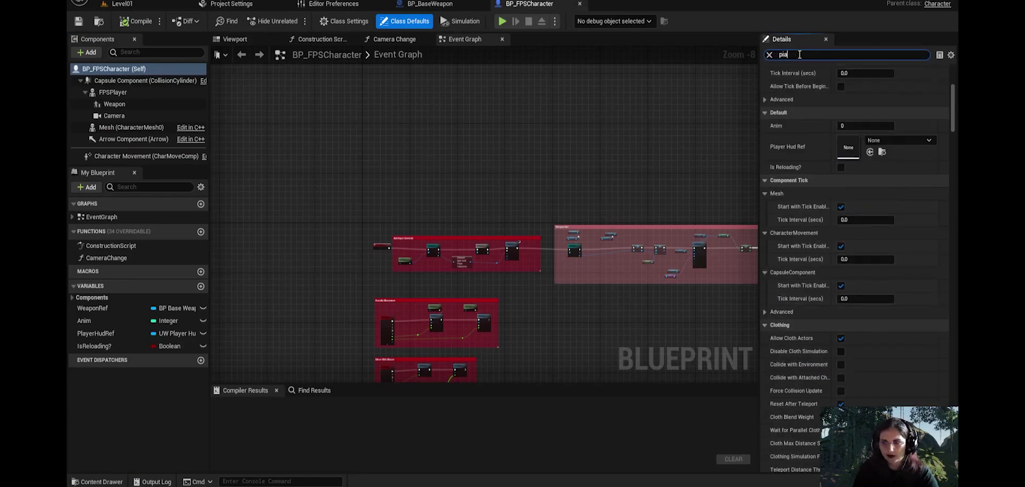
text(itch)
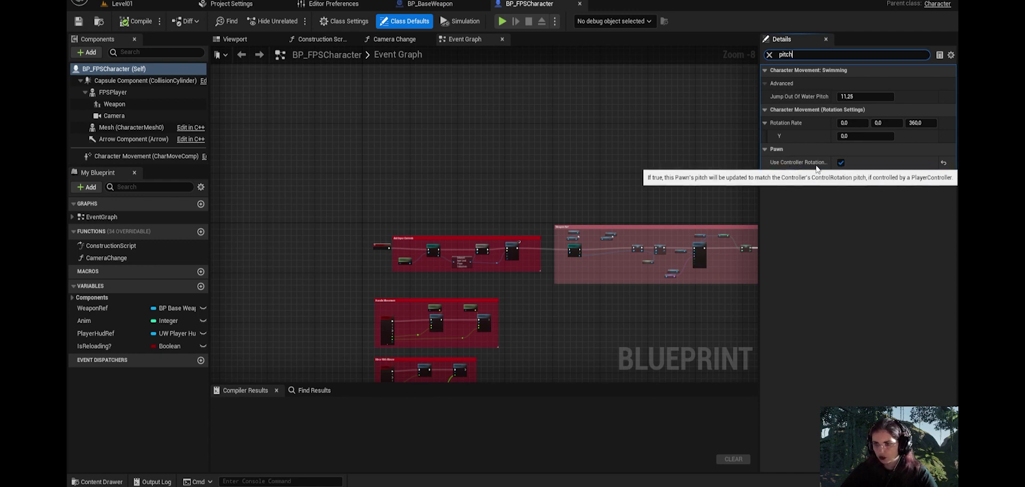
click(769, 55)
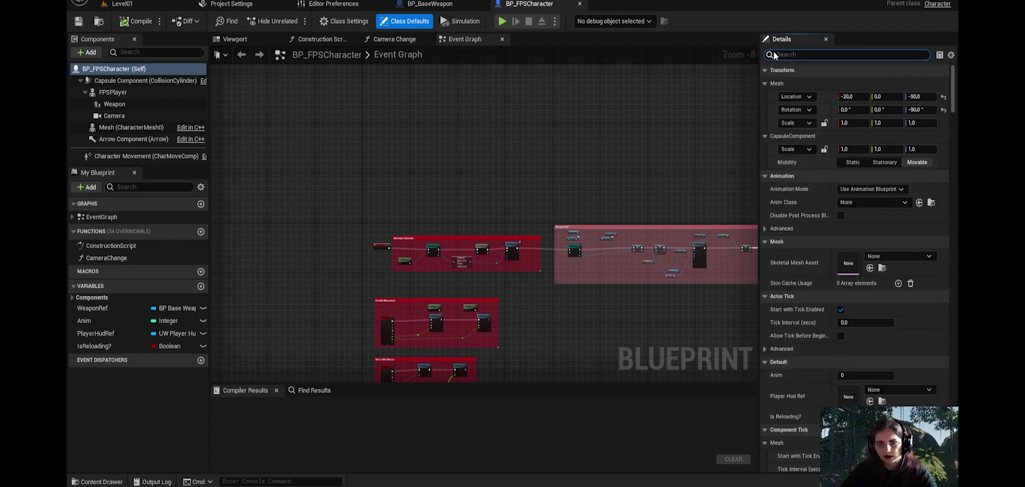
right_drag(541, 219, 495, 84)
right_drag(493, 297, 566, 108)
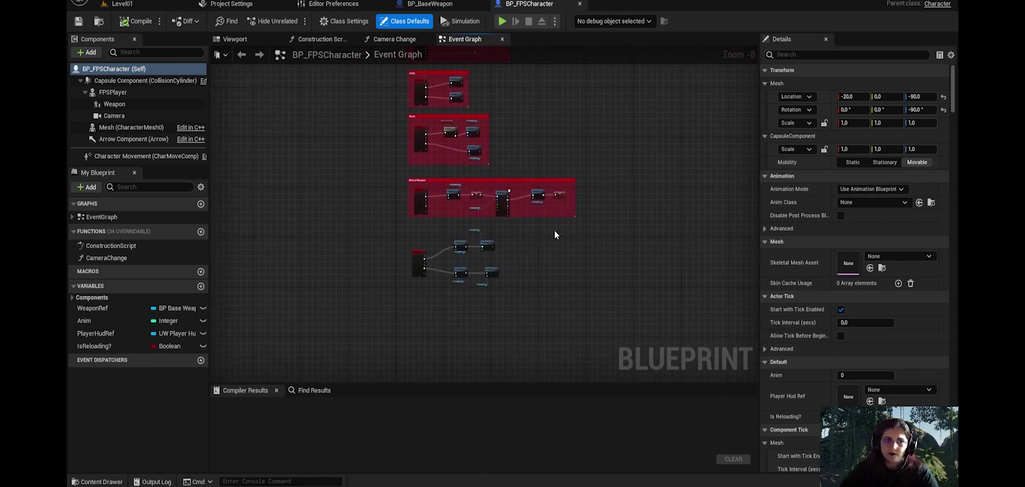
- Wrap the Iron Sights input nodes in a new comment titled Iron Sights
scroll(555, 251, up, 5)
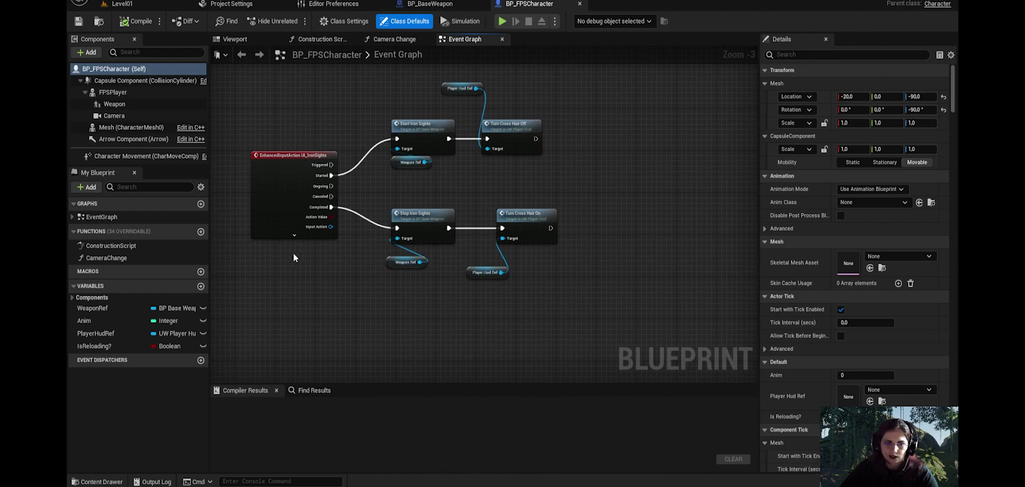
scroll(313, 248, down, 1)
right_drag(322, 274, 301, 316)
drag(491, 339, 232, 179)
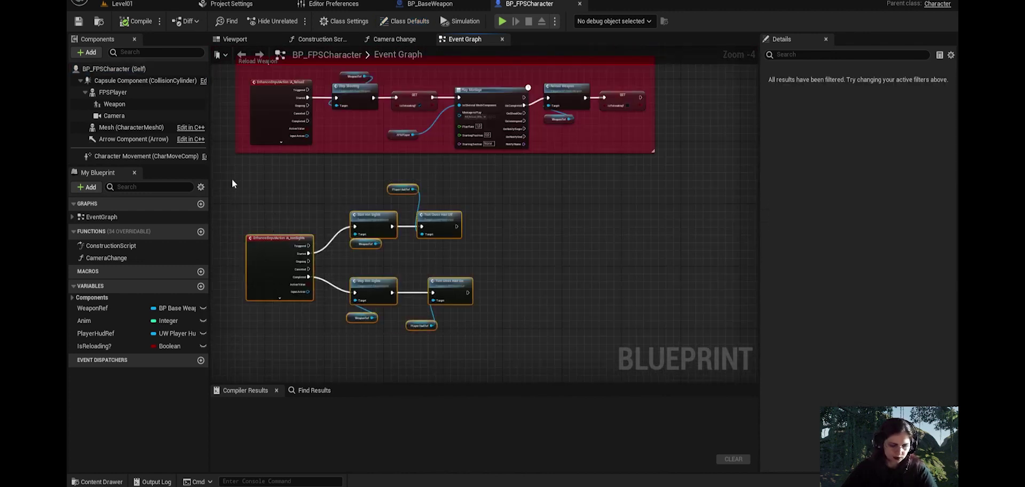
key(c)
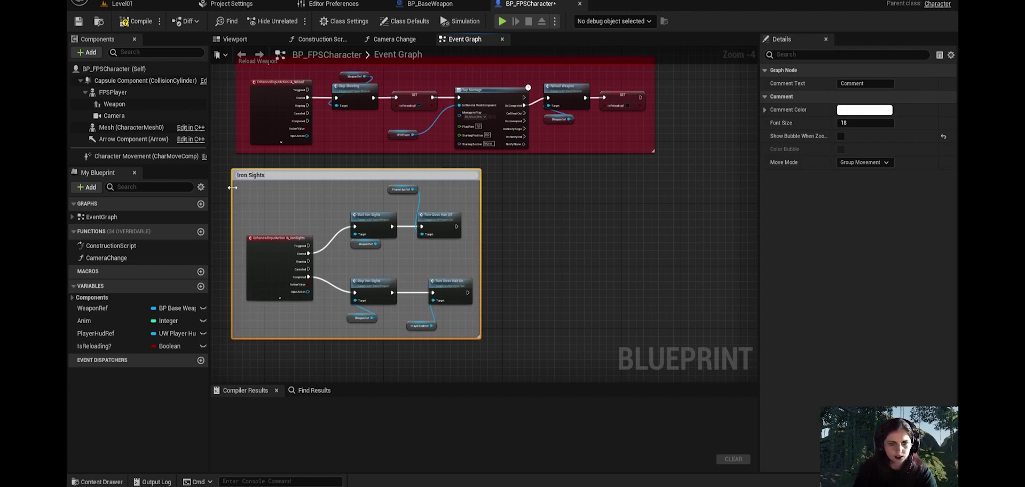
- Copy Reload Weapon's red comment colour and paste it onto the Iron Sights comment
click(565, 288)
right_drag(563, 268, 596, 399)
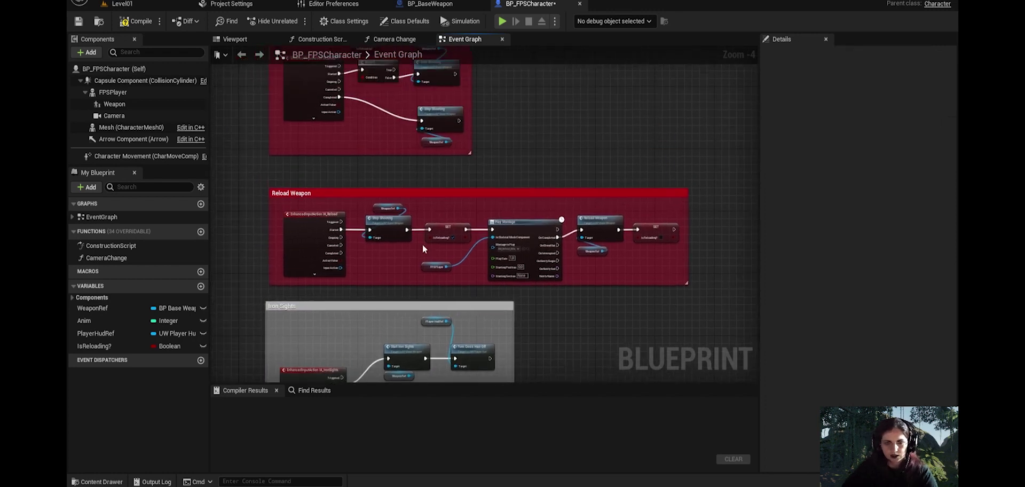
click(312, 193)
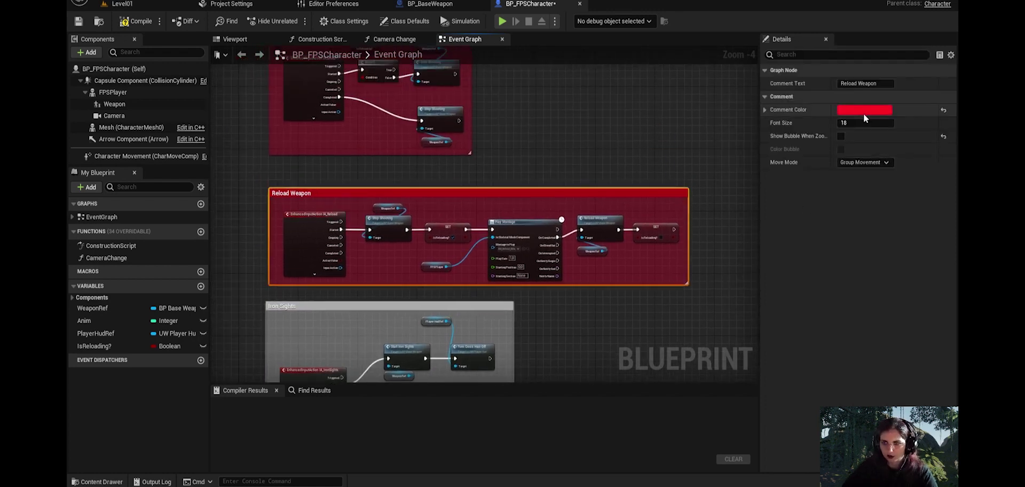
right_click(863, 112)
click(890, 159)
right_drag(585, 312, 547, 205)
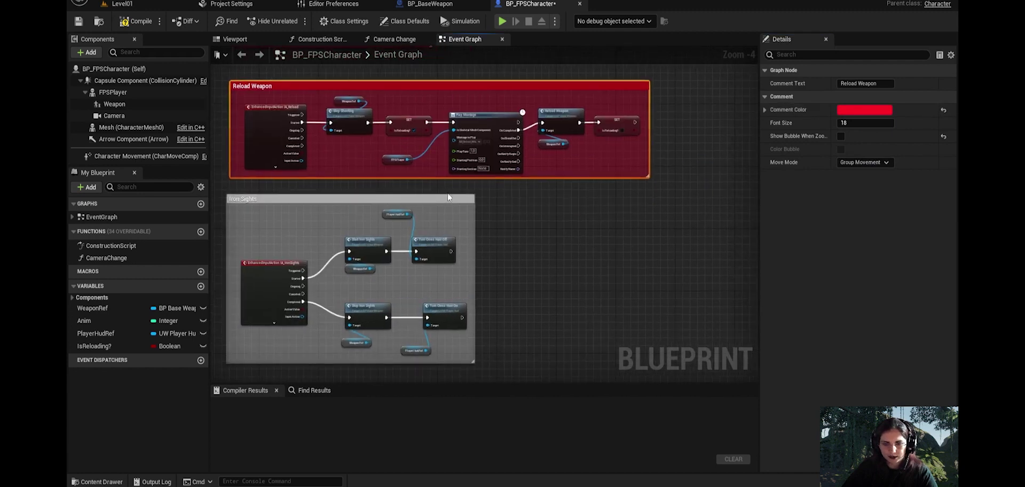
click(448, 198)
right_click(864, 110)
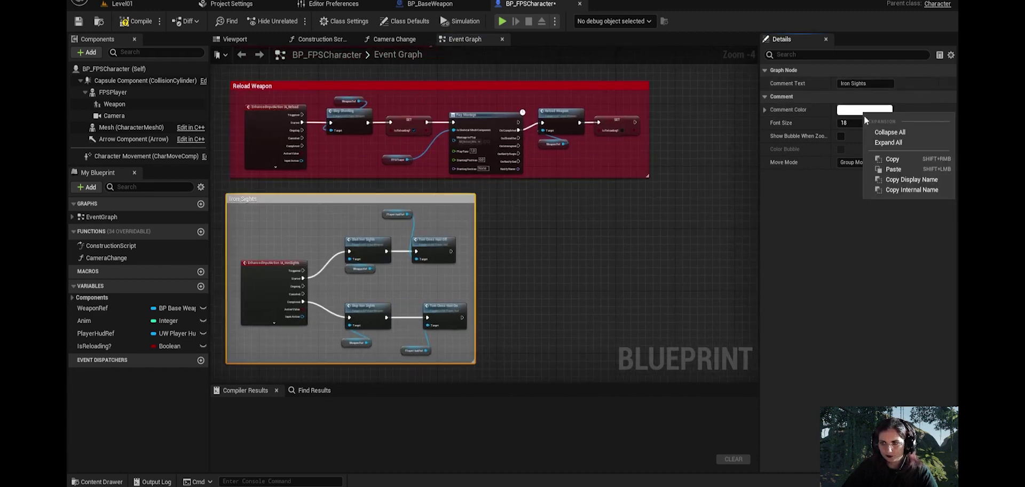
click(890, 170)
right_drag(579, 290, 635, 237)
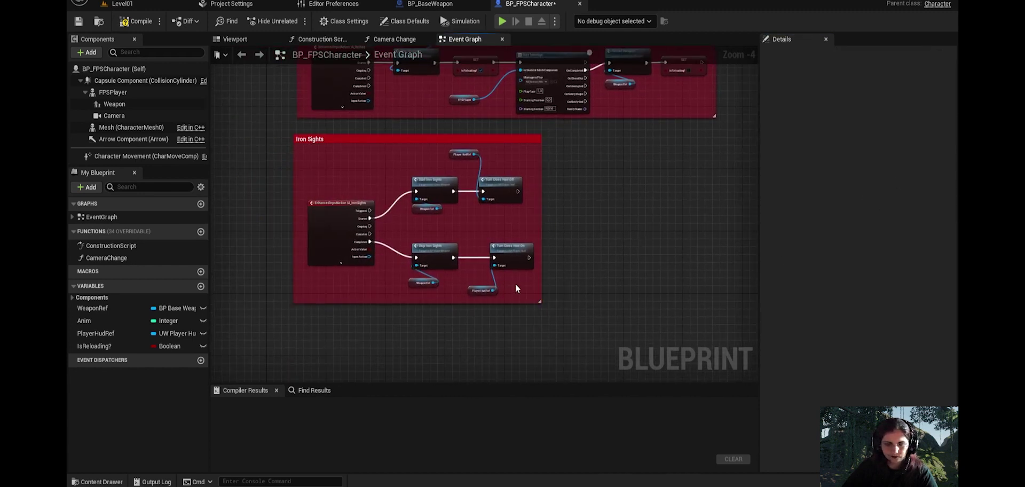
scroll(515, 284, up, 1)
click(104, 482)
scroll(119, 414, down, 5)
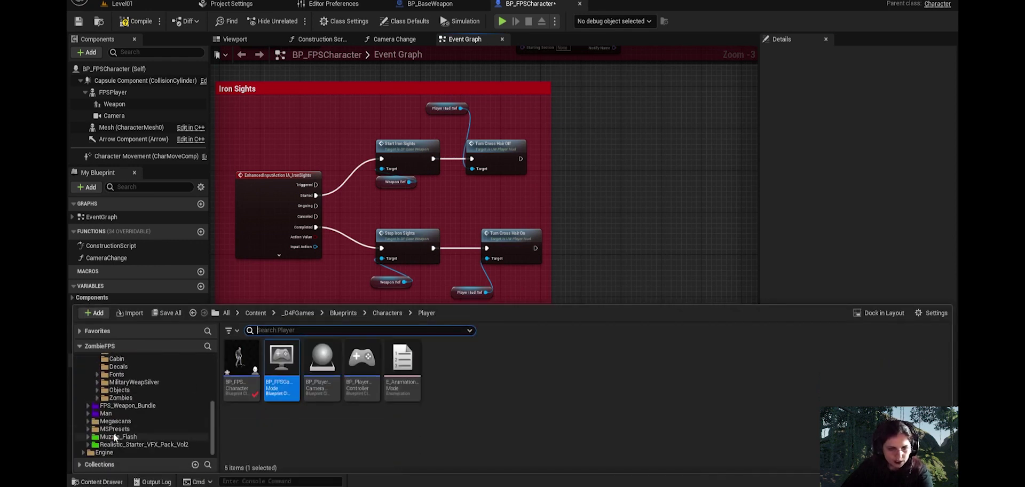
scroll(119, 414, up, 5)
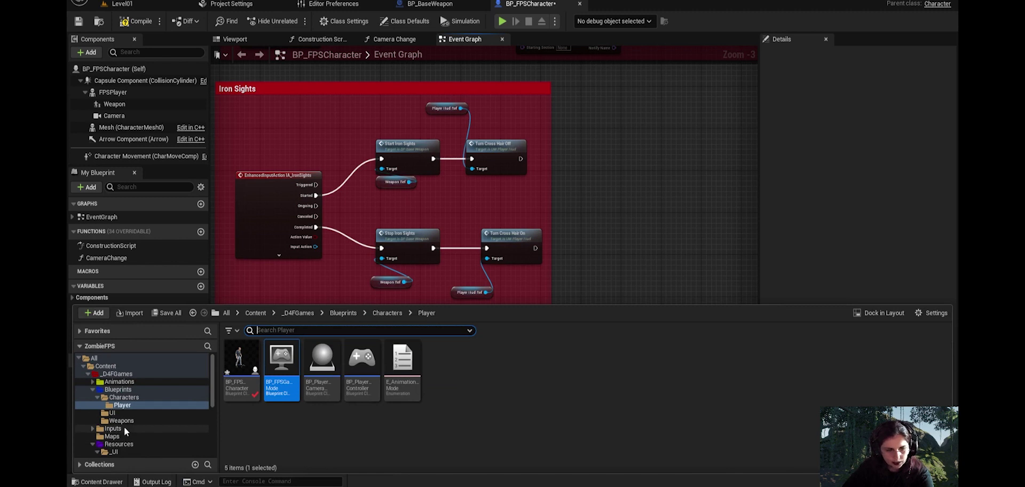
click(124, 428)
double_click(237, 365)
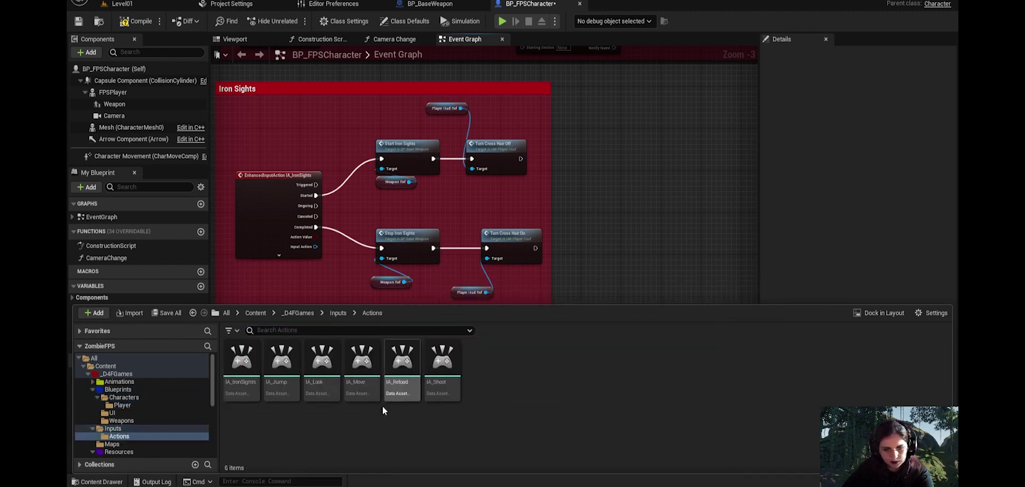
double_click(238, 390)
drag(162, 113, 657, 7)
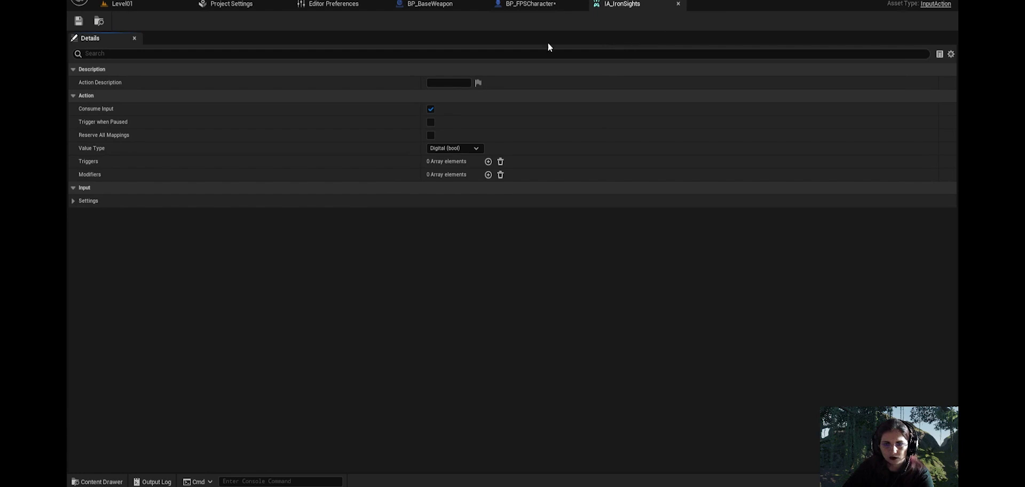
click(678, 4)
click(97, 482)
click(115, 428)
double_click(290, 363)
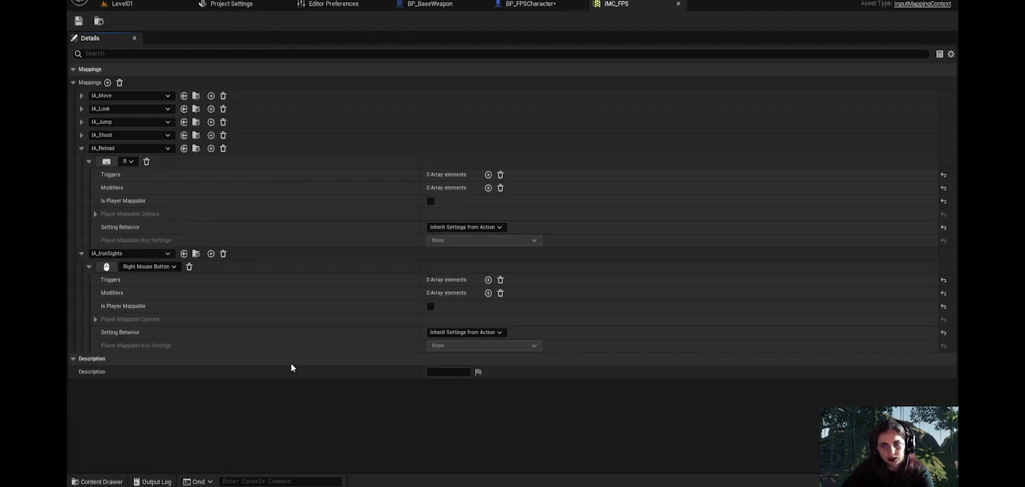
click(82, 148)
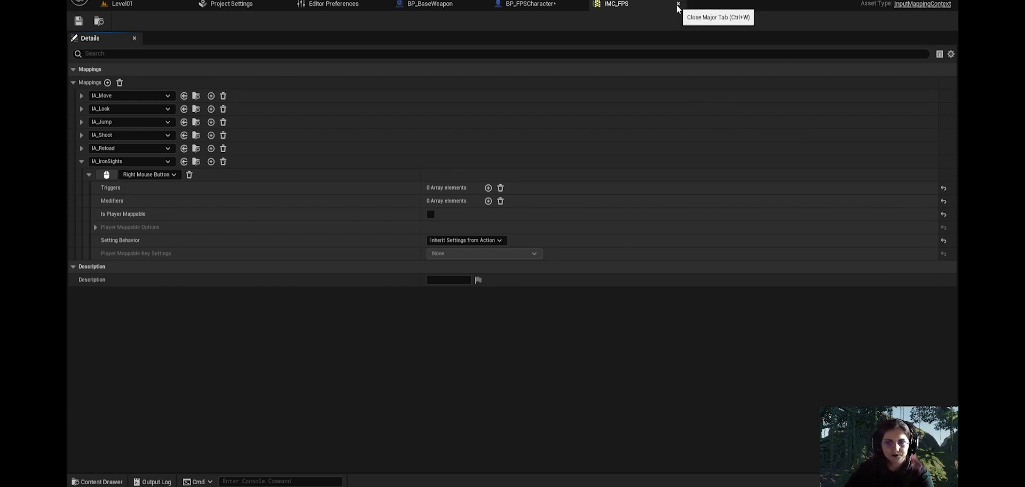
click(677, 4)
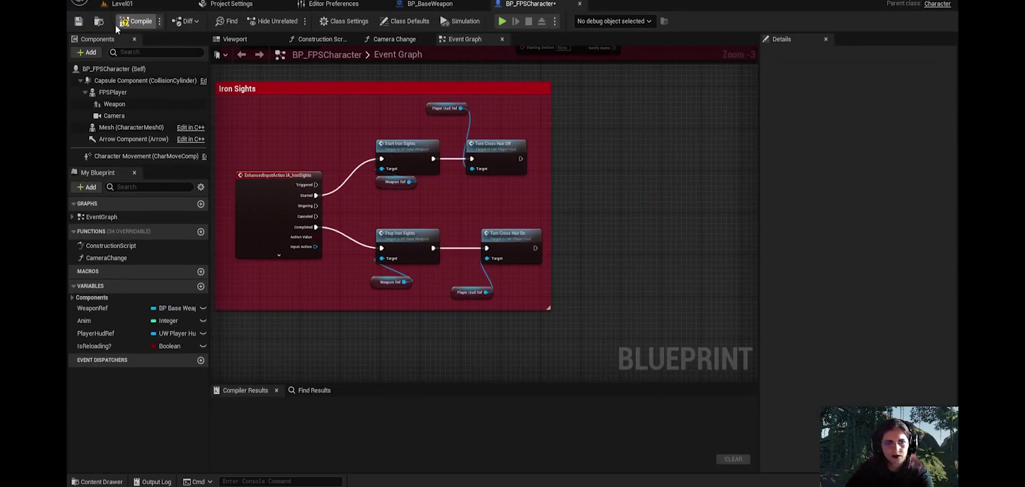
click(136, 21)
click(79, 20)
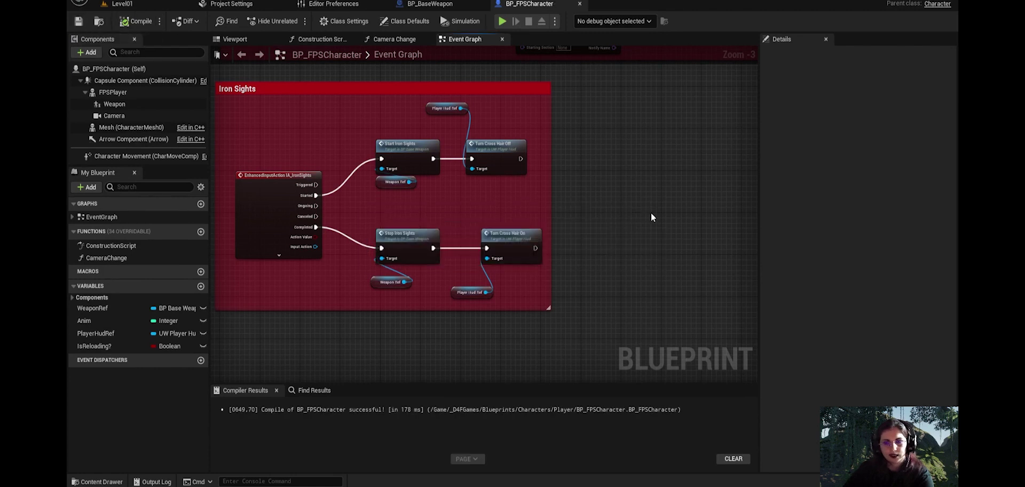
right_drag(652, 217, 755, 262)
scroll(646, 279, up, 2)
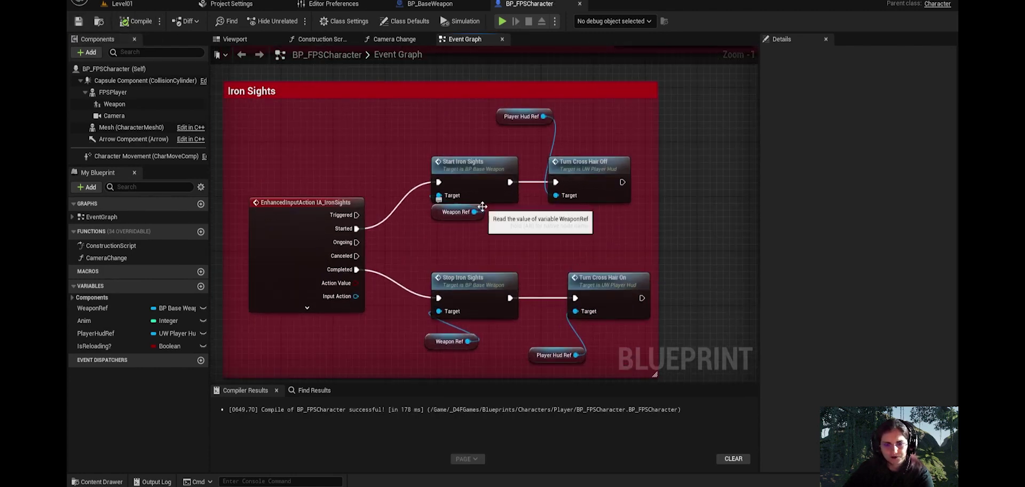
right_drag(470, 244, 419, 239)
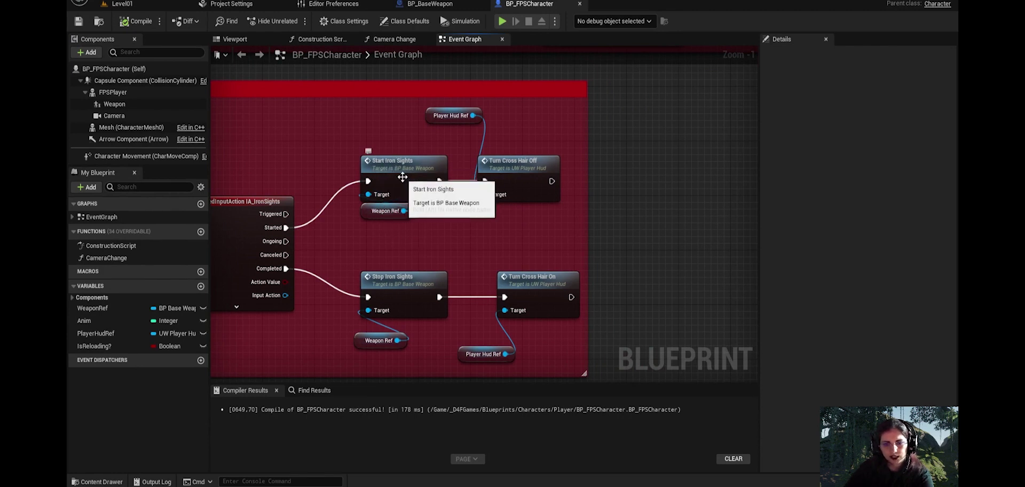
right_drag(635, 224, 609, 206)
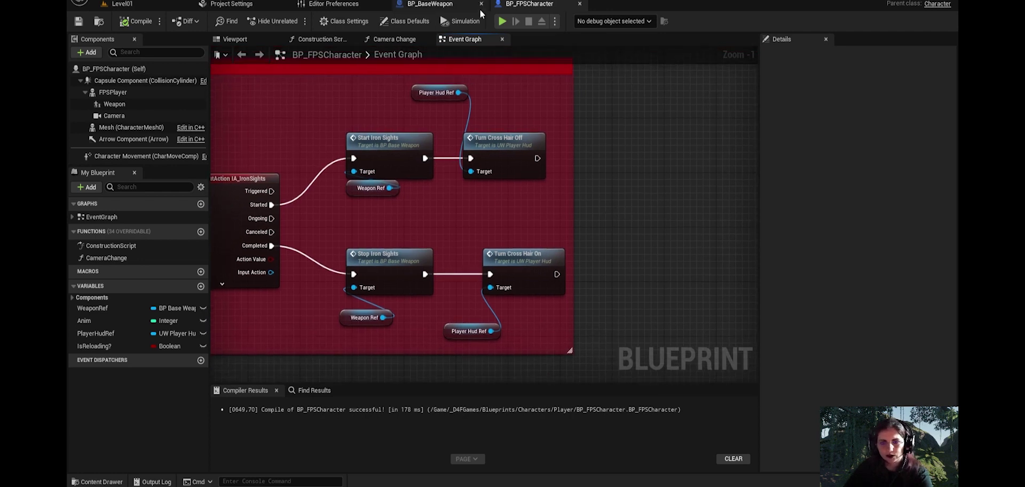
click(460, 6)
scroll(406, 324, down, 6)
scroll(407, 324, up, 5)
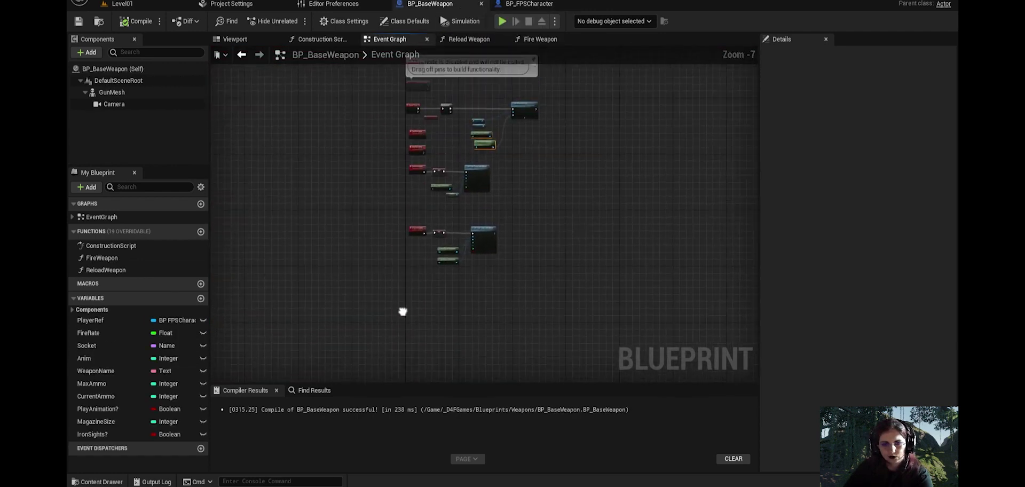
right_drag(439, 310, 306, 284)
right_drag(439, 205, 395, 388)
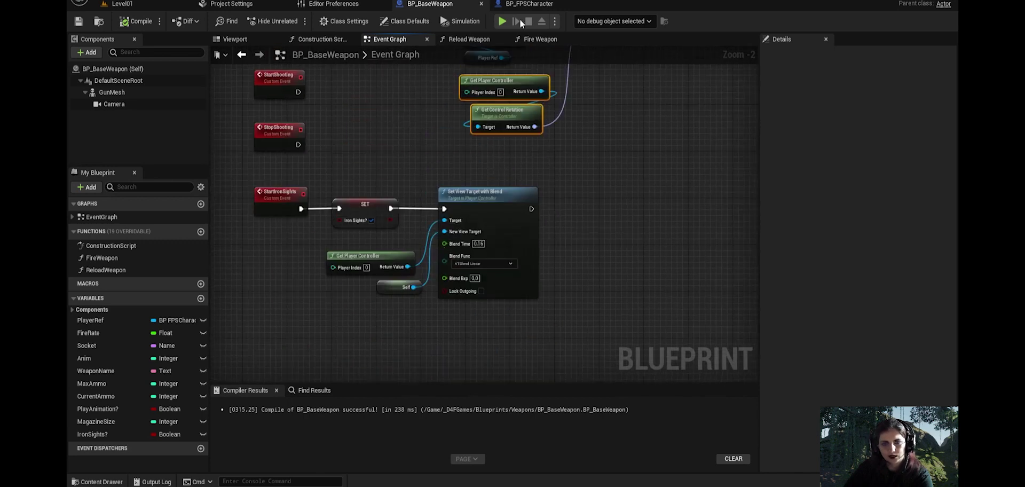
click(524, 5)
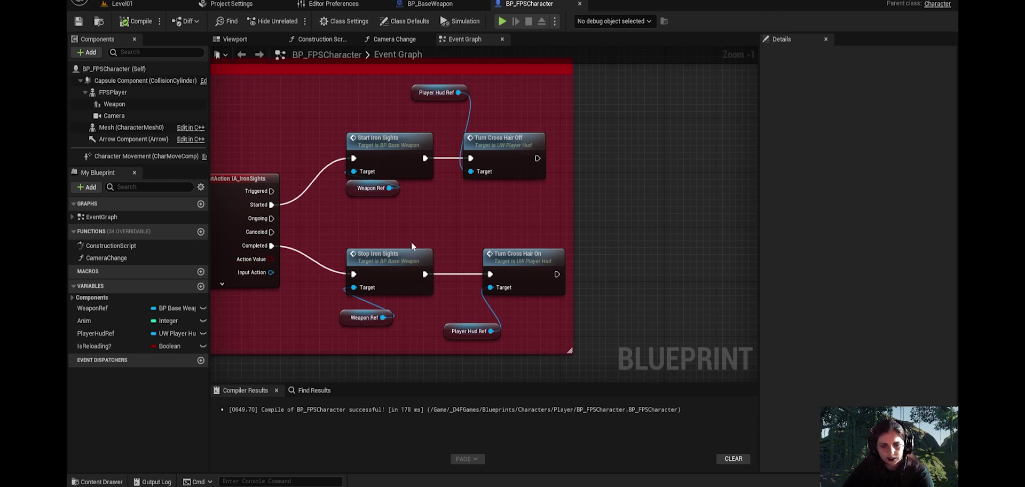
right_drag(360, 354, 394, 317)
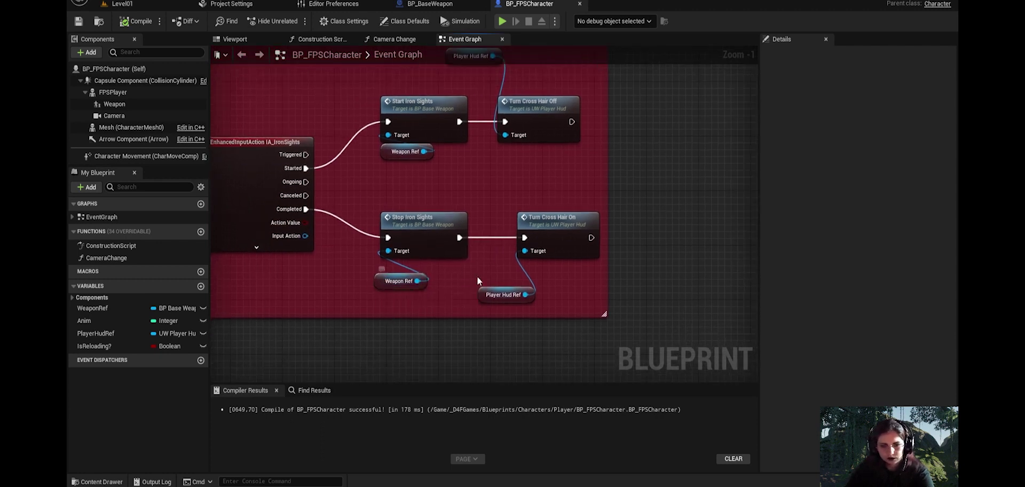
right_drag(476, 308, 380, 319)
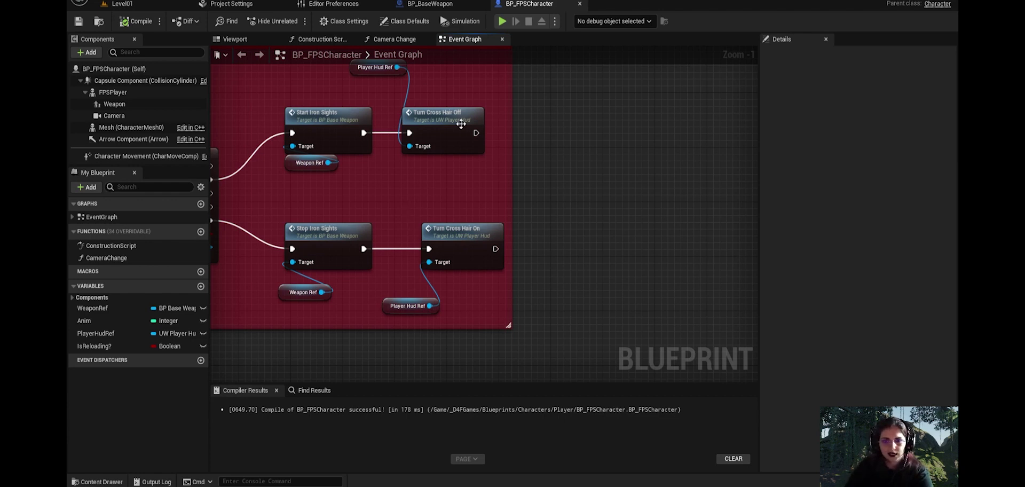
scroll(457, 123, down, 5)
right_drag(450, 320, 491, 188)
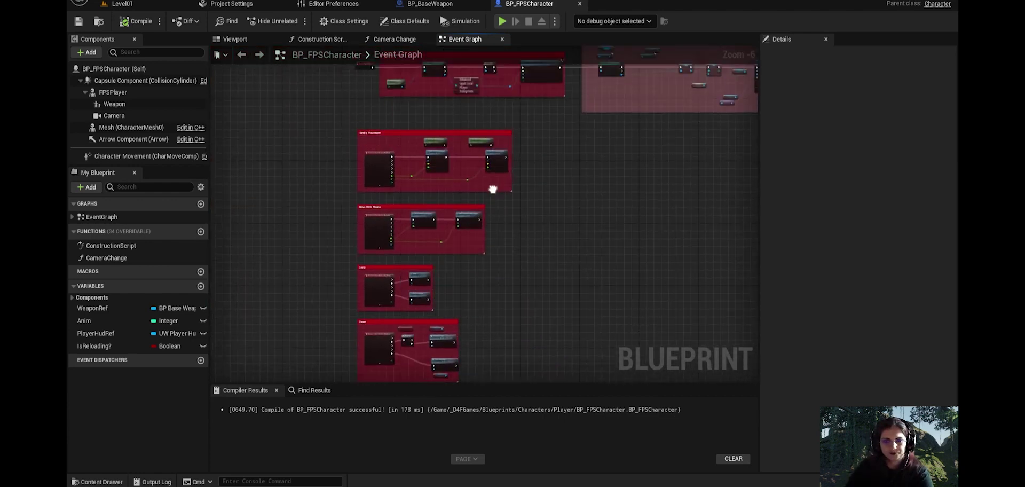
scroll(452, 347, up, 1)
right_drag(453, 348, 549, 234)
scroll(549, 229, up, 2)
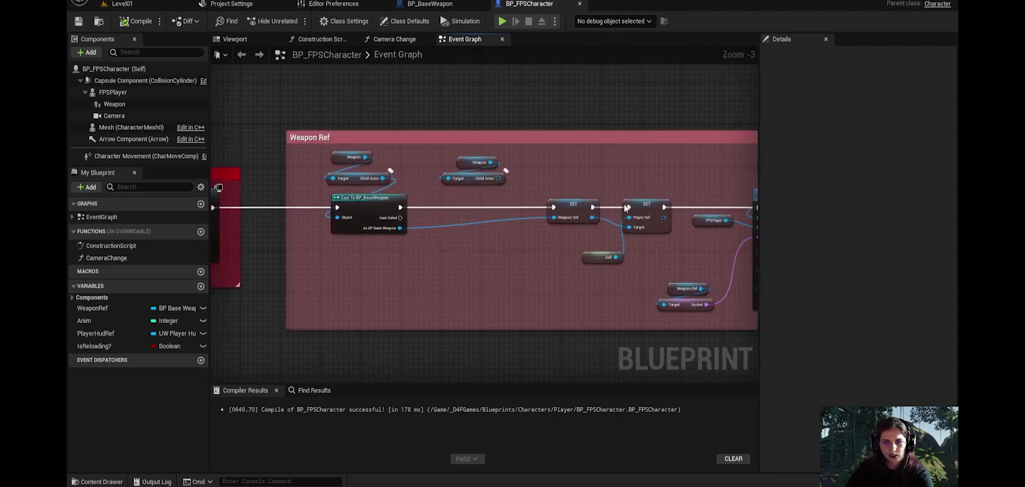
right_drag(747, 227, 243, 206)
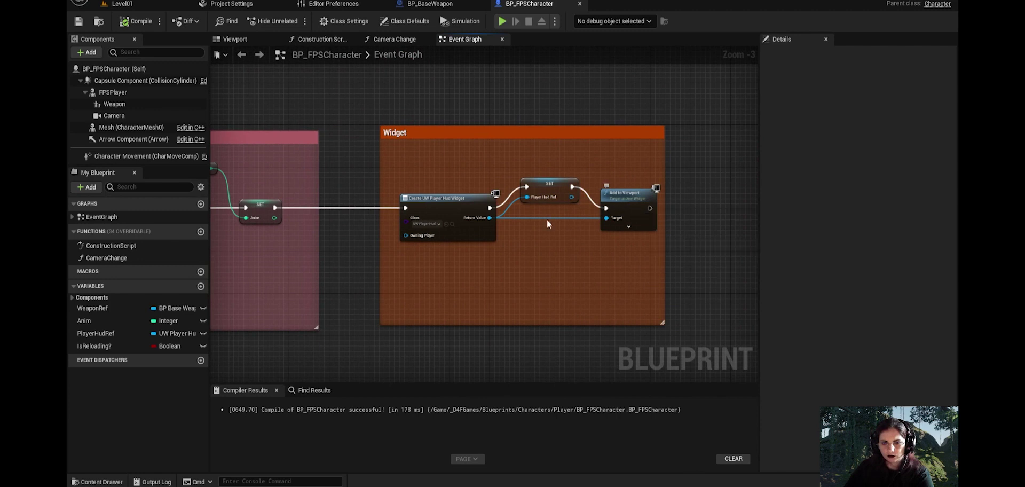
scroll(524, 258, down, 3)
mouse_move(400, 246)
right_down()
mouse_move(546, 249)
mouse_move(526, 133)
right_up()
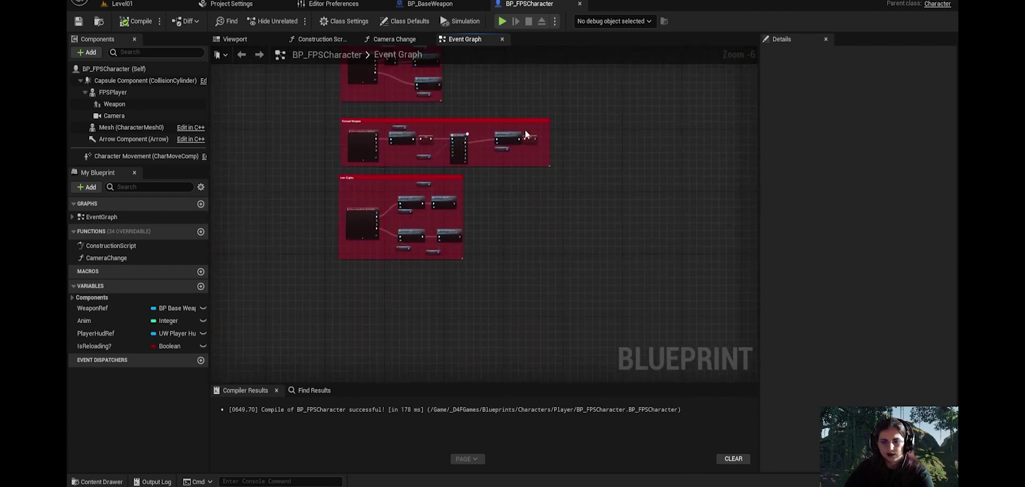
- Play Level01 and fire a series of rifle shots into the ground to check impact marks, then stop
click(121, 8)
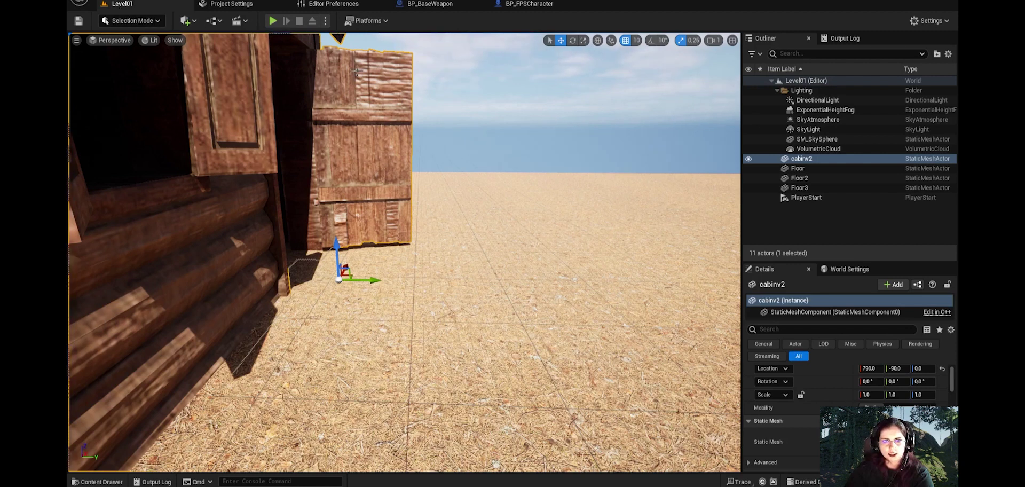
click(273, 21)
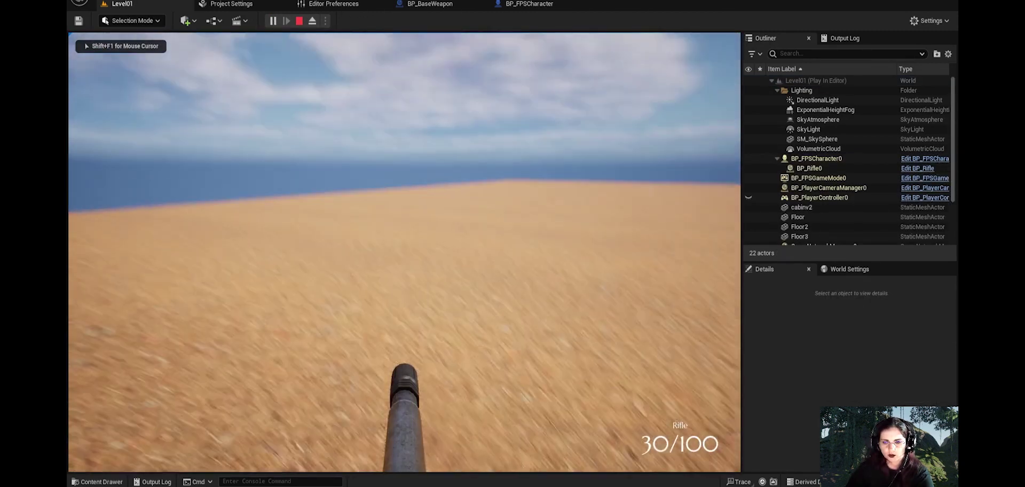
drag(407, 235, 408, 235)
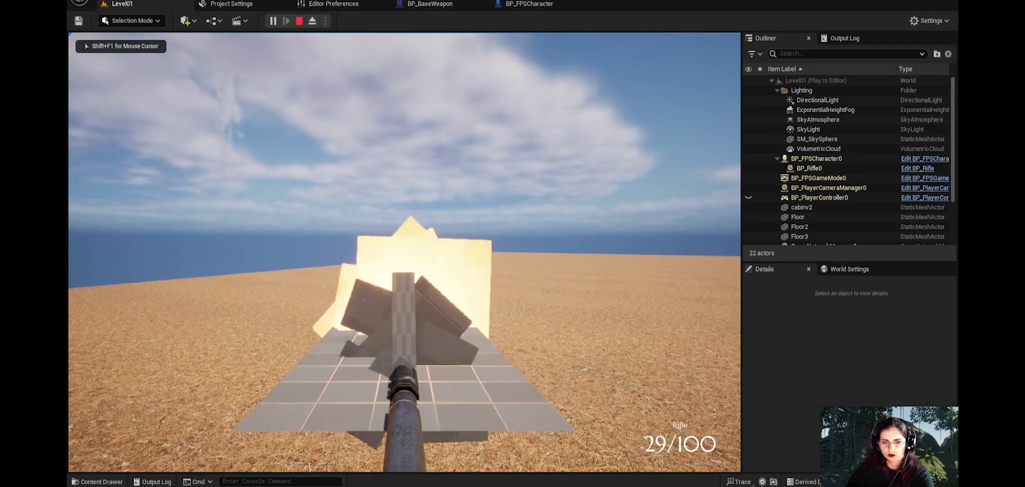
click(407, 235)
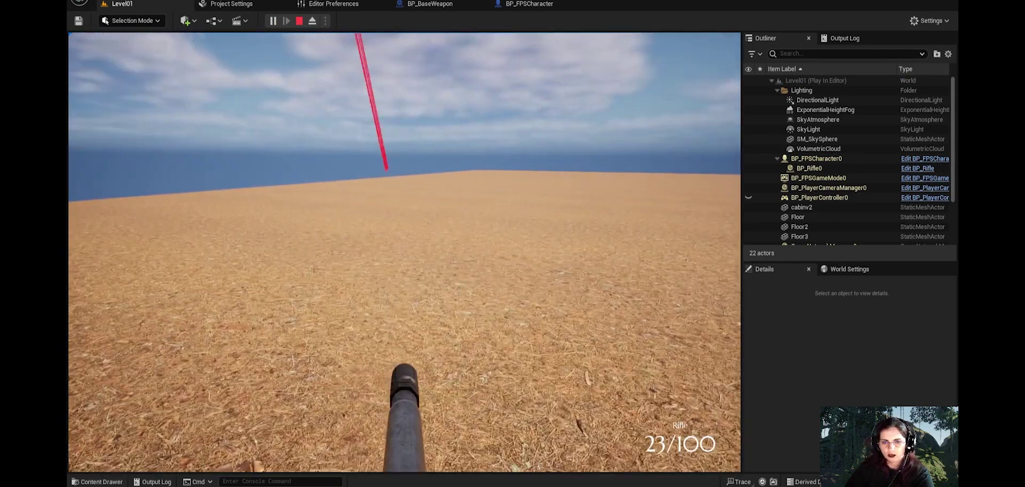
click(404, 251)
click(404, 252)
click(404, 251)
click(404, 252)
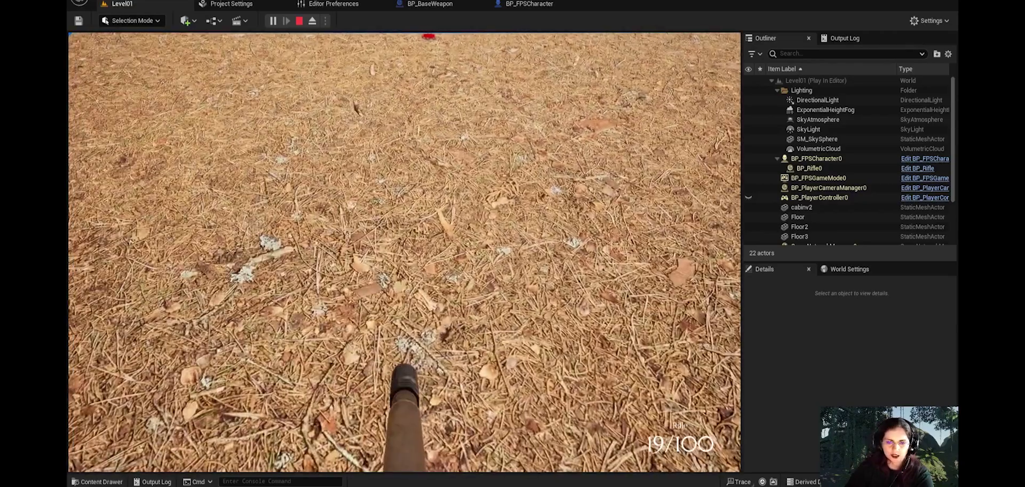
click(407, 244)
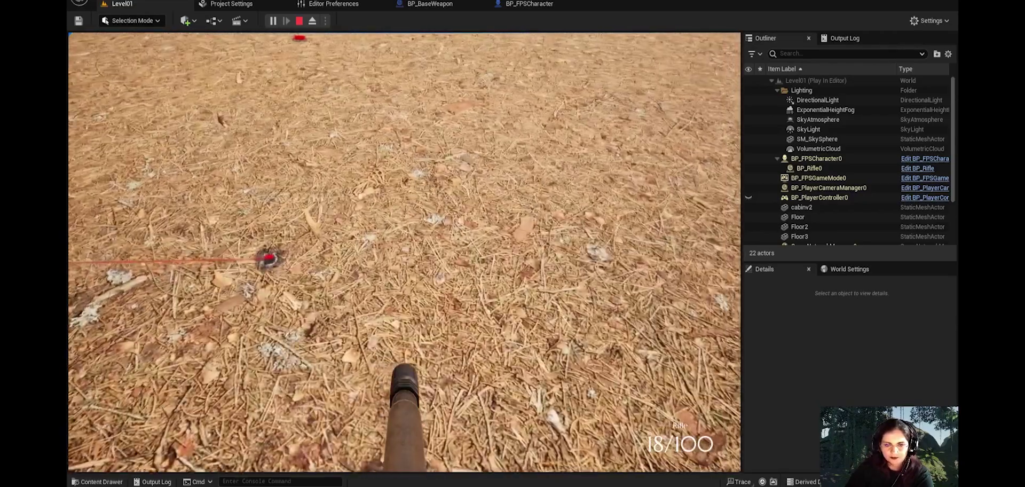
click(405, 254)
click(404, 254)
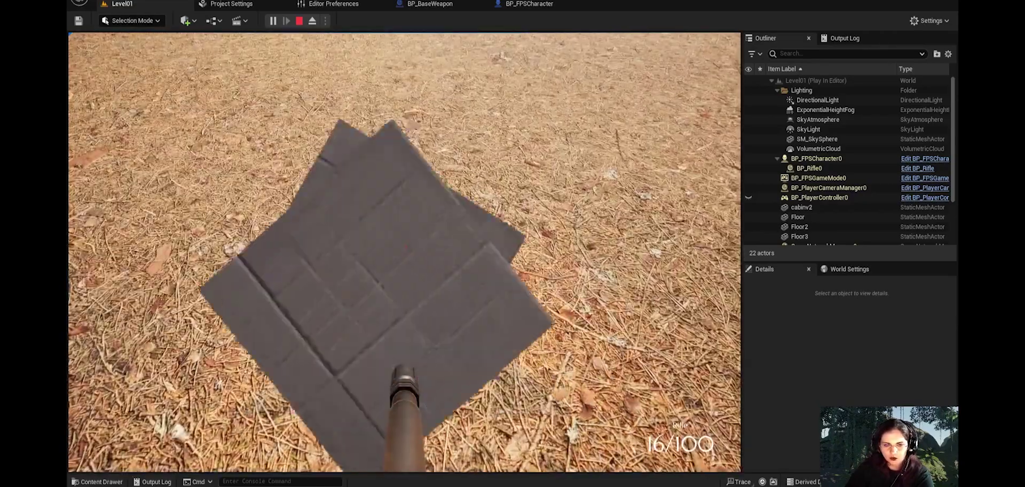
click(405, 254)
click(405, 254)
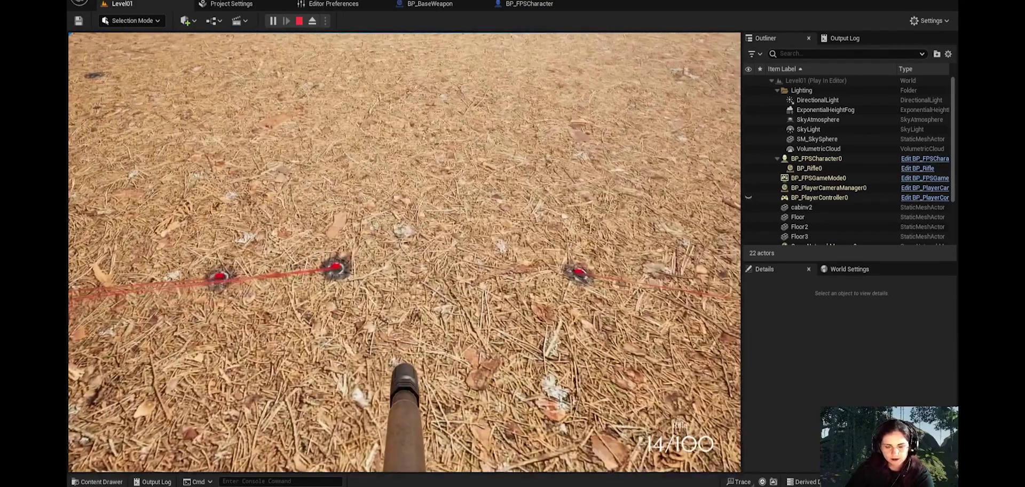
click(404, 254)
click(404, 254)
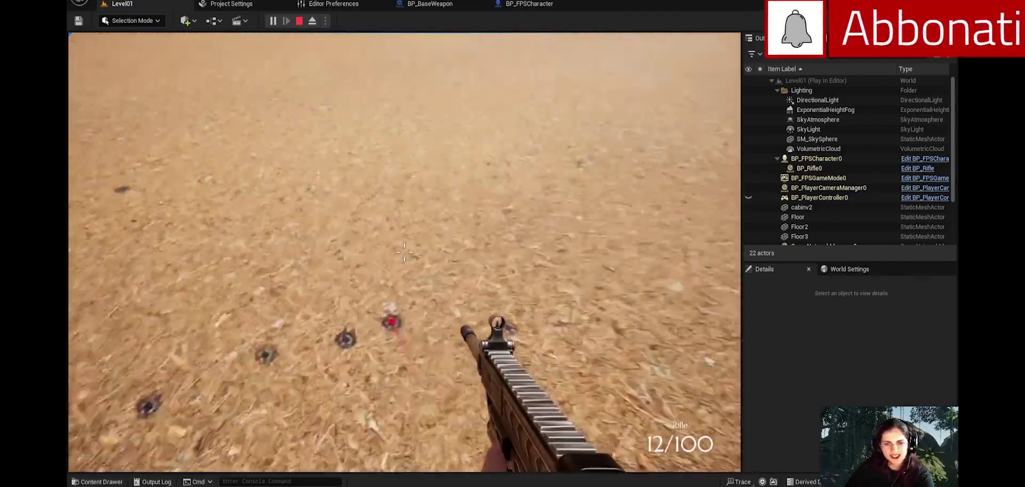
key(Escape)
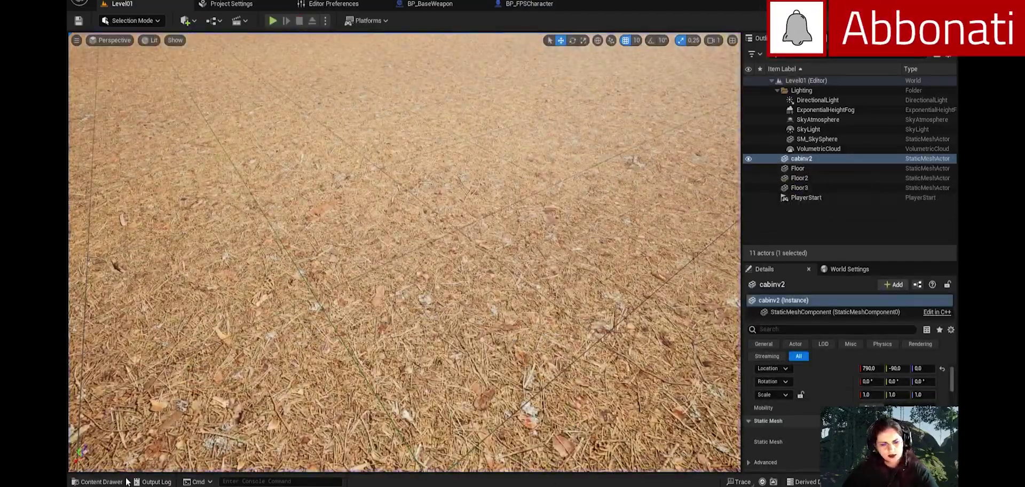
- Browse to the Decals folder and inspect the 512x512 bullet_hole texture with alpha, then close it
click(121, 482)
scroll(140, 451, down, 3)
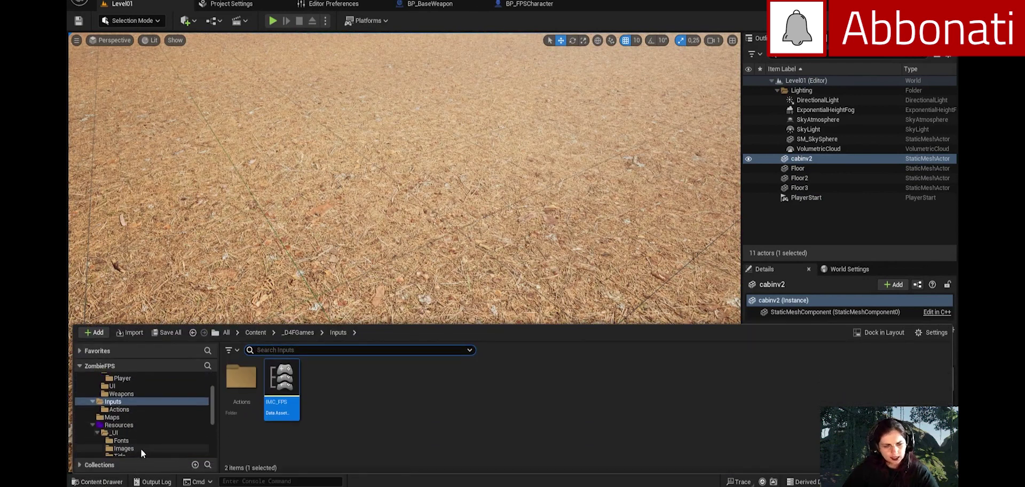
click(136, 430)
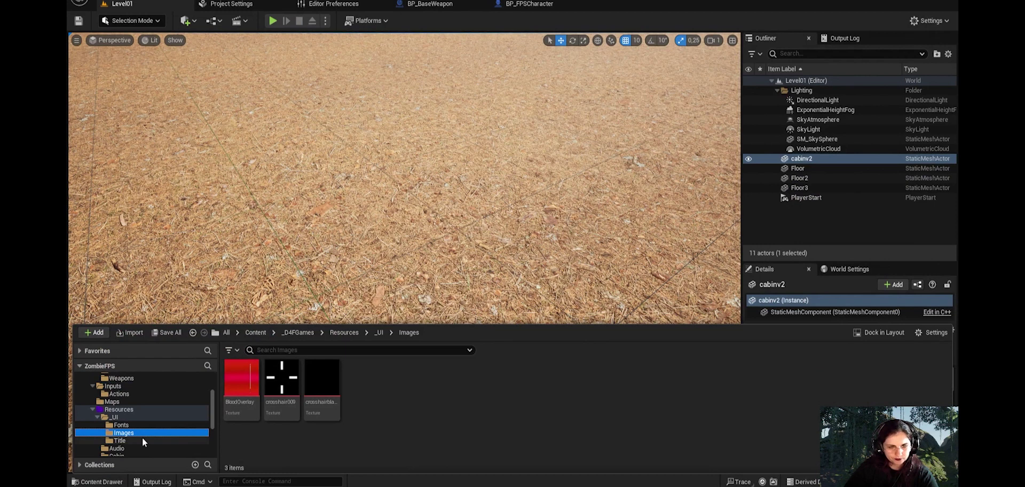
scroll(142, 437, down, 1)
scroll(140, 440, down, 1)
click(140, 432)
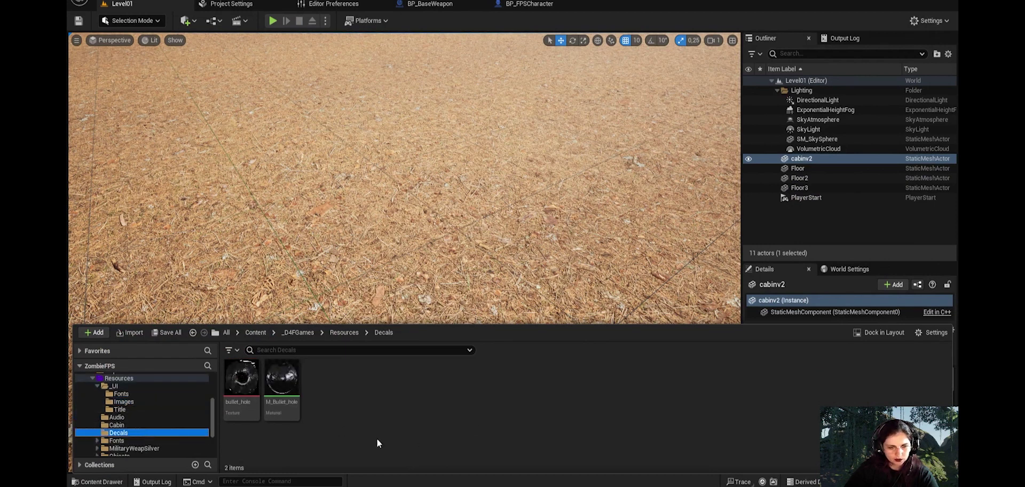
click(252, 401)
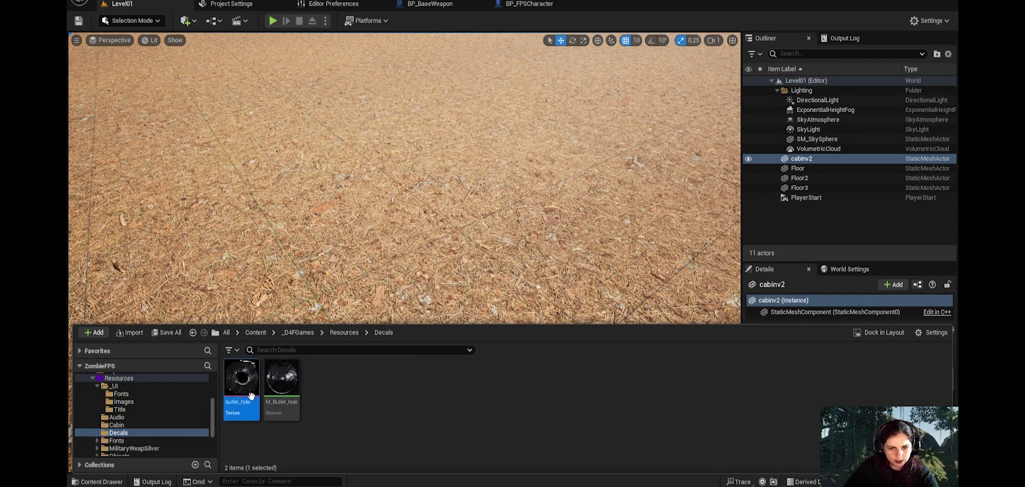
double_click(253, 401)
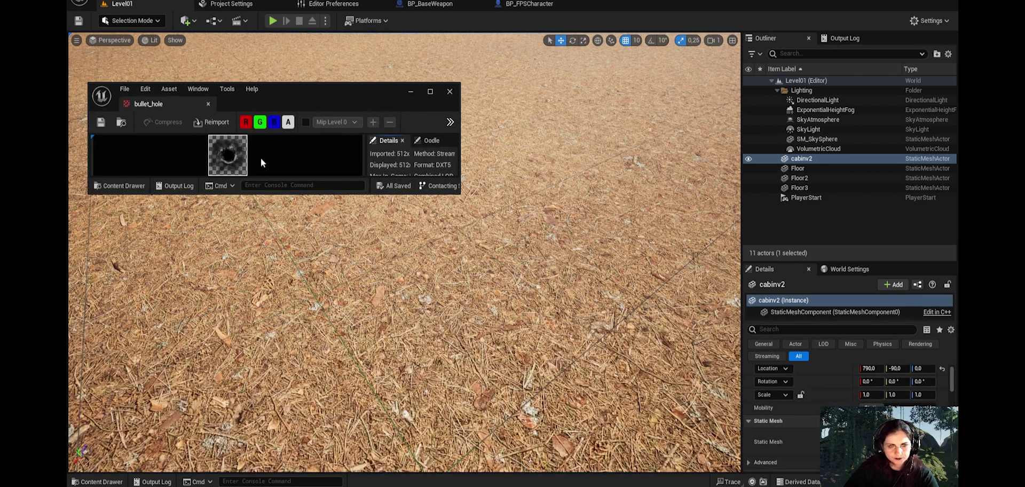
drag(155, 102, 641, 9)
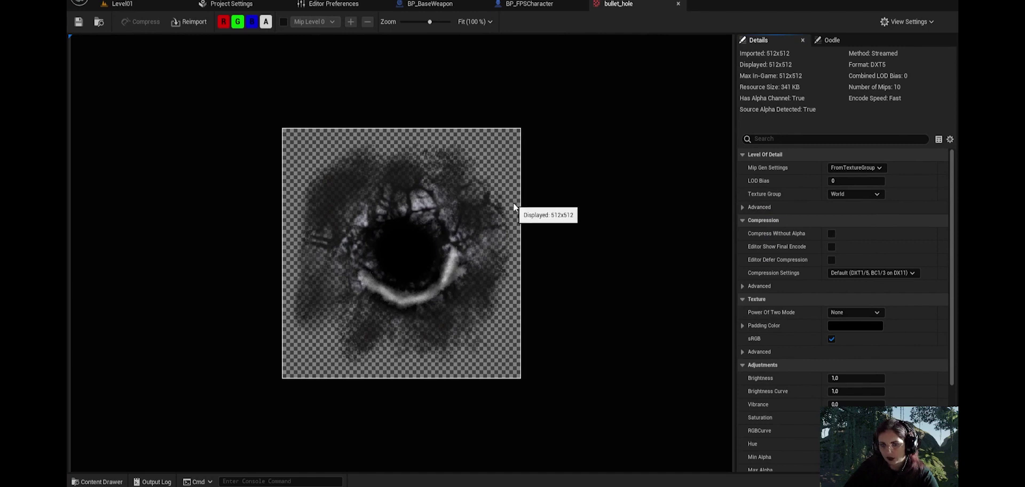
click(679, 4)
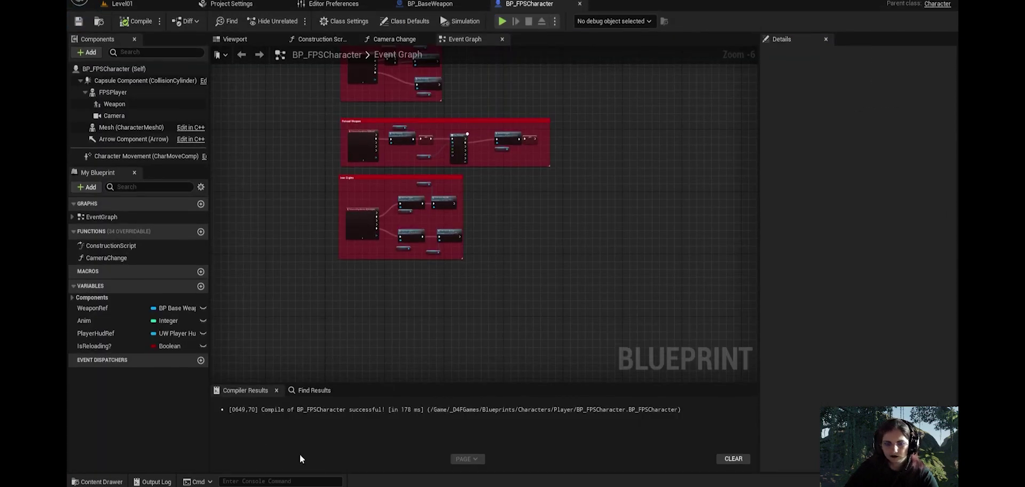
- Back in Level01, reopen the Decals folder and select the M_Bullet_hole material
click(122, 4)
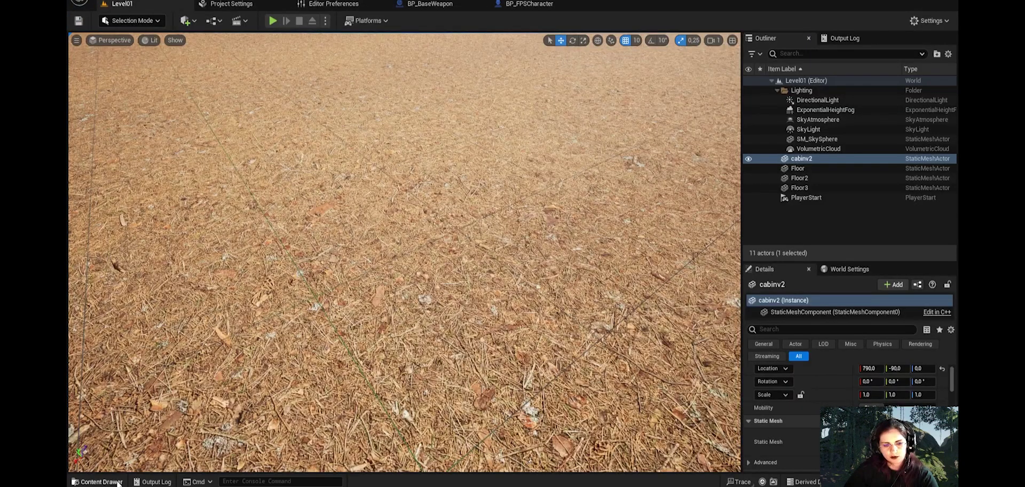
click(118, 482)
right_click(256, 376)
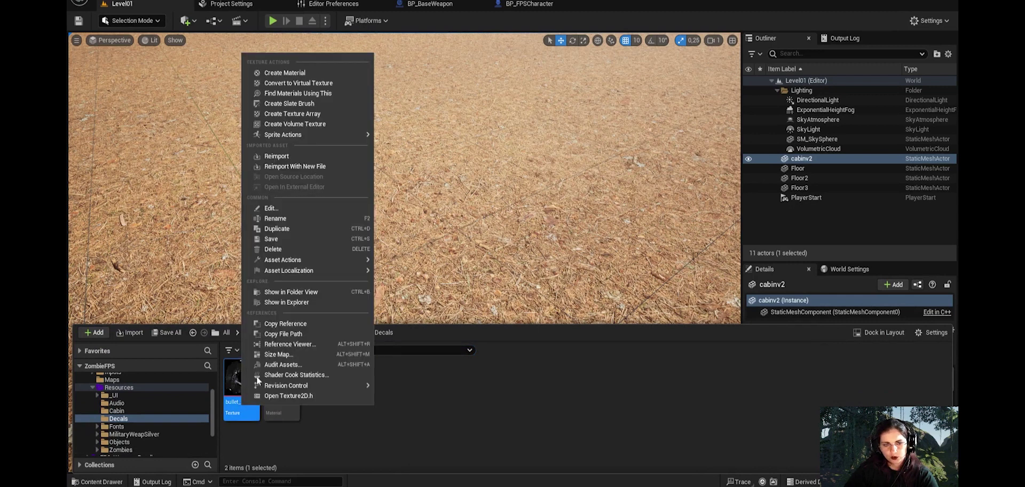
click(475, 431)
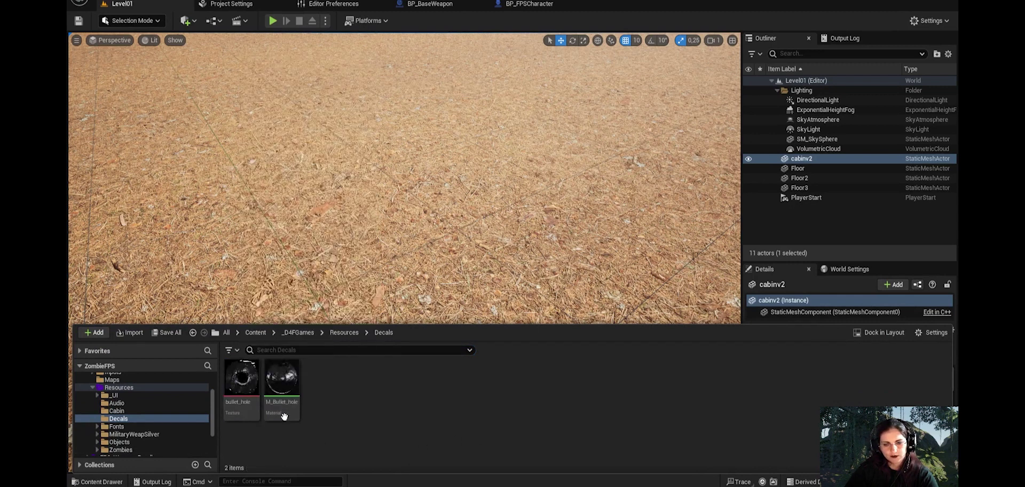
click(285, 412)
double_click(286, 410)
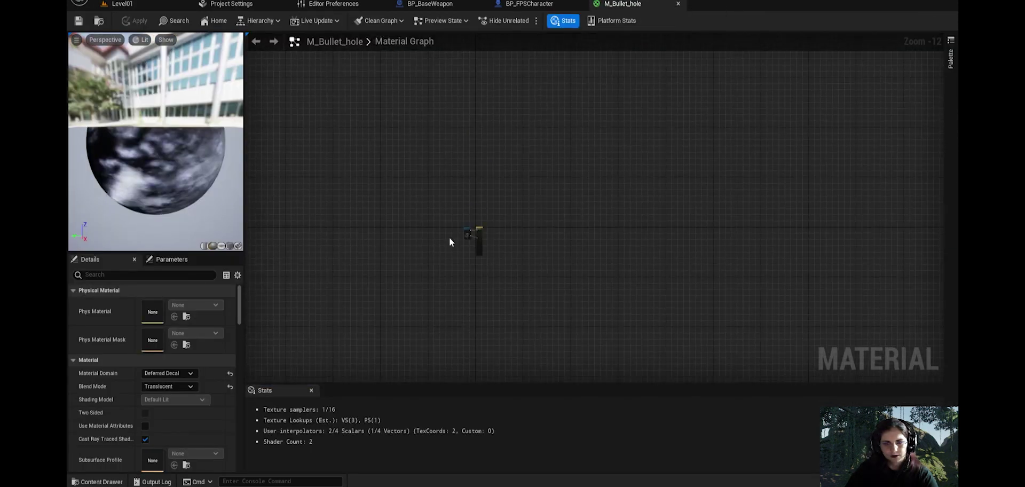
scroll(445, 262, up, 3)
scroll(427, 306, up, 2)
scroll(428, 301, up, 3)
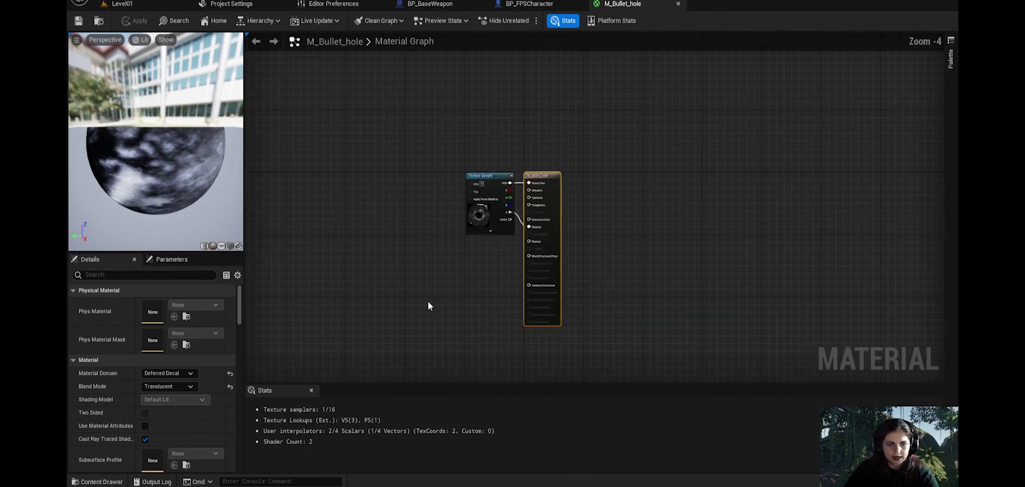
right_drag(428, 300, 383, 286)
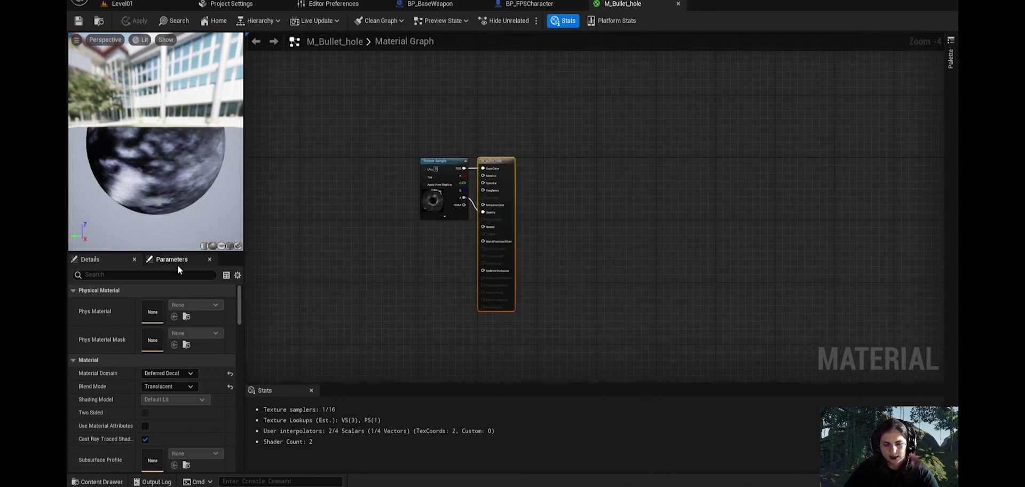
mouse_move(86, 375)
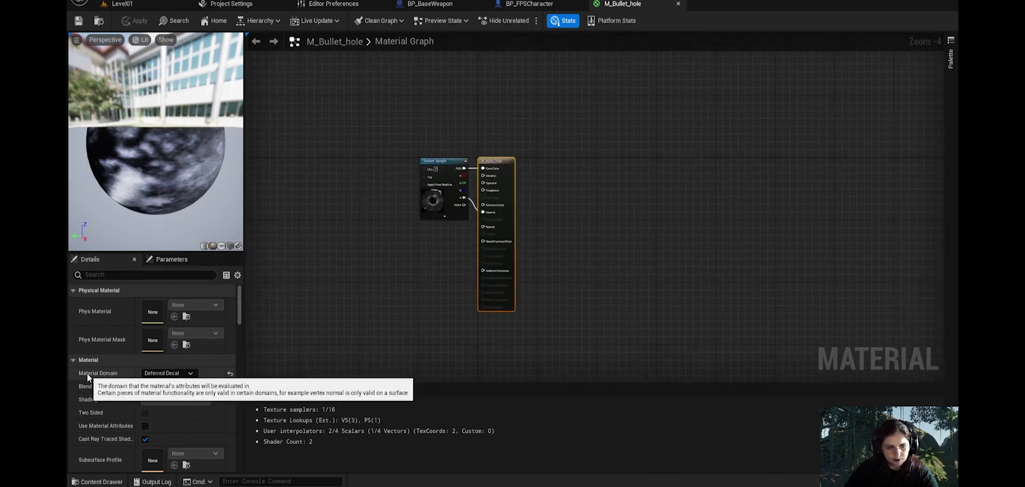
mouse_move(156, 380)
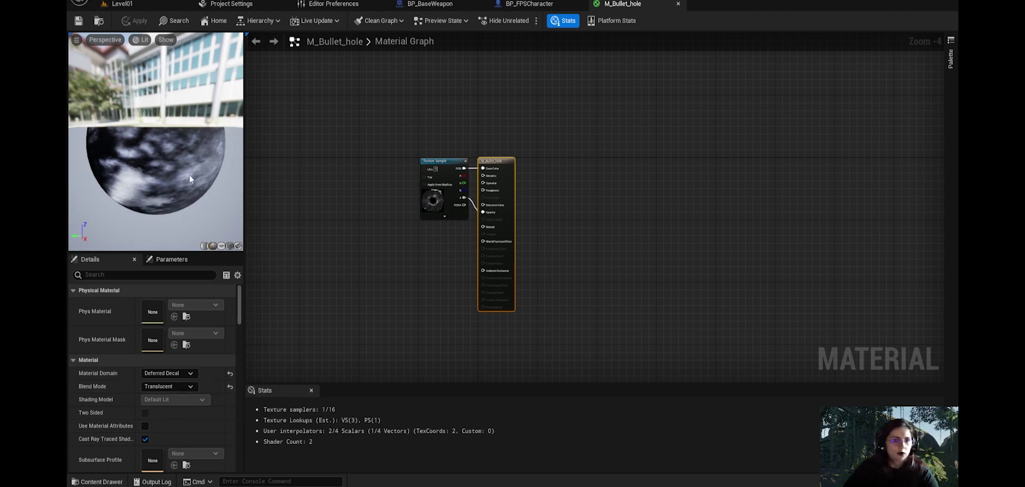
right_drag(361, 264, 354, 284)
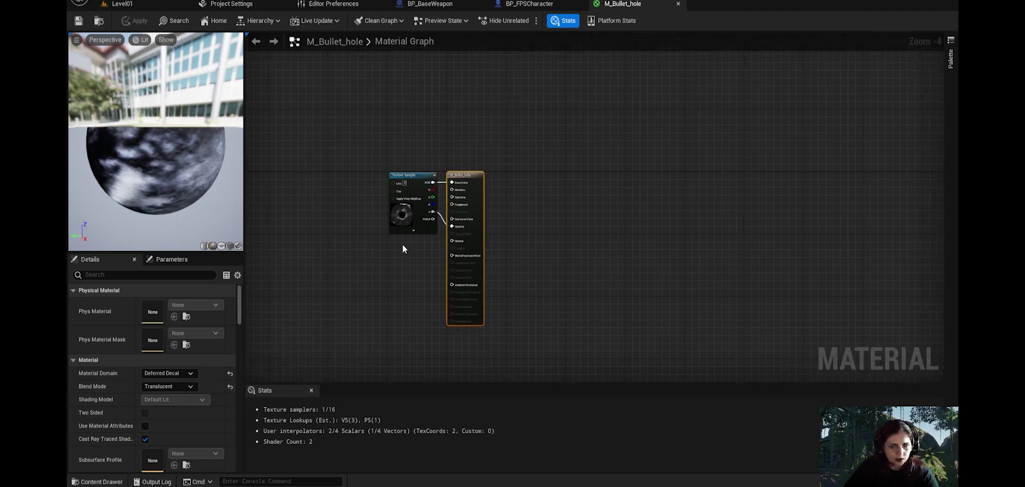
scroll(402, 245, up, 2)
scroll(402, 234, up, 2)
right_drag(402, 233, 355, 283)
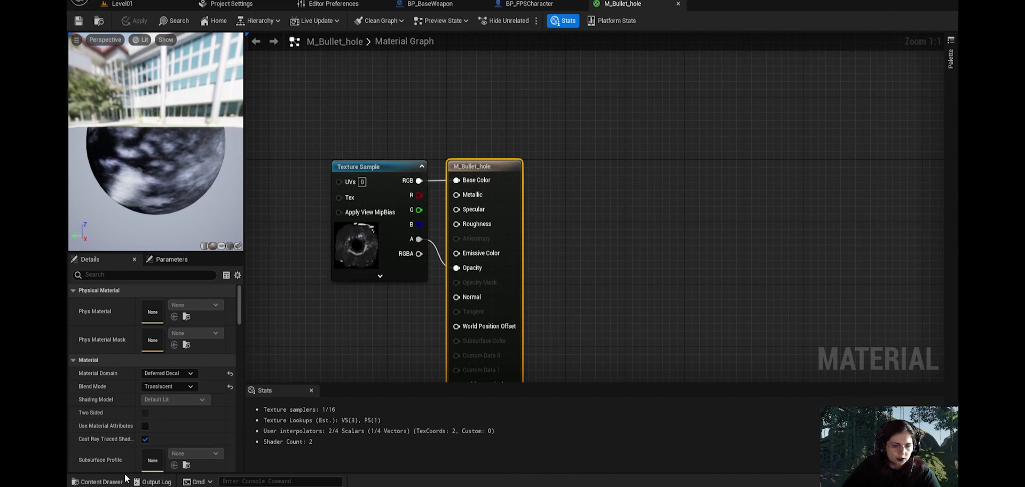
- Add a test Texture Sample node, inspect its sampler options, then delete it
right_click(323, 78)
text(tex)
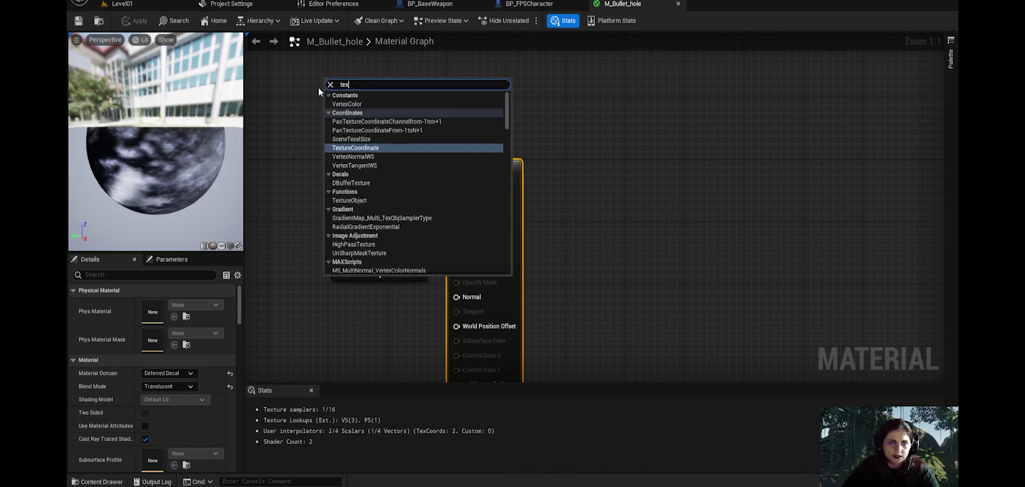
text(ture sam)
key(Return)
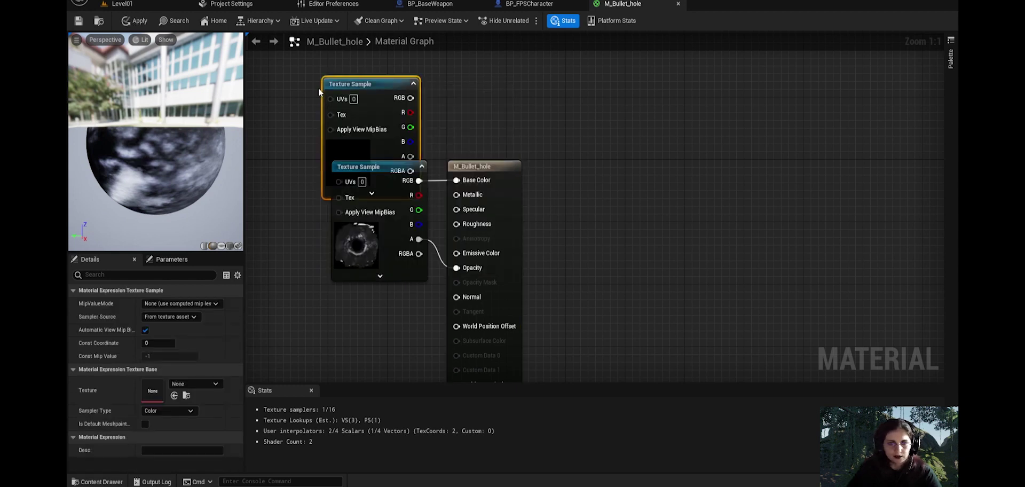
drag(347, 80, 636, 92)
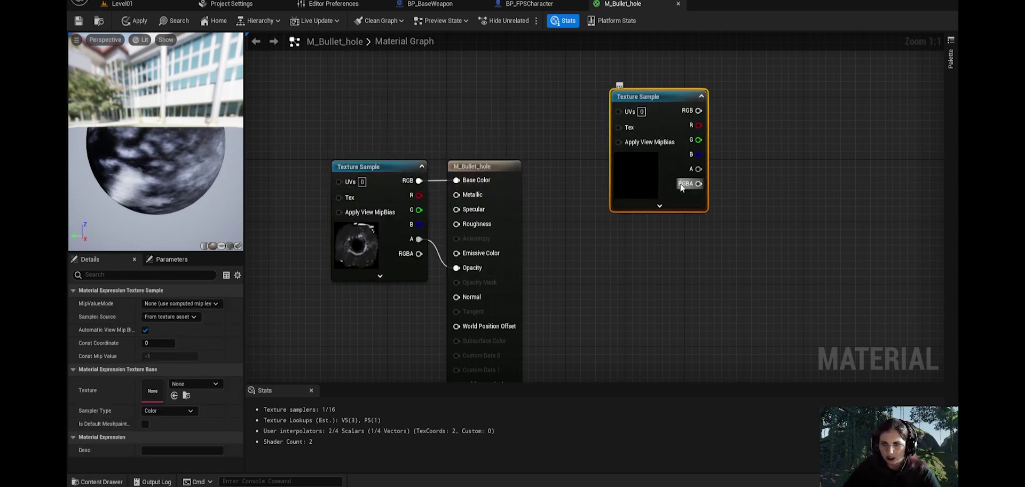
click(660, 205)
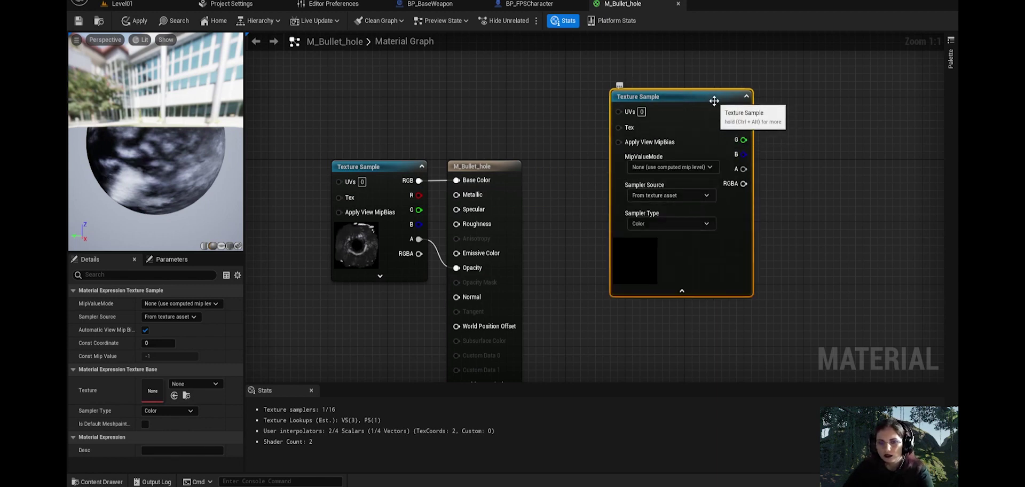
key(Delete)
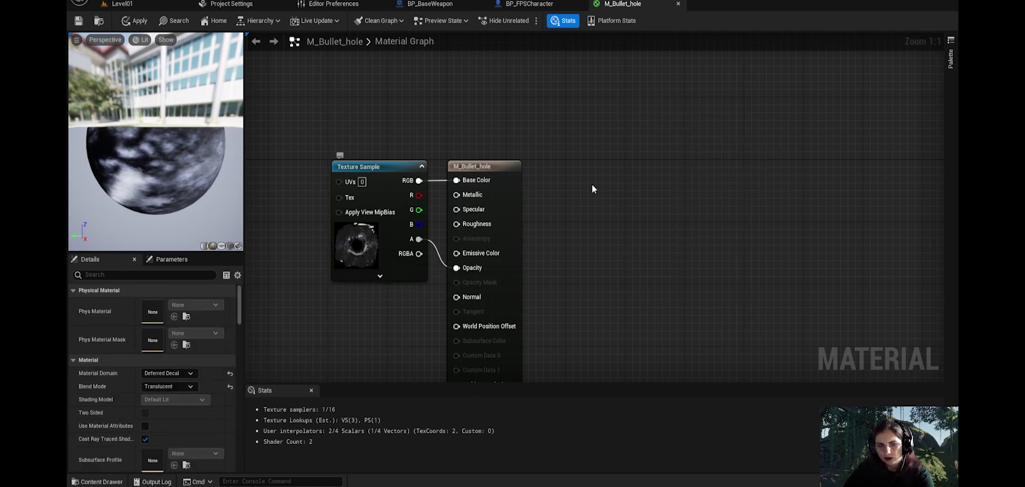
key(ctrl+z)
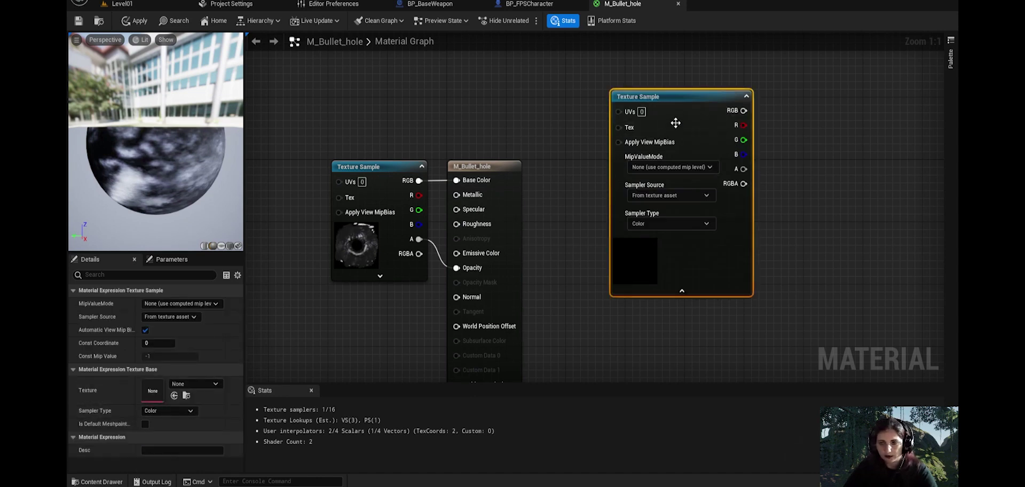
key(Delete)
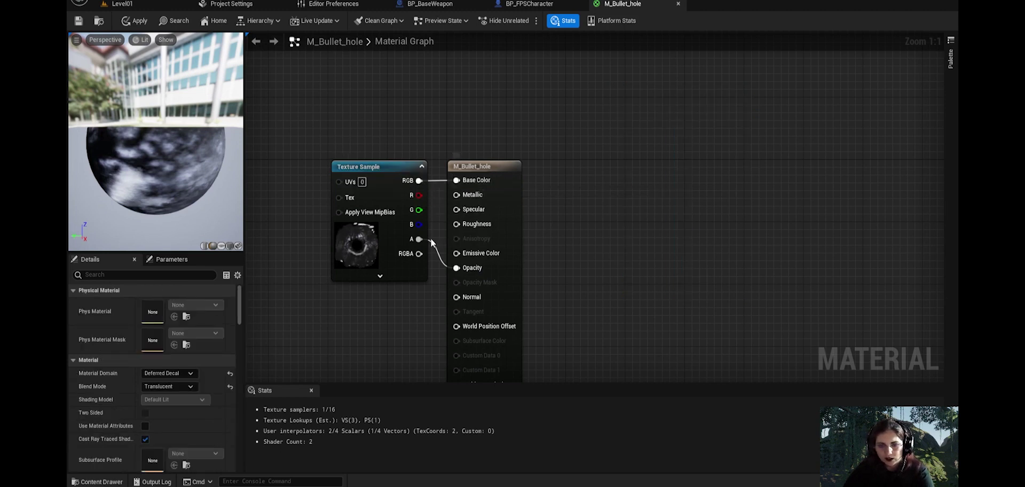
- Connect the bullet_hole texture's alpha to Opacity and close the M_Bullet_hole material editor
drag(416, 239, 457, 267)
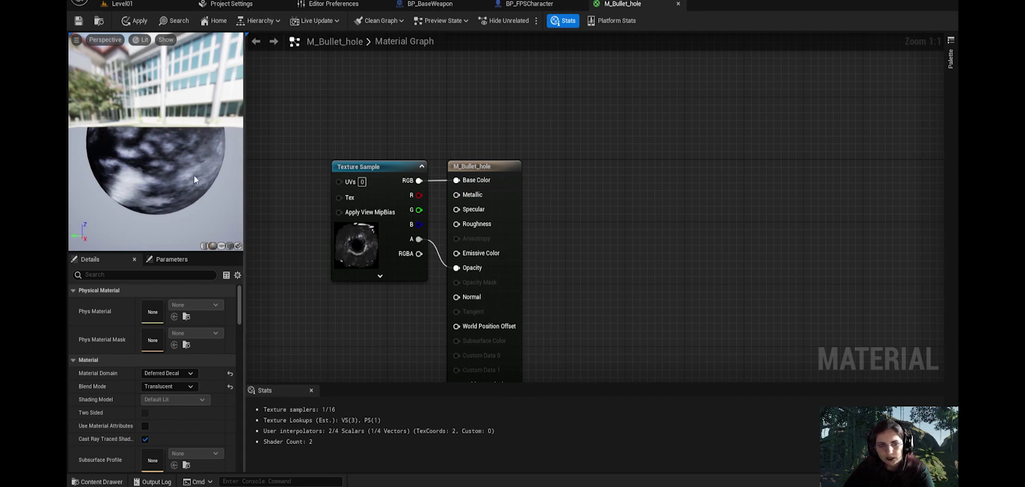
scroll(188, 158, up, 5)
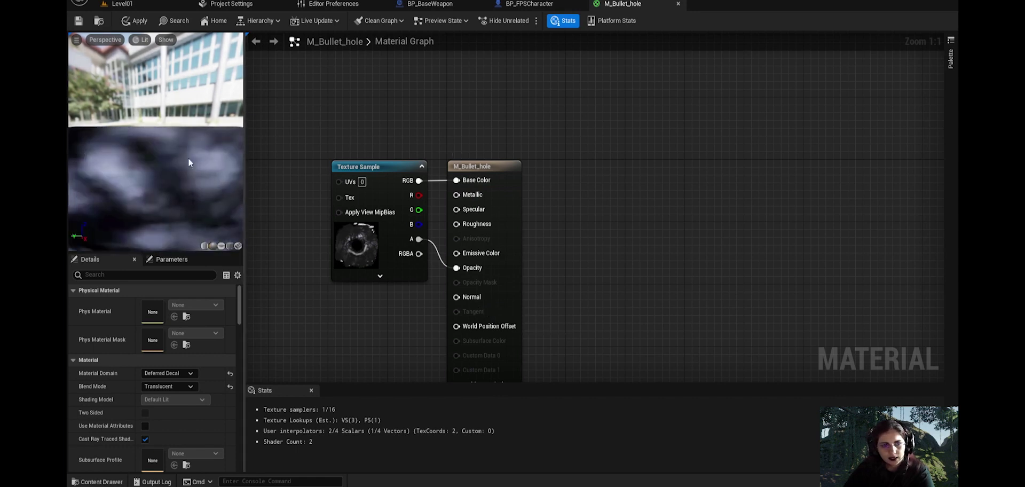
scroll(188, 158, down, 5)
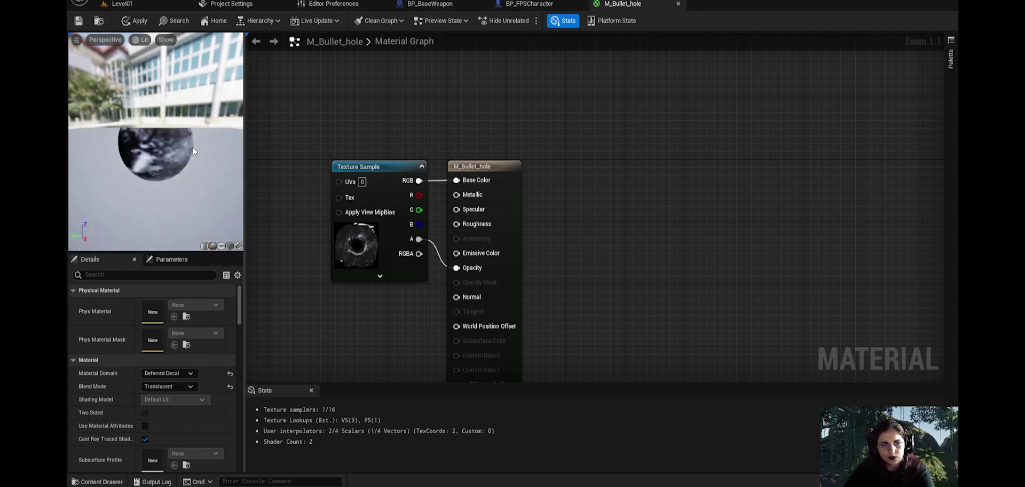
click(678, 5)
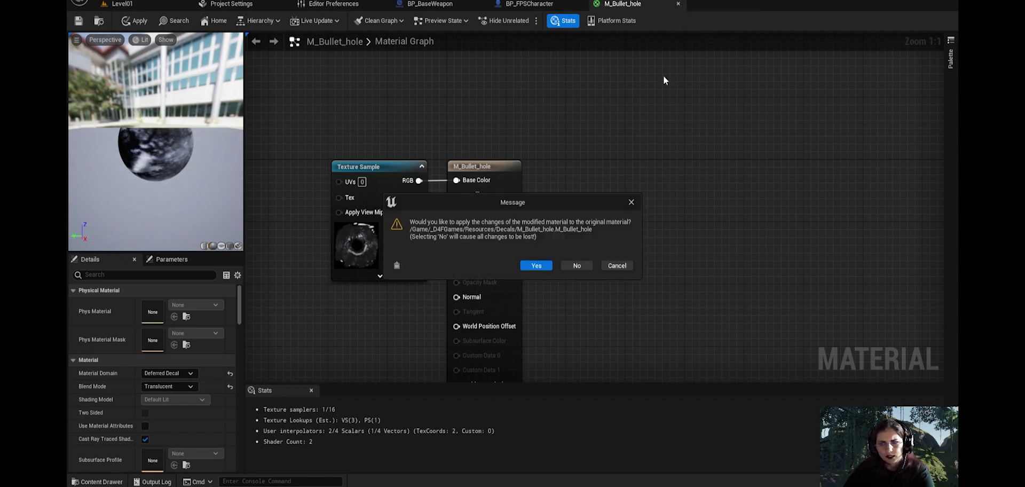
- Decline applying the material changes and switch to the BP_BaseWeapon blueprint
click(577, 266)
right_drag(621, 174, 648, 262)
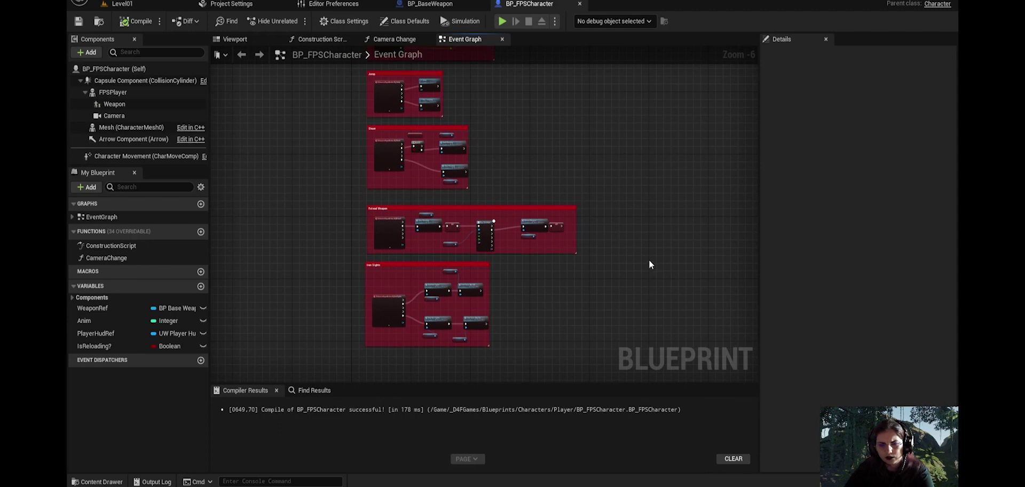
click(430, 4)
right_drag(400, 133, 388, 297)
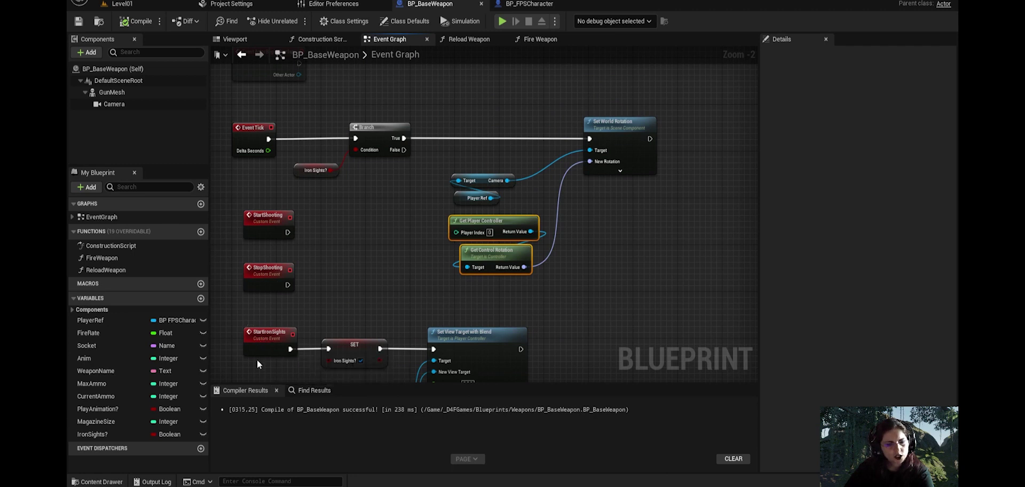
scroll(284, 312, down, 1)
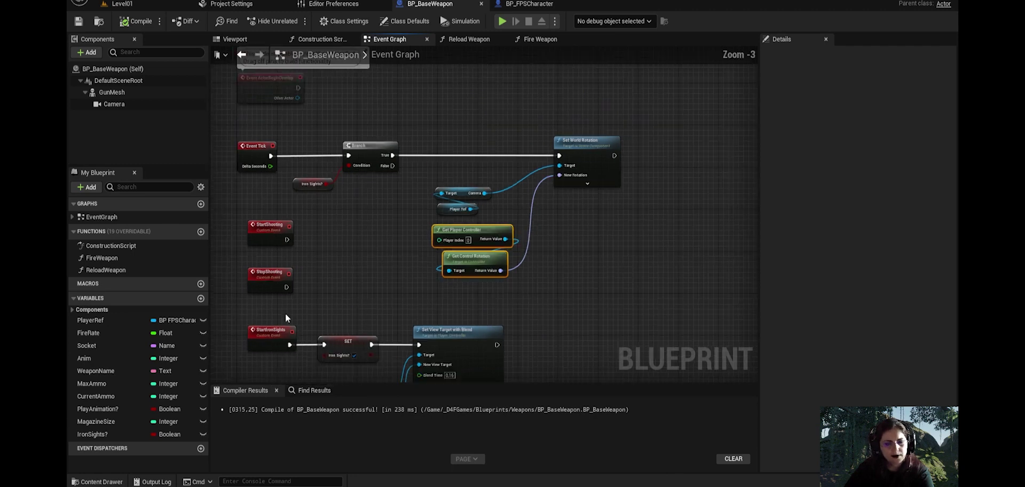
- Open the FireWeapon function and frame its line trace, Break Hit Result and Spawn Decal at Location nodes
click(132, 258)
double_click(132, 258)
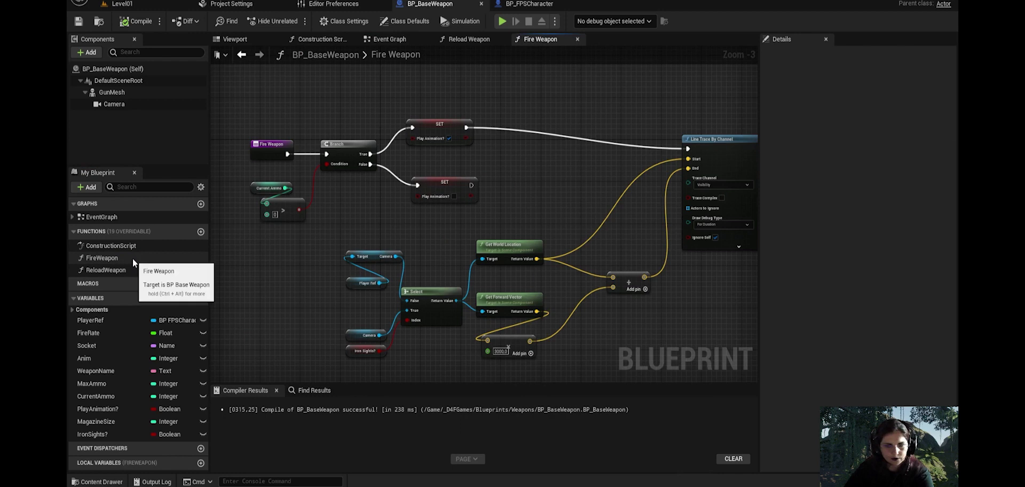
right_drag(299, 253, 309, 205)
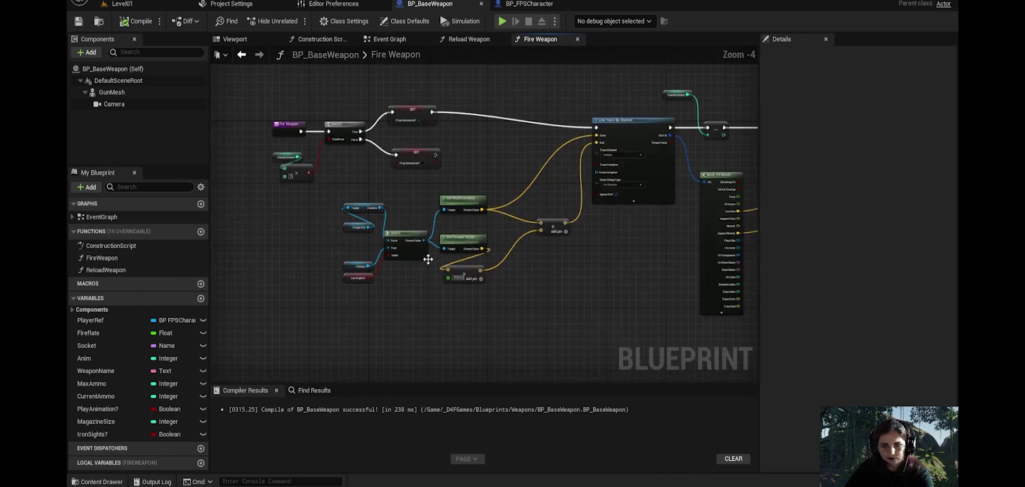
right_drag(466, 288, 373, 288)
drag(245, 193, 384, 298)
mouse_move(384, 298)
right_down()
mouse_move(380, 258)
mouse_move(414, 192)
right_up()
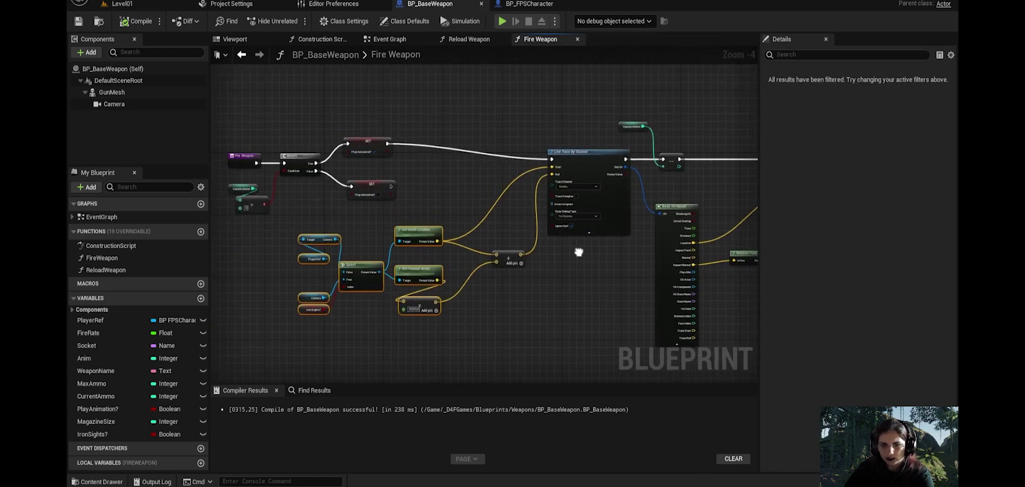
scroll(408, 187, up, 1)
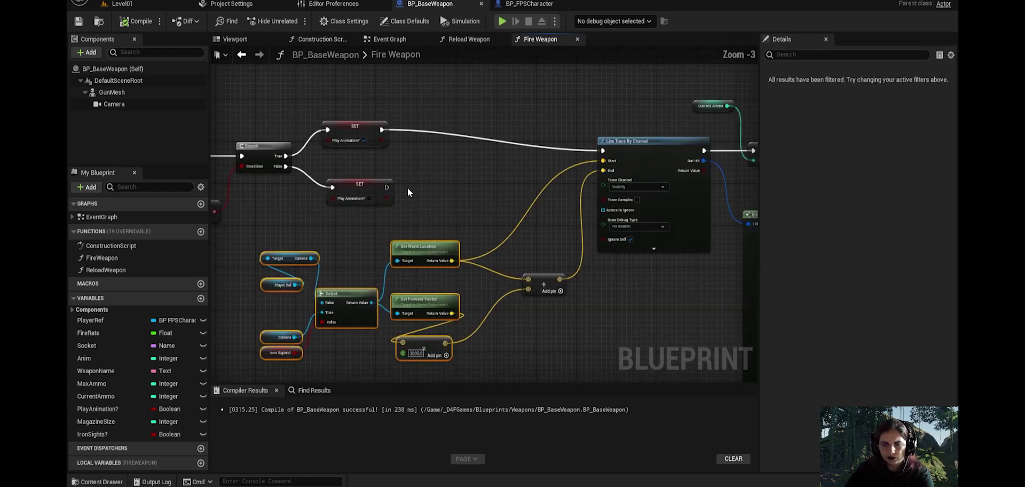
scroll(408, 187, up, 2)
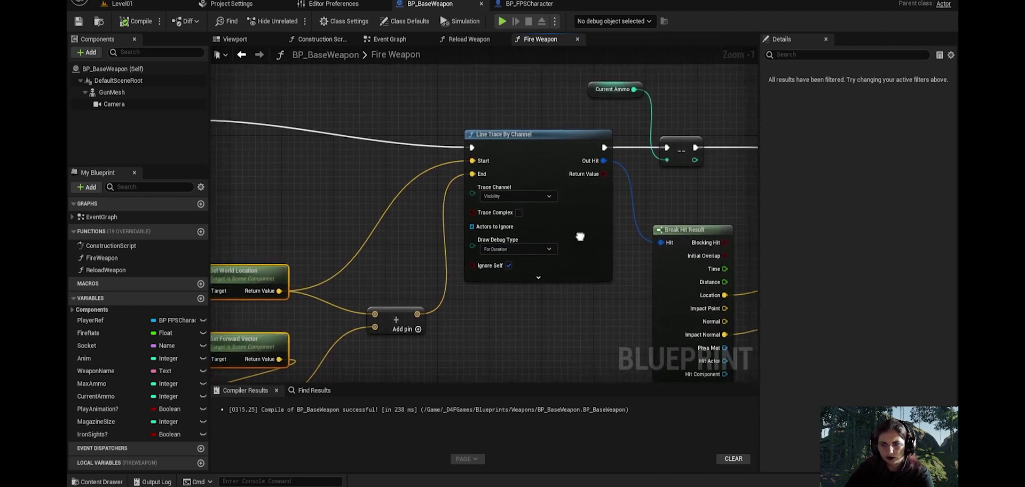
right_drag(583, 297, 338, 244)
mouse_move(572, 244)
right_down()
mouse_move(446, 258)
mouse_move(628, 316)
right_up()
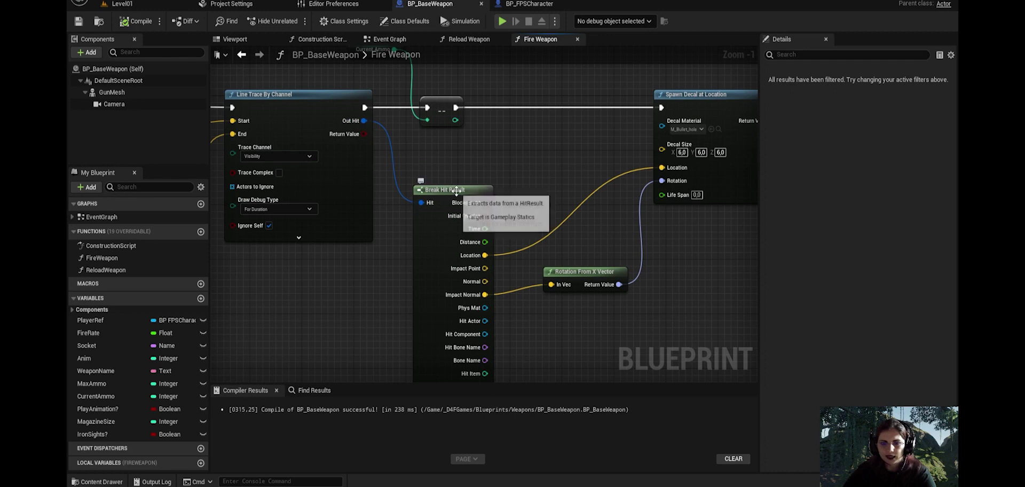
right_drag(495, 225, 446, 219)
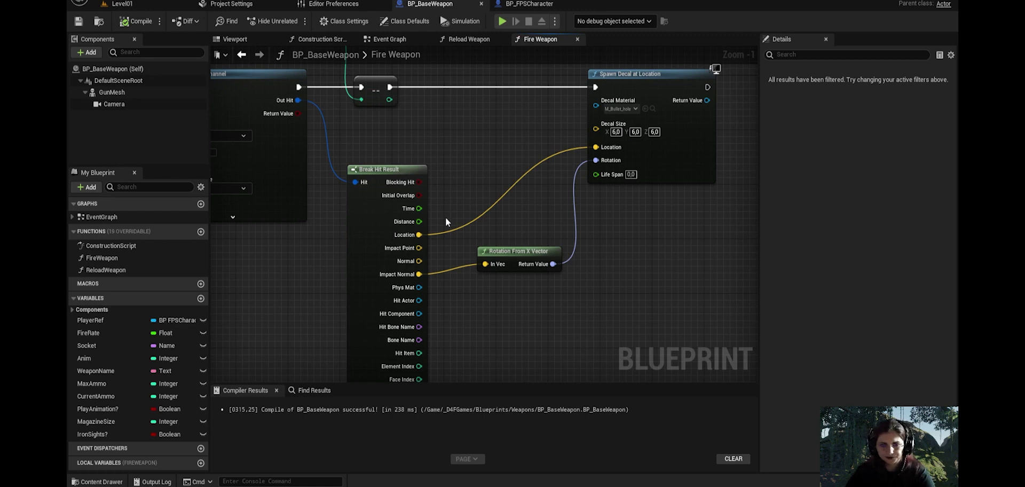
mouse_move(423, 159)
right_down()
mouse_move(440, 337)
mouse_move(405, 163)
right_up()
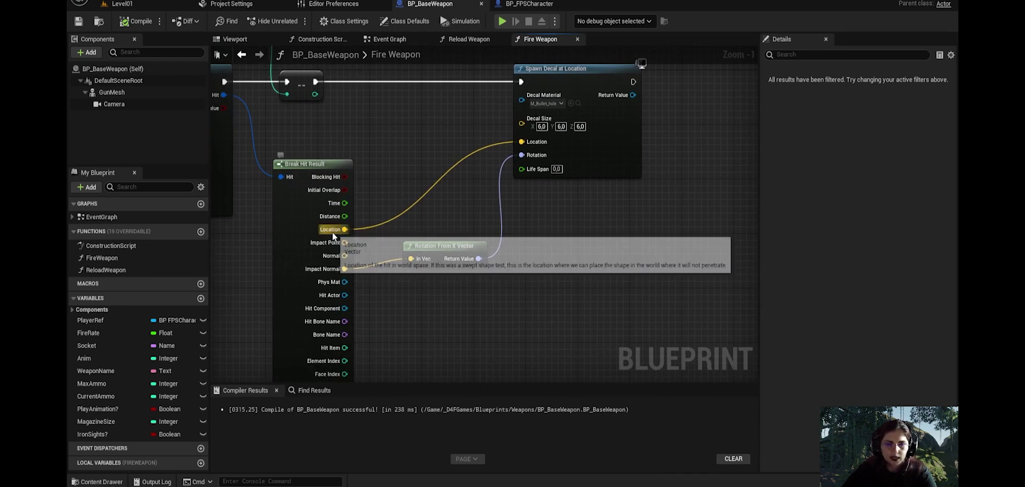
right_drag(455, 206, 444, 239)
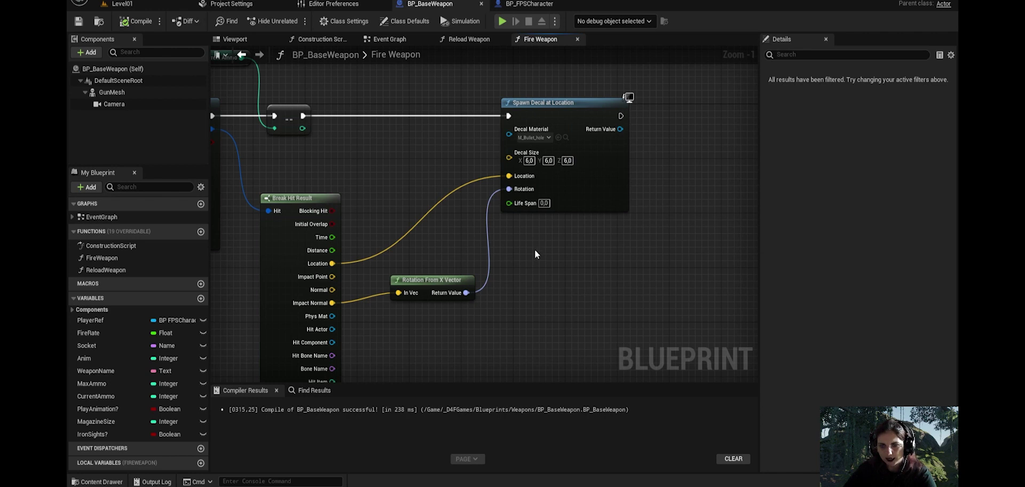
- Set Spawn Decal at Location's Life Span to 4.0 and compile BP_BaseWeapon
click(544, 204)
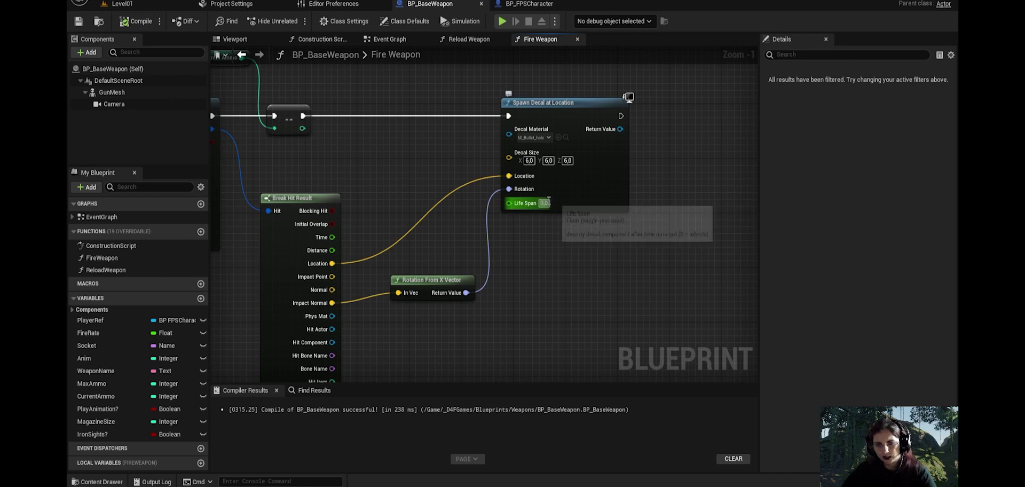
text(4)
click(544, 278)
click(129, 22)
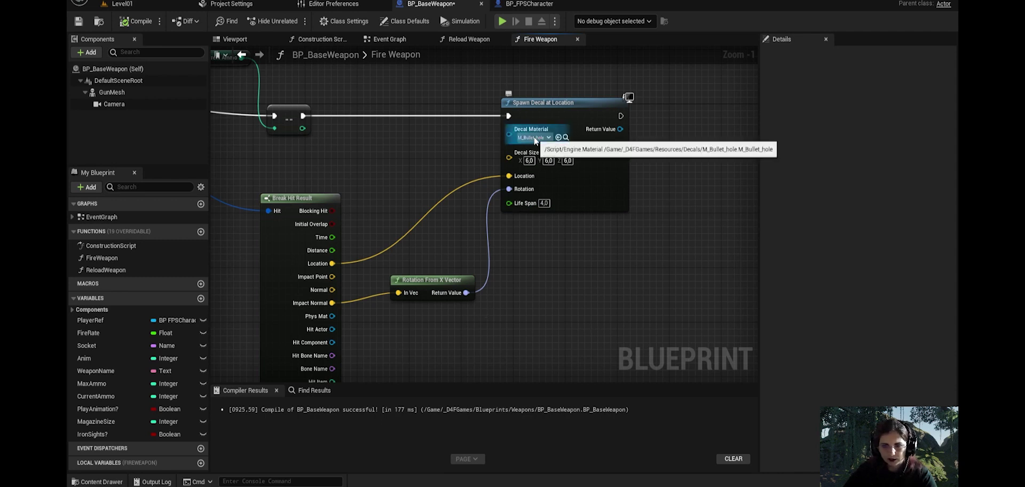
mouse_move(414, 262)
right_down()
mouse_move(425, 244)
mouse_move(600, 233)
right_up()
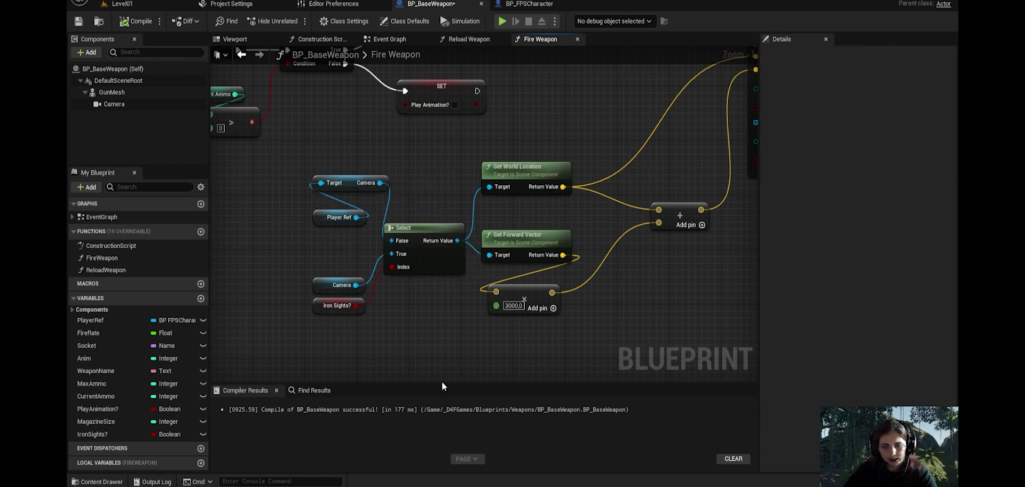
drag(315, 159, 341, 239)
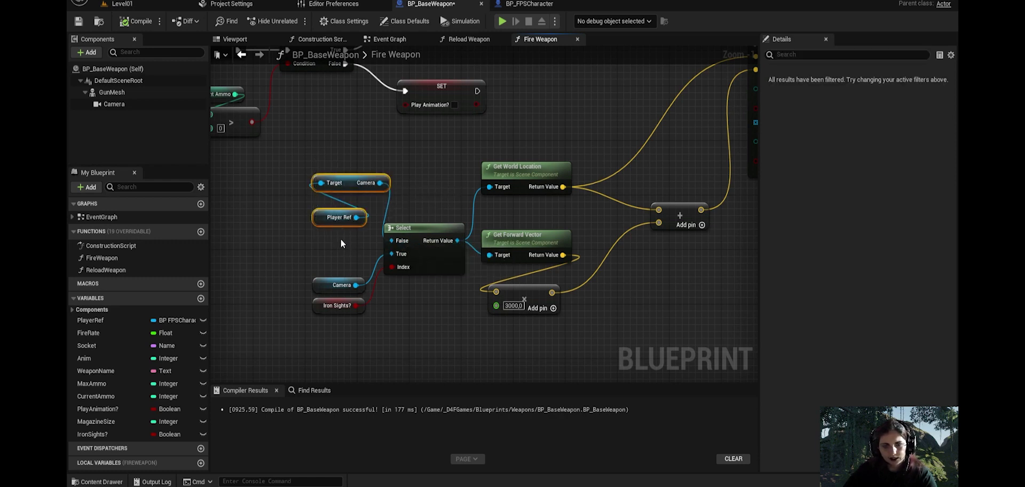
right_drag(604, 259, 517, 296)
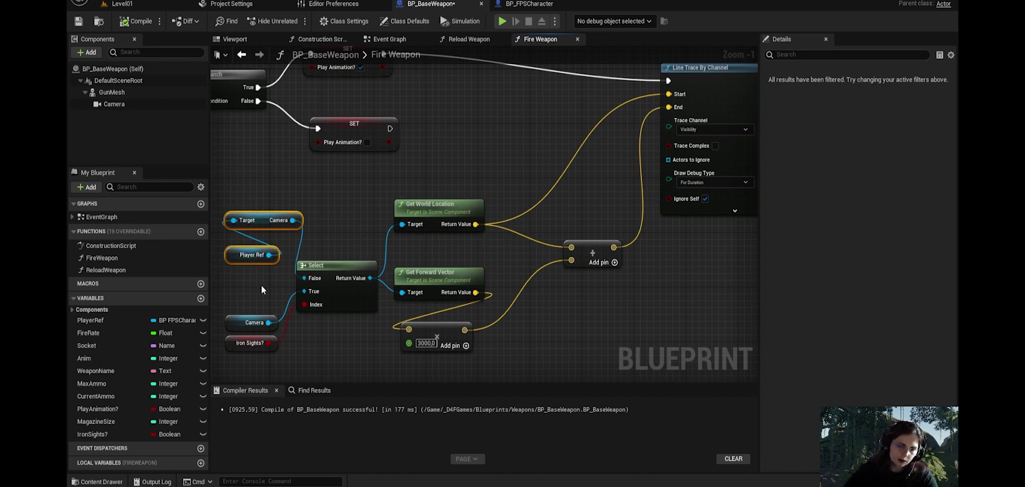
click(239, 323)
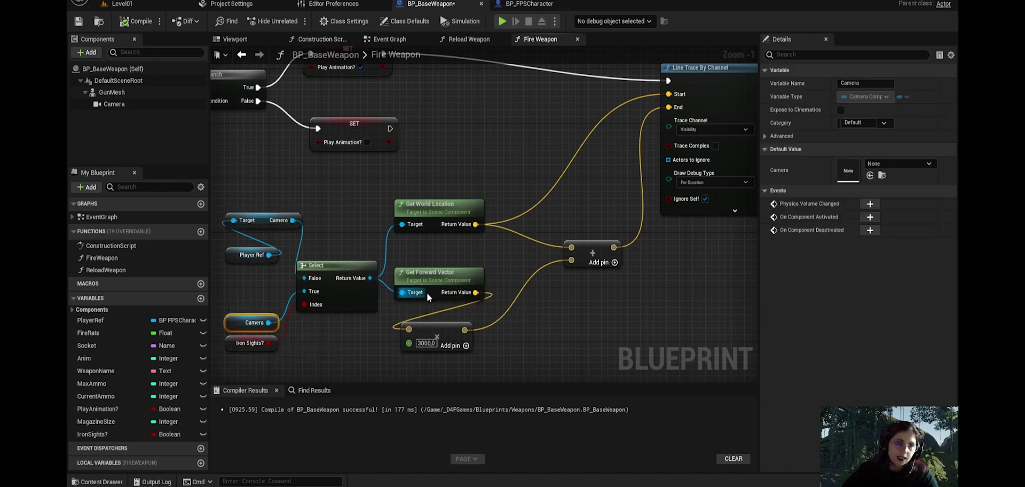
right_drag(616, 302, 561, 305)
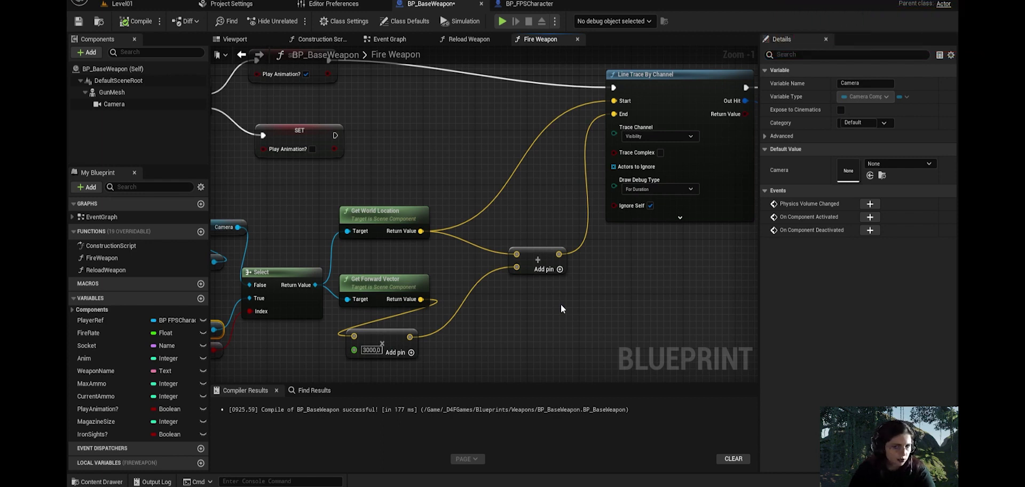
right_drag(559, 302, 669, 264)
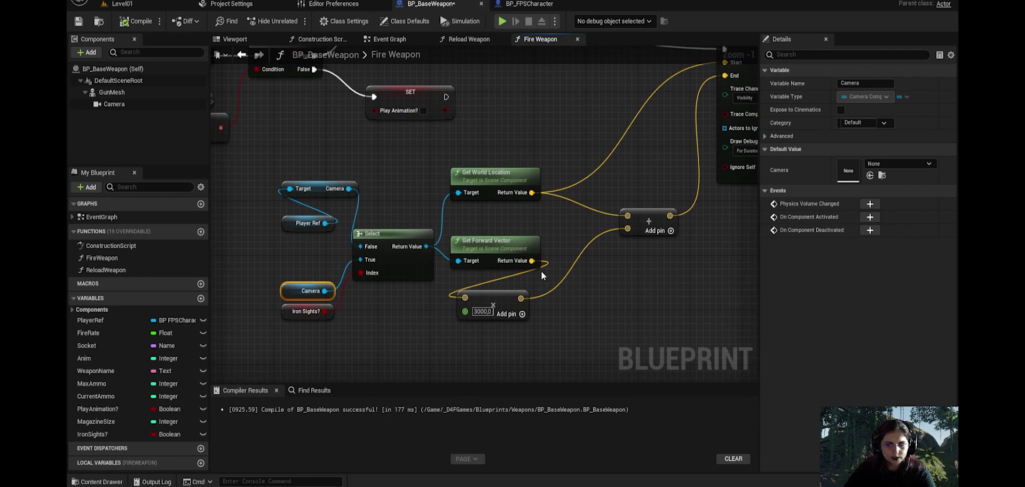
drag(286, 178, 331, 224)
drag(397, 340, 291, 271)
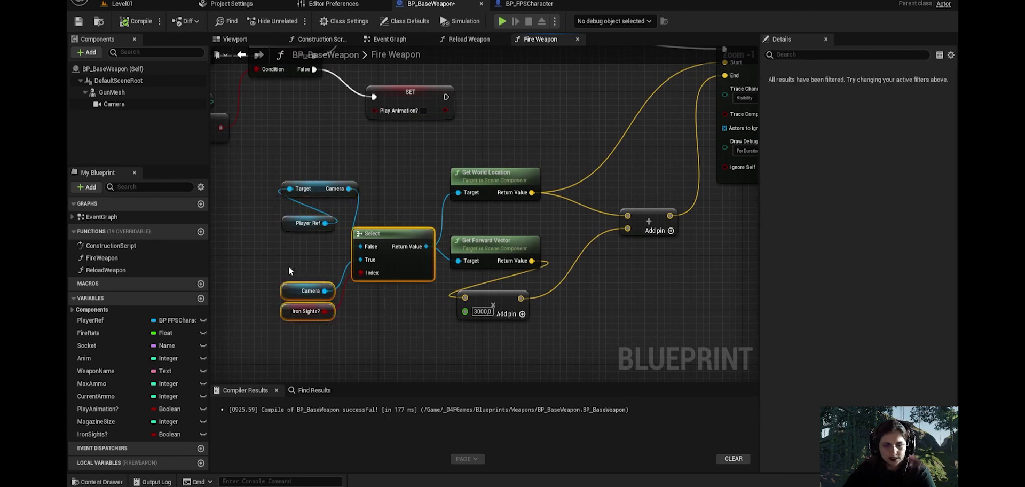
right_drag(424, 303, 310, 302)
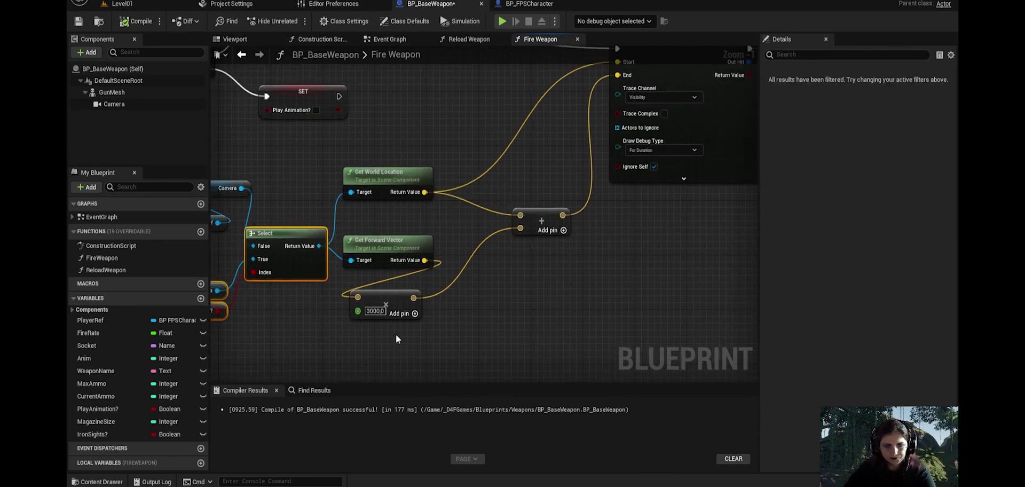
right_drag(473, 256, 466, 279)
scroll(466, 279, down, 1)
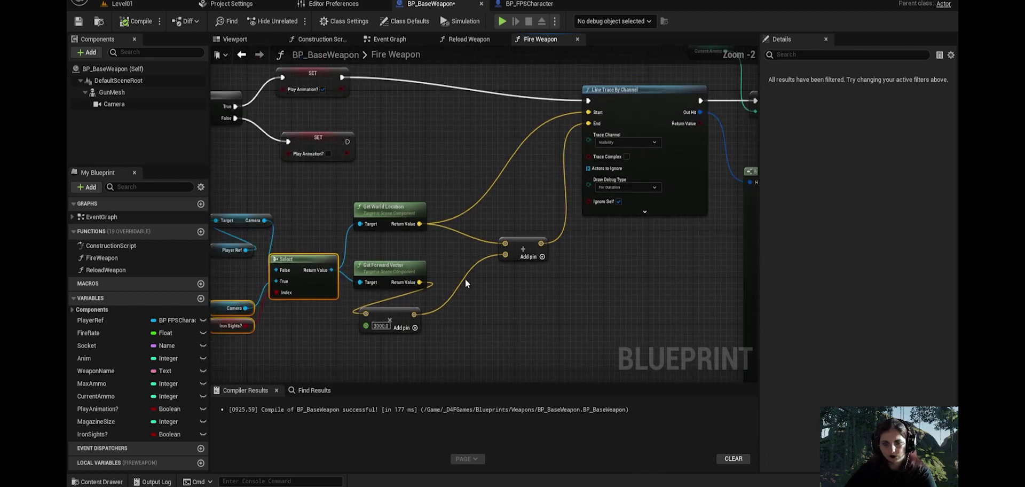
scroll(466, 278, down, 1)
scroll(465, 280, down, 1)
right_click(466, 280)
key(Escape)
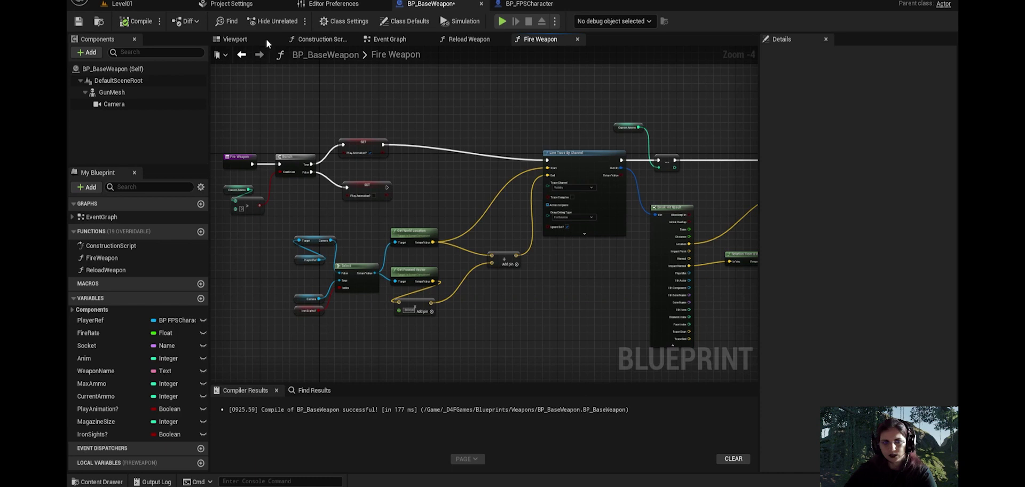
- Save the BP_BaseWeapon blueprint
click(122, 3)
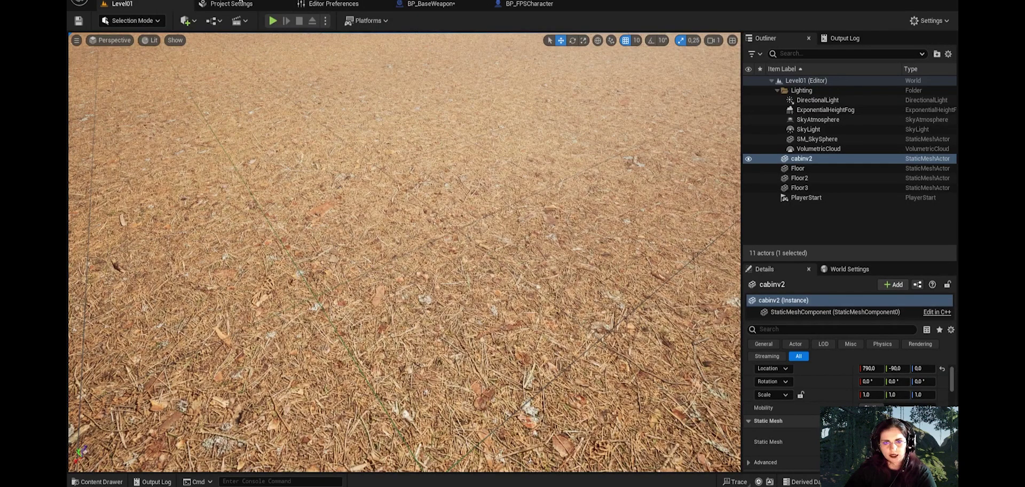
click(421, 3)
click(78, 23)
- In BP_FPSCharacter, set the Weapon component's Child Actor Class to BP_Pistol, then return to Level01
click(529, 4)
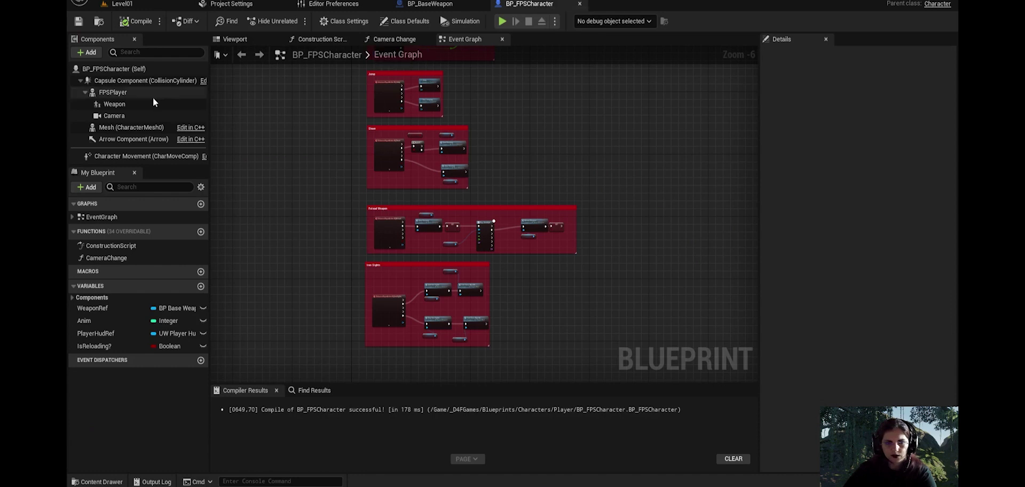
click(123, 92)
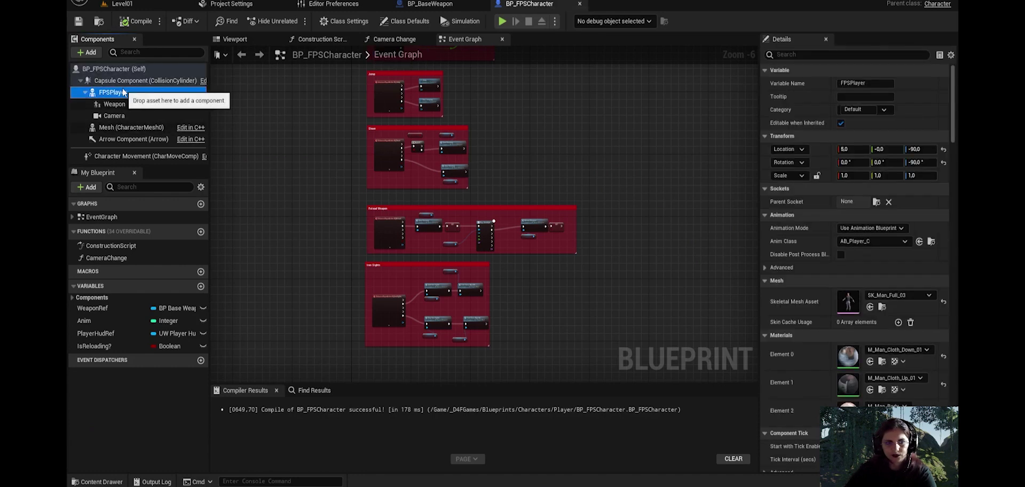
click(153, 107)
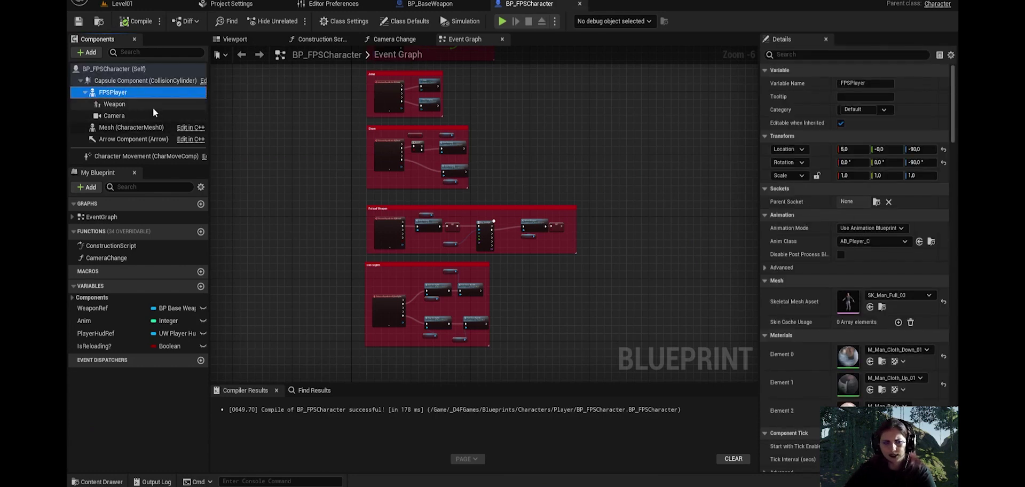
click(859, 241)
click(862, 242)
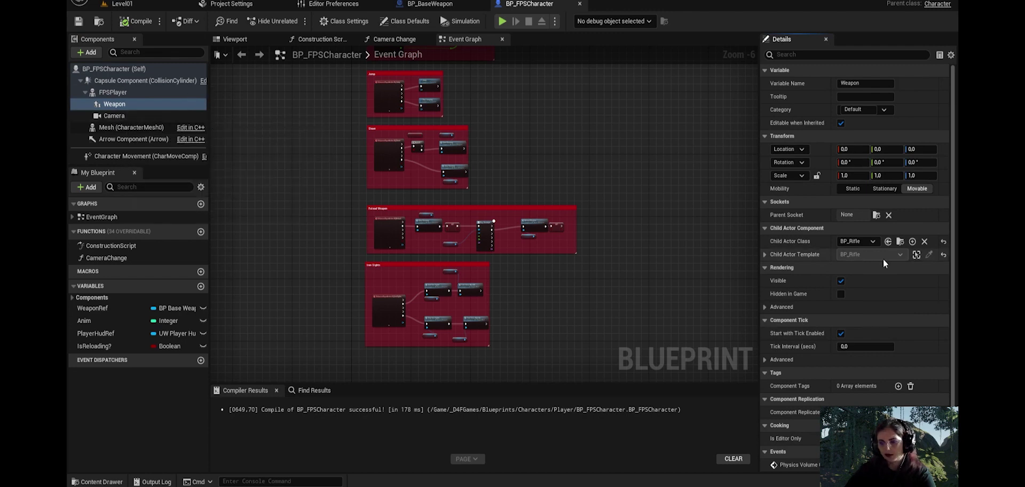
click(862, 241)
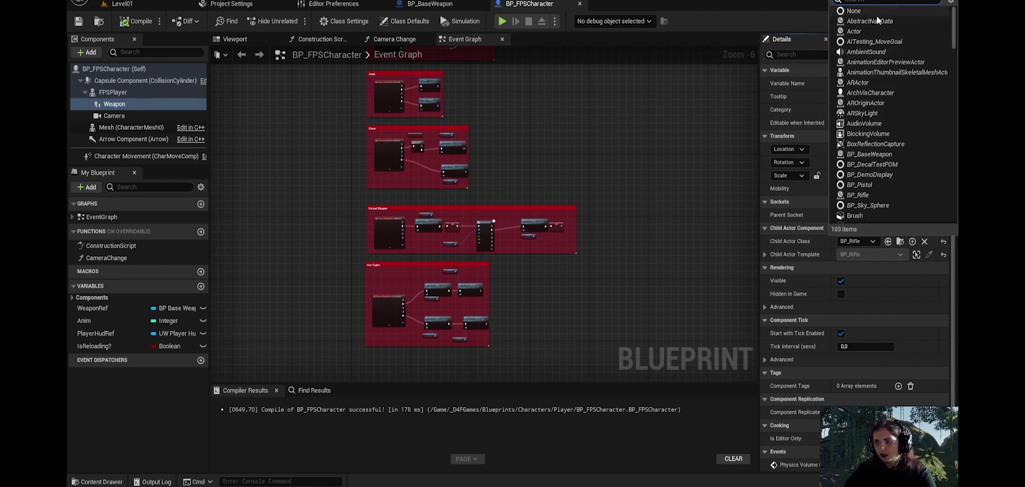
scroll(840, 171, down, 1)
scroll(841, 171, up, 1)
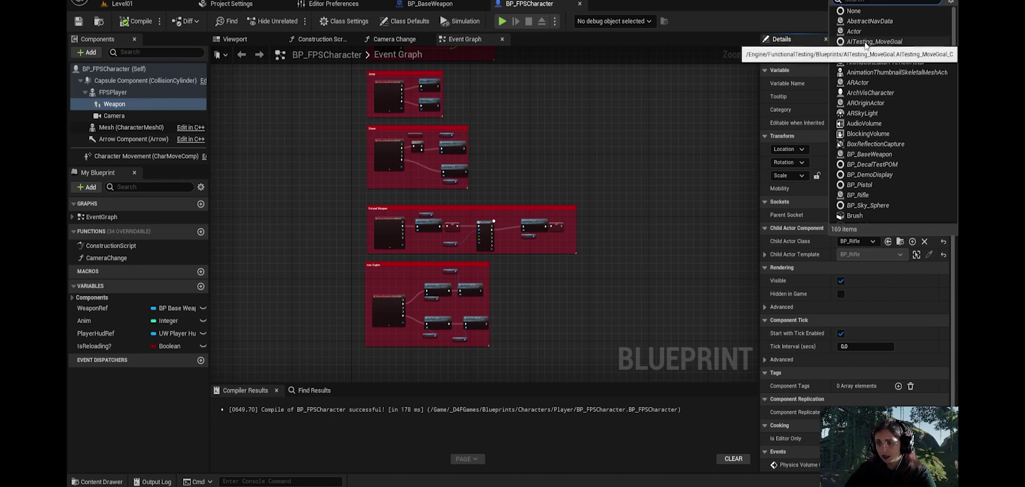
scroll(873, 138, down, 1)
click(873, 172)
click(873, 172)
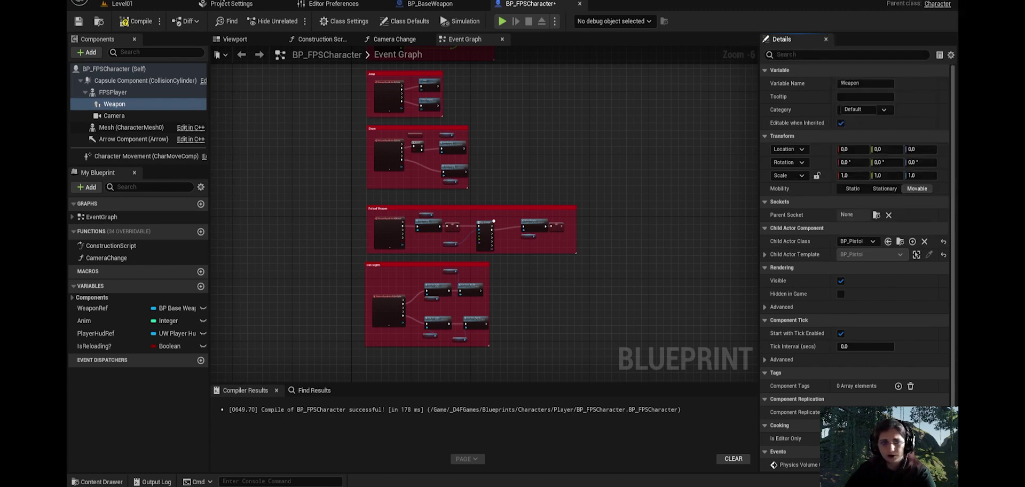
click(135, 5)
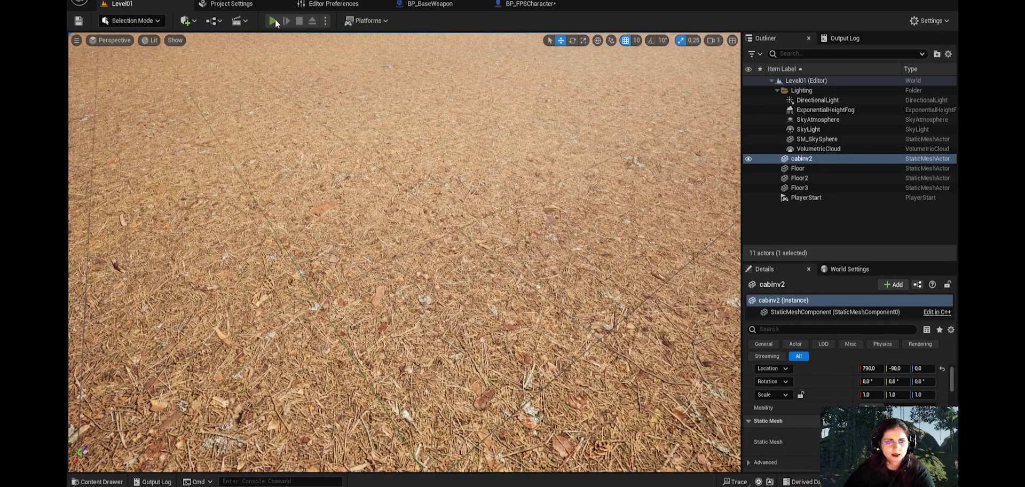
click(275, 20)
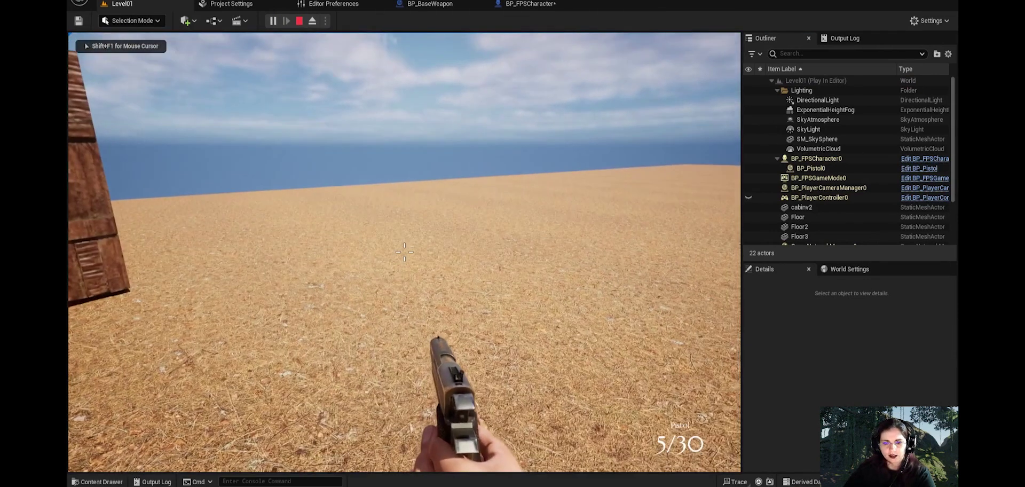
click(404, 252)
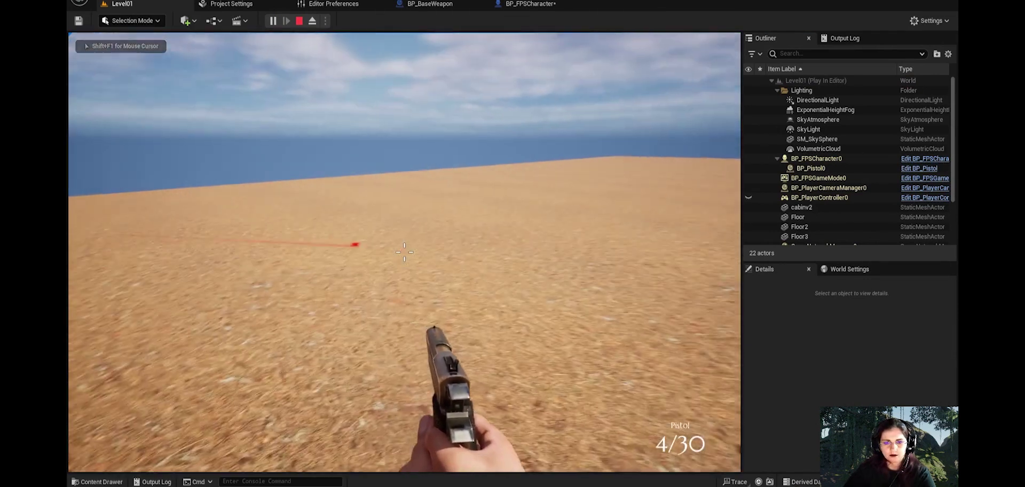
click(404, 252)
click(404, 252)
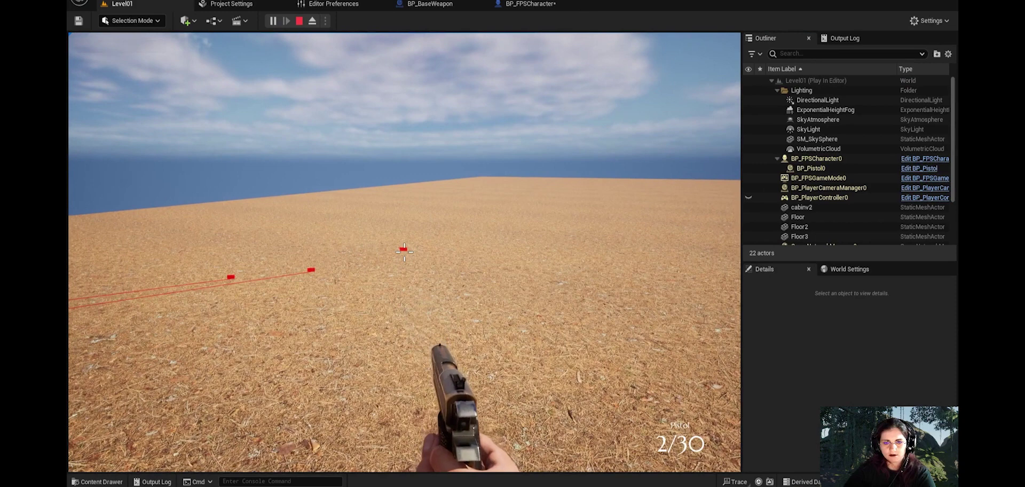
click(404, 252)
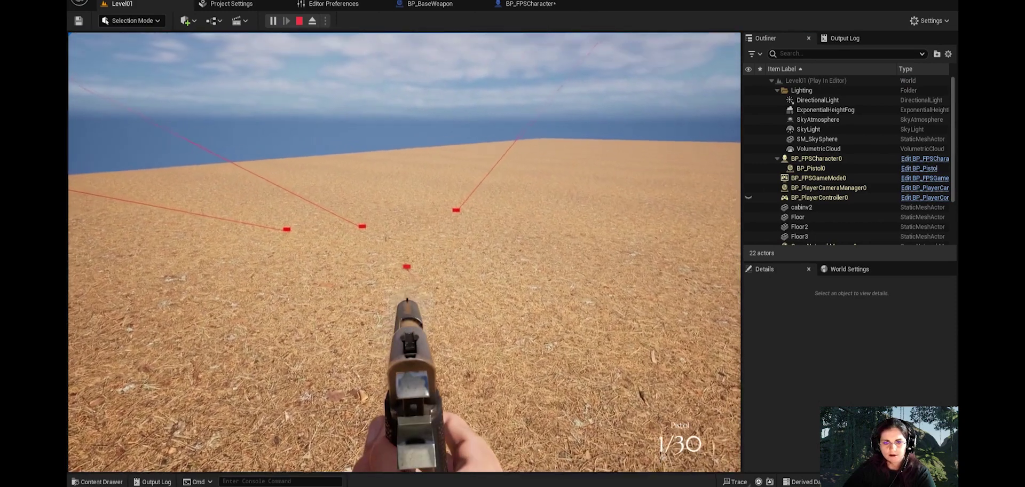
click(404, 252)
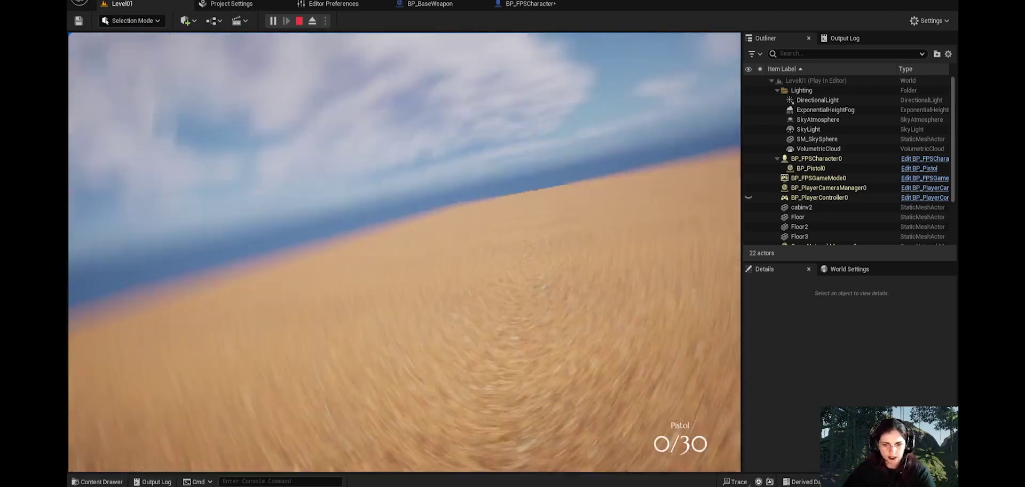
key(r)
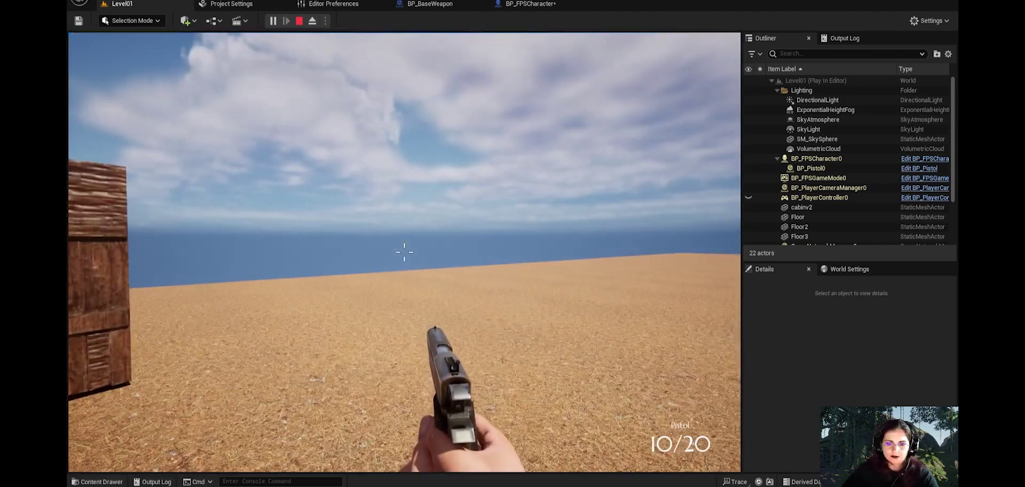
click(404, 252)
click(405, 252)
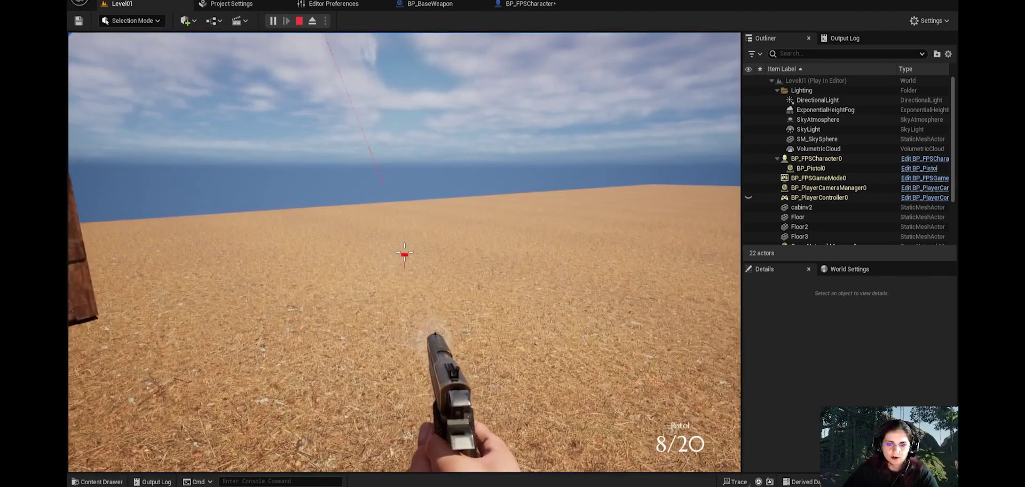
click(404, 252)
click(405, 252)
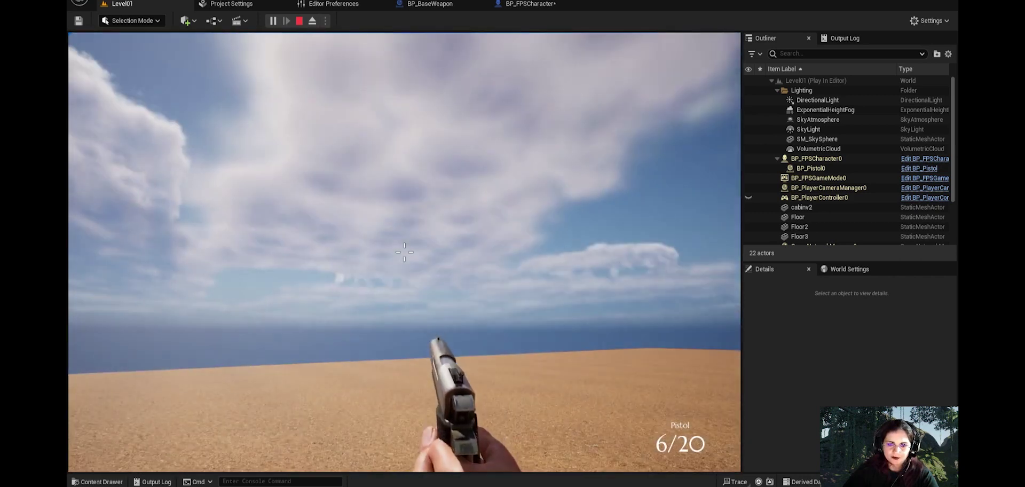
click(404, 252)
key(Escape)
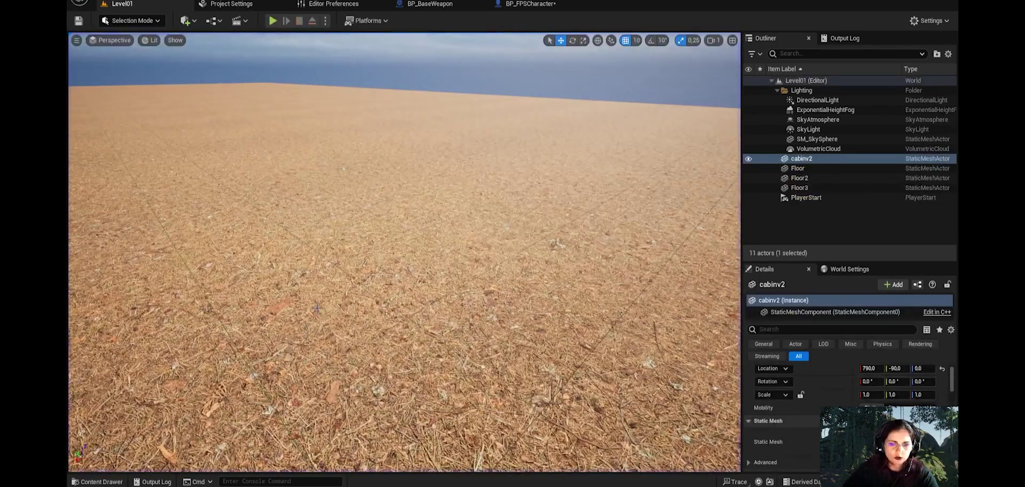